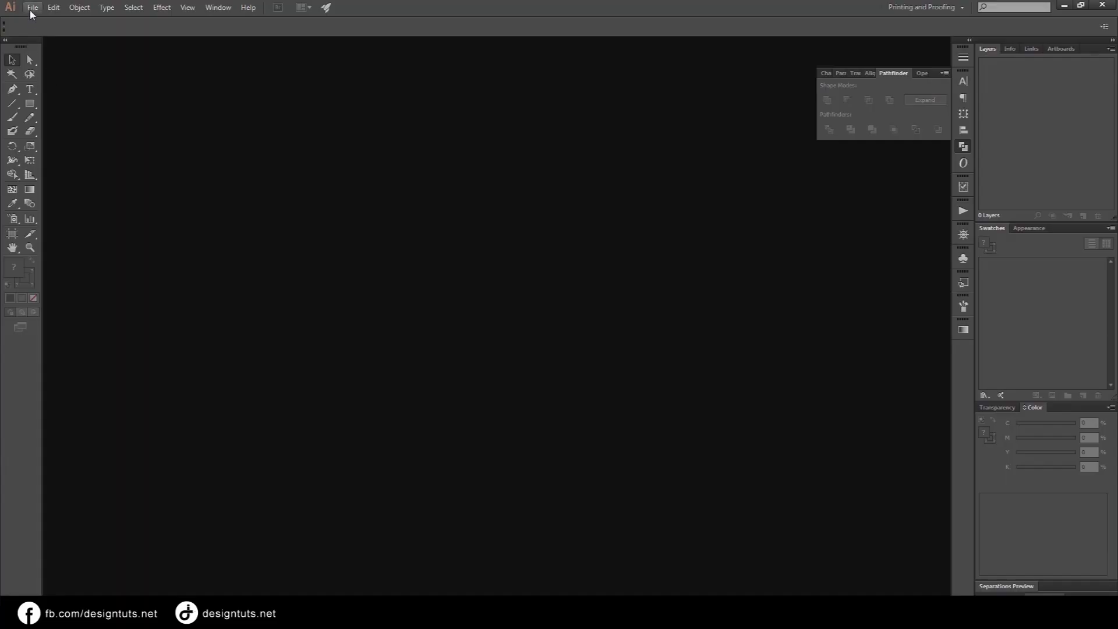
Create a new 500 × 300 px document named 'Designtuts' with an empty white artboard.
{"action": "left_click", "coordinate": [32, 8]}
{"action": "left_click", "coordinate": [131, 127]}
{"action": "key", "text": "Tab"}
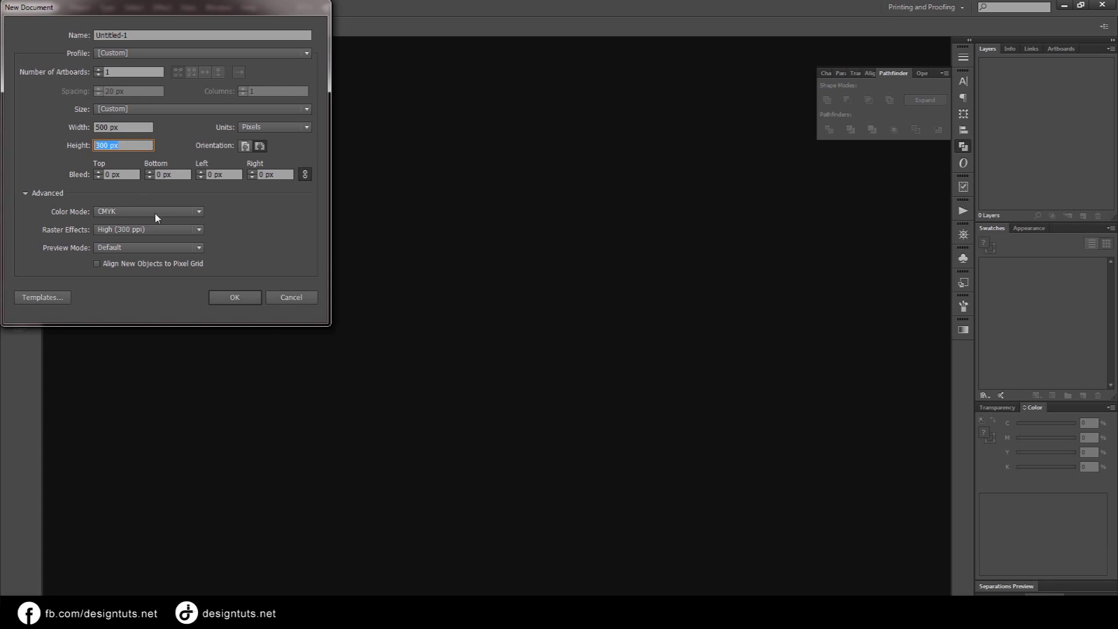
{"action": "left_click", "coordinate": [135, 36]}
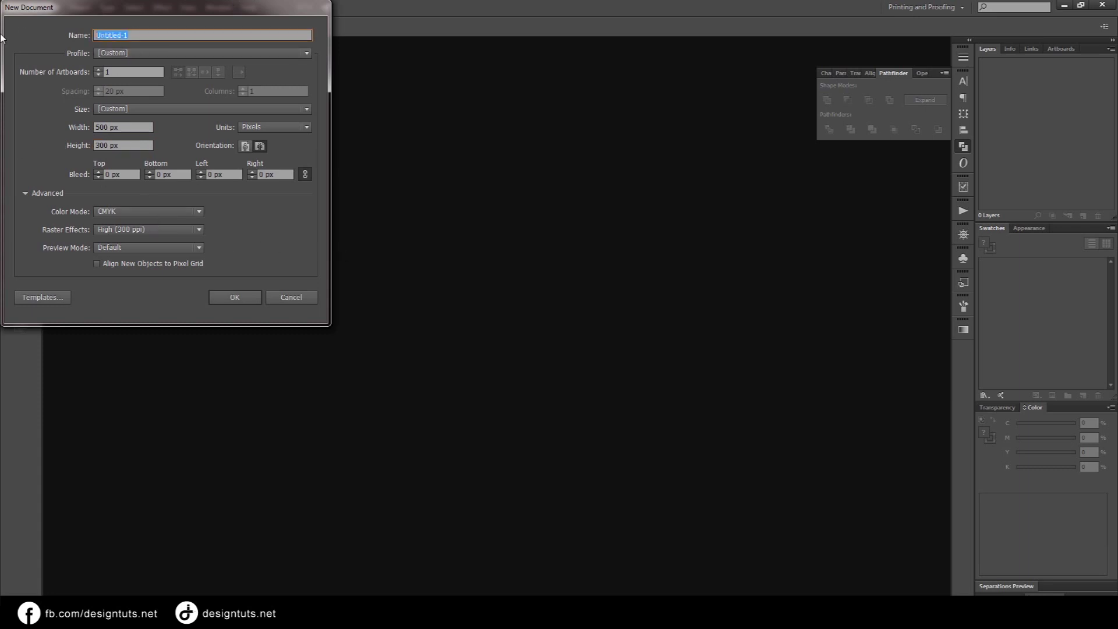
{"action": "type", "text": "Designtuts"}
{"action": "left_click", "coordinate": [243, 298]}
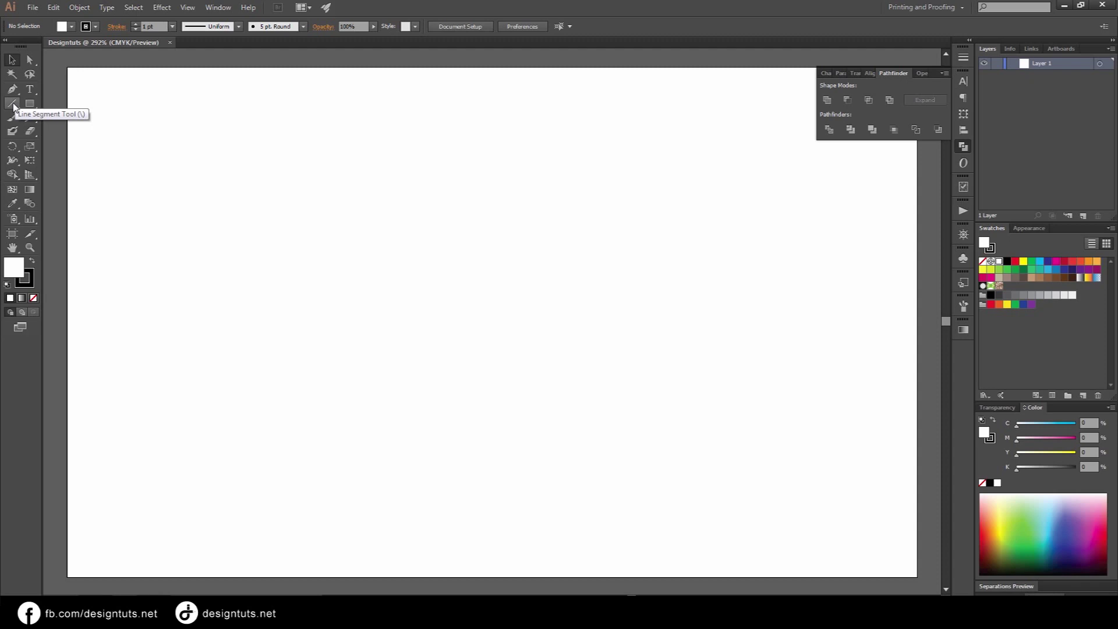
Draw a 320 × 80 px rectangular grid with 7 horizontal and 31 vertical dividers.
{"action": "left_click_drag", "start_coordinate": [13, 106], "coordinate": [58, 143]}
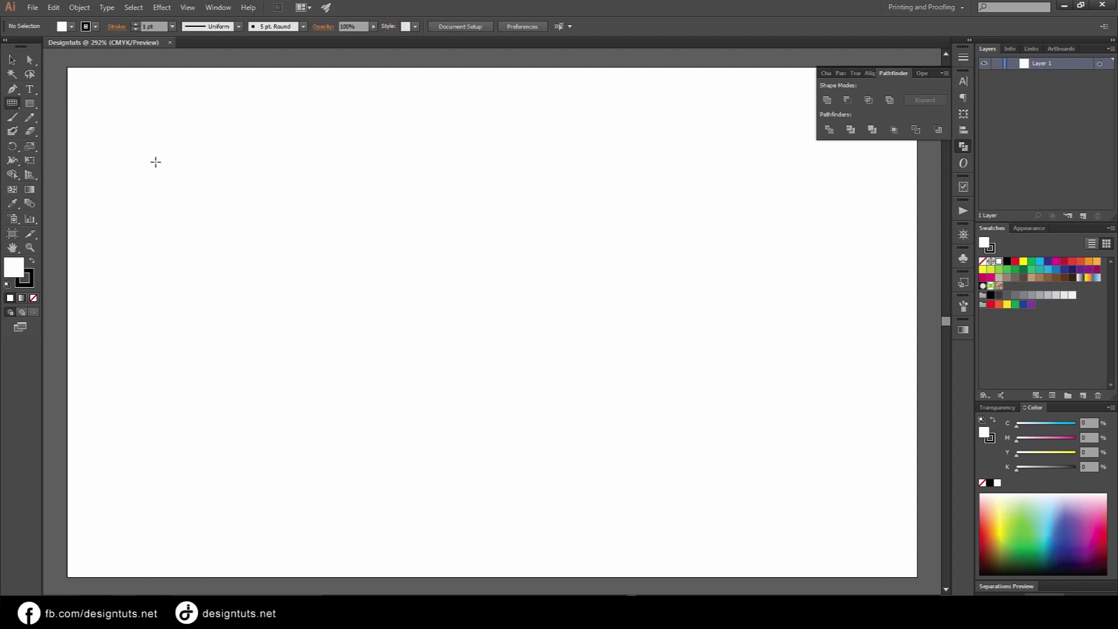
{"action": "left_click", "coordinate": [368, 291]}
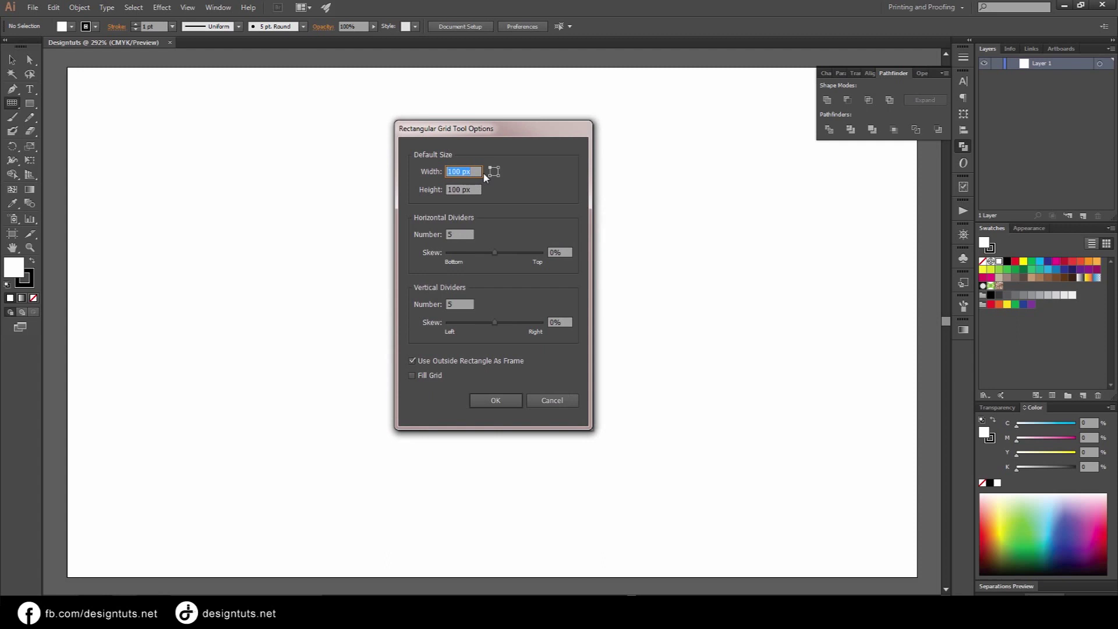
{"action": "type", "text": "320"}
{"action": "key", "text": "Tab"}
{"action": "type", "text": "80"}
{"action": "left_click", "coordinate": [460, 236]}
{"action": "double_click", "coordinate": [459, 234]}
{"action": "left_click", "coordinate": [461, 303]}
{"action": "type", "text": "31"}
{"action": "left_click", "coordinate": [554, 320]}
{"action": "left_click", "coordinate": [495, 400]}
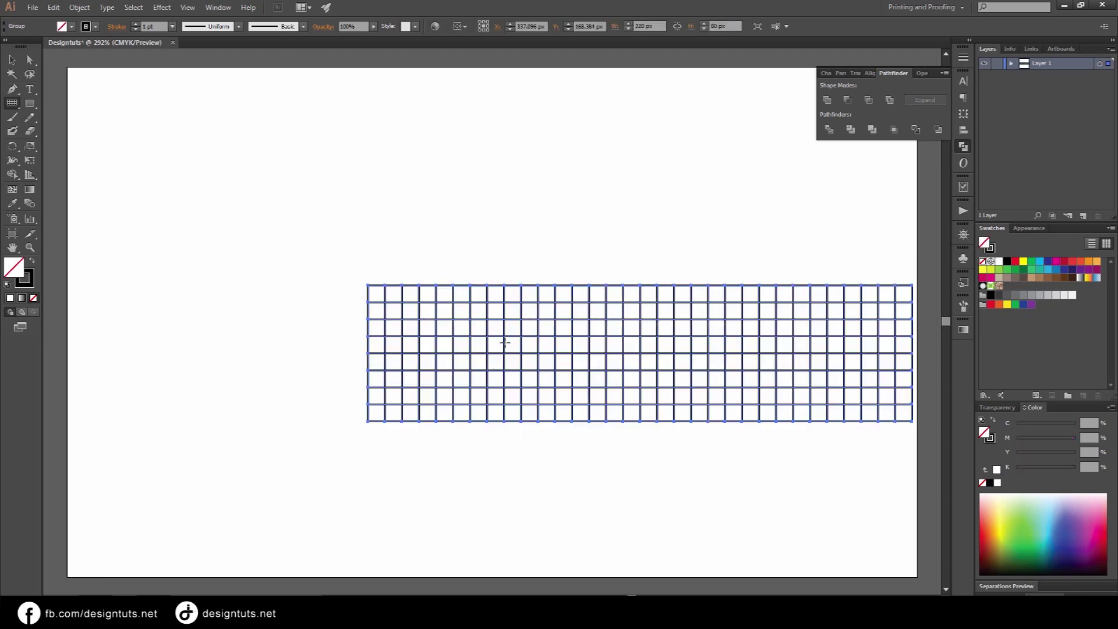
Move the grid up toward the artboard's upper-left corner.
{"action": "left_click", "coordinate": [12, 60]}
{"action": "mouse_move", "coordinate": [574, 323]}
{"action": "left_mouse_down"}
{"action": "mouse_move", "coordinate": [417, 205]}
{"action": "mouse_move", "coordinate": [429, 252]}
{"action": "mouse_move", "coordinate": [427, 180]}
{"action": "left_mouse_up"}
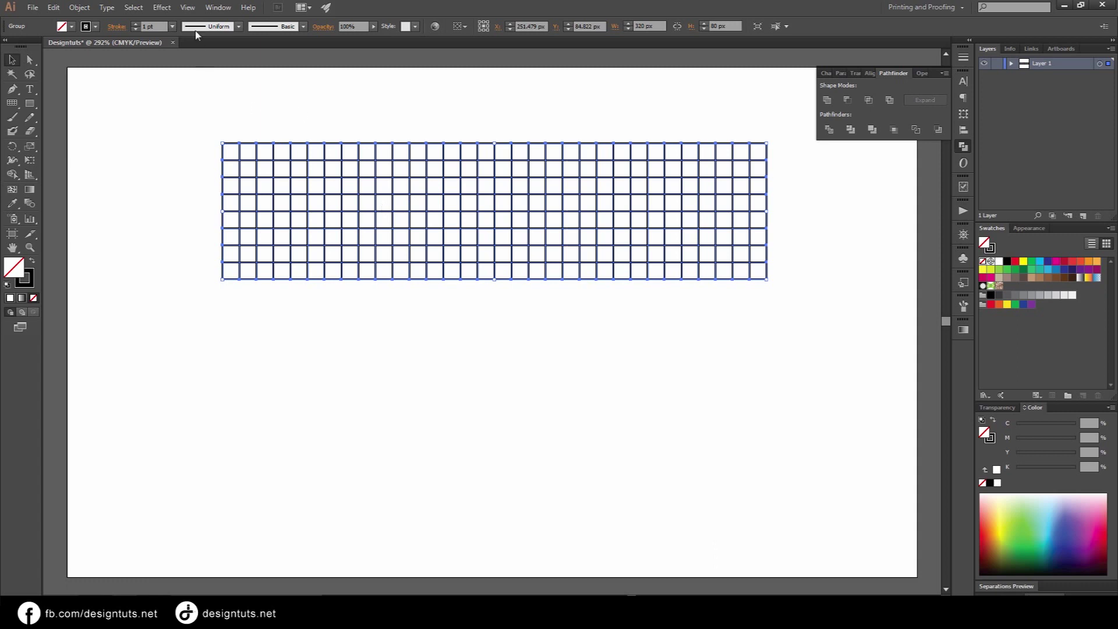
{"action": "left_click", "coordinate": [187, 7]}
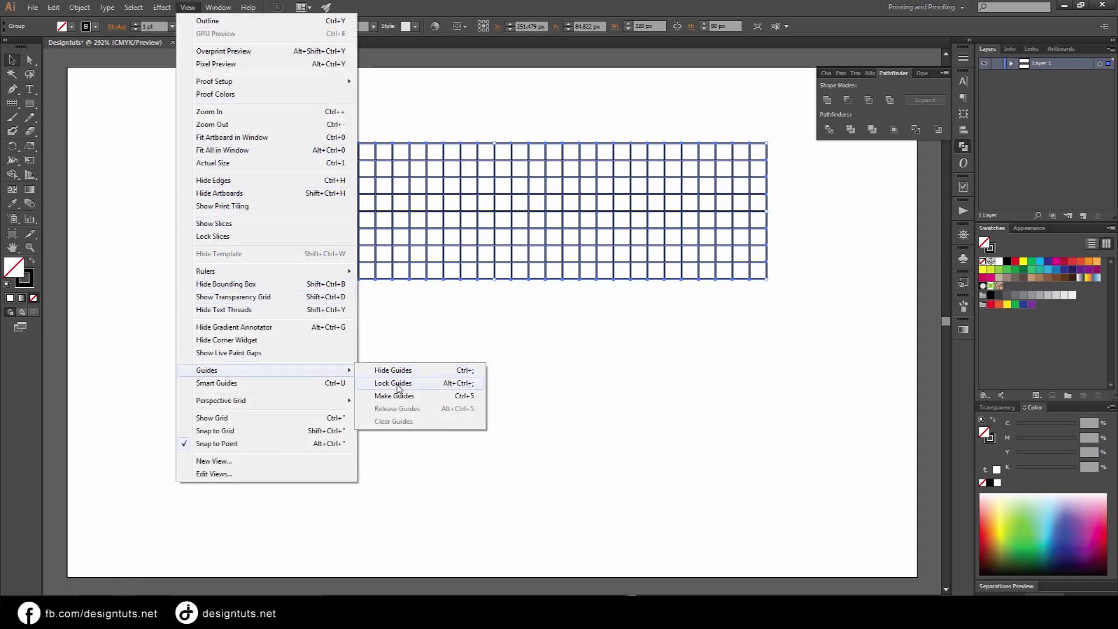
{"action": "mouse_move", "coordinate": [208, 371]}
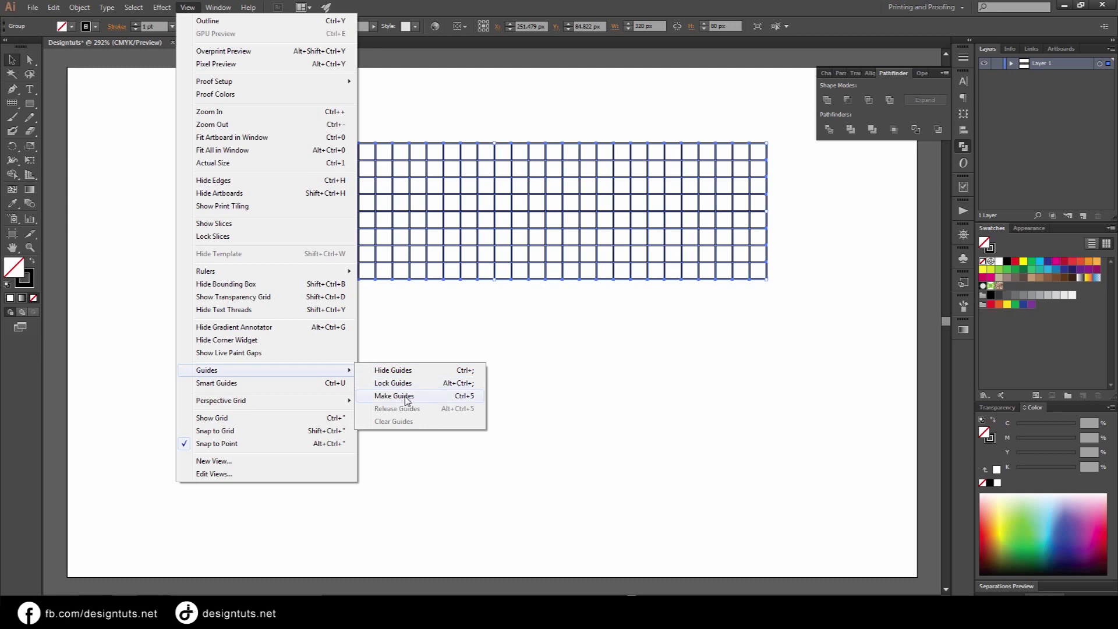
Convert the selected 320 × 80 px grid into non-printing guides with Make Guides.
{"action": "left_click", "coordinate": [401, 395]}
{"action": "left_click", "coordinate": [187, 8]}
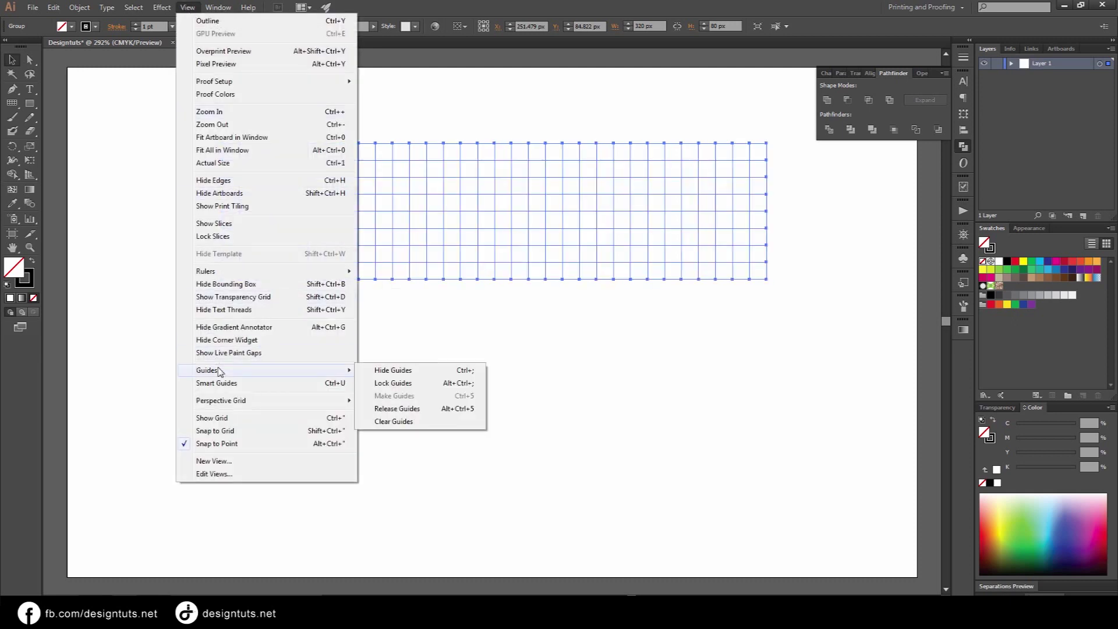
{"action": "left_click", "coordinate": [394, 396]}
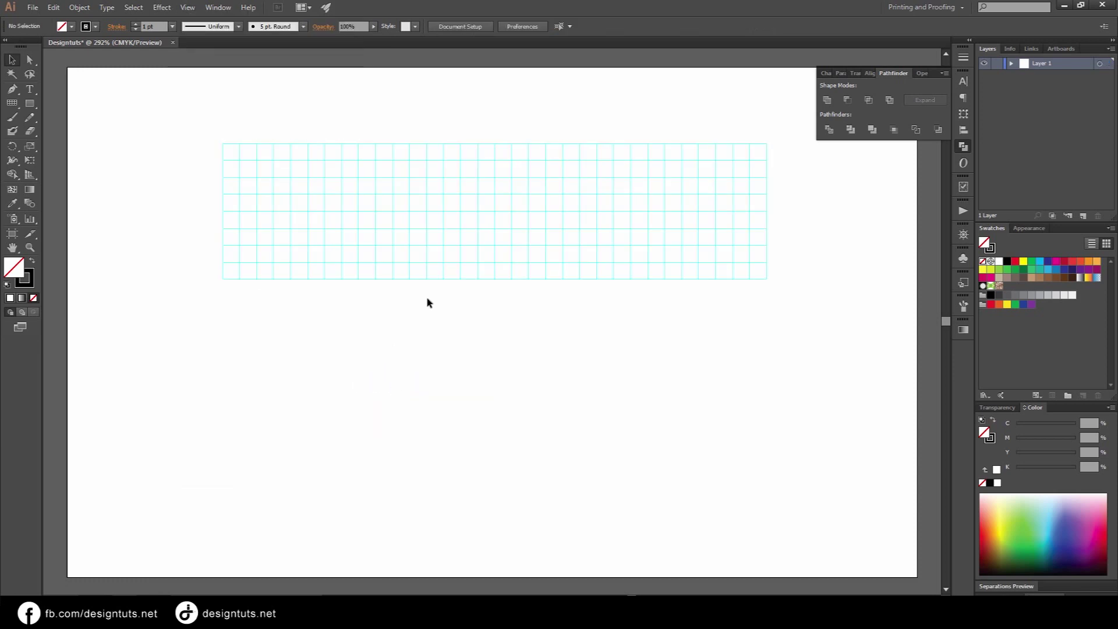
Set a 20 pt black stroke and draw a three-point chevron spanning the grid's height.
{"action": "left_click", "coordinate": [32, 281]}
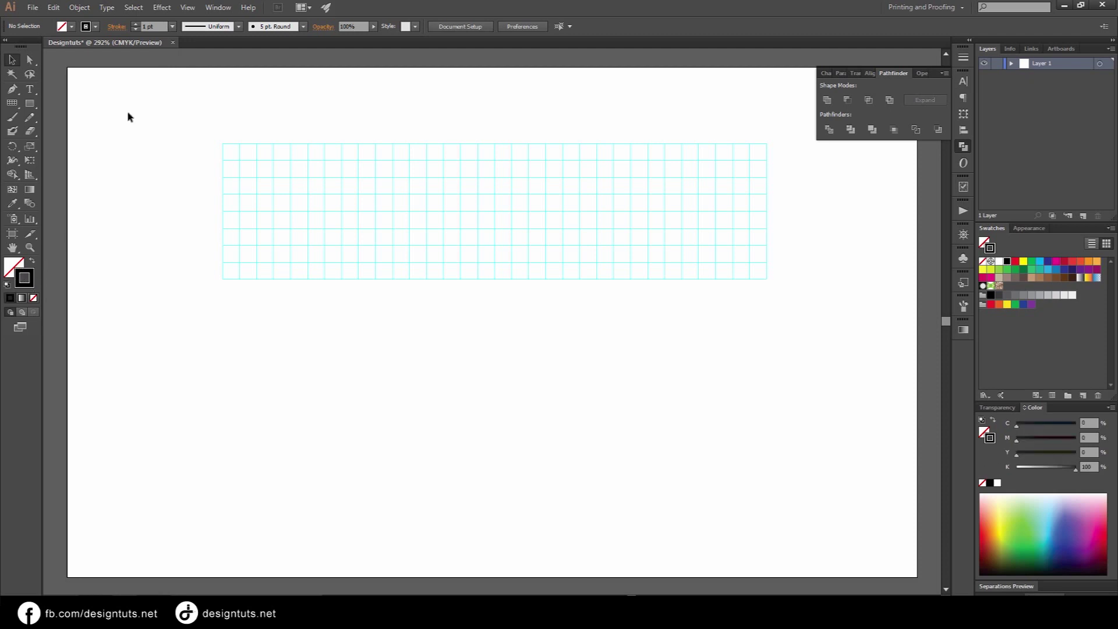
{"action": "left_click", "coordinate": [152, 26]}
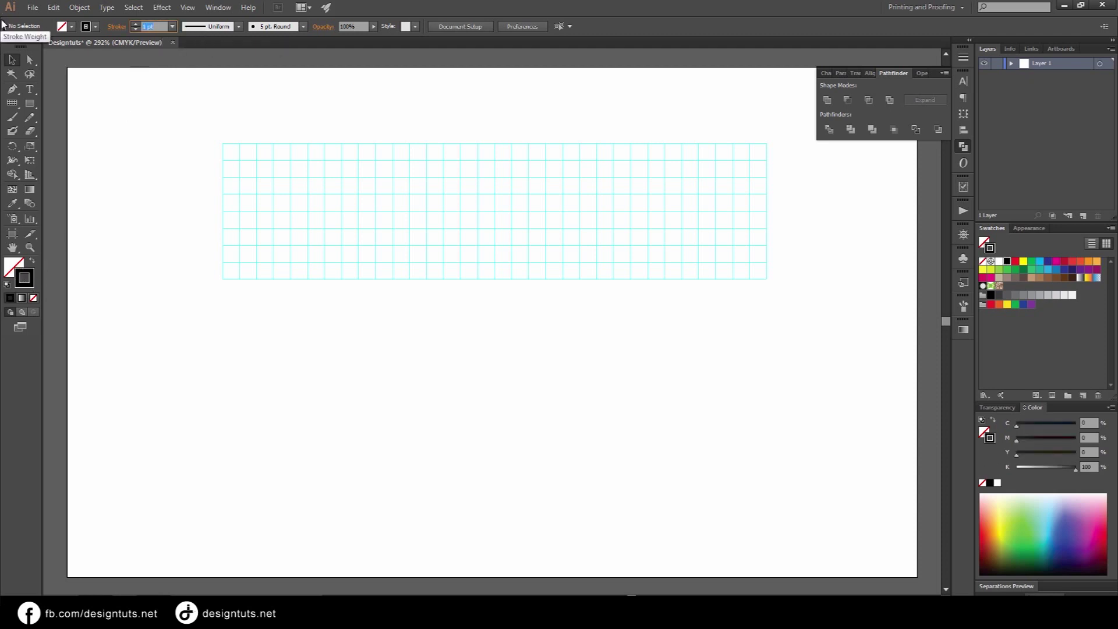
{"action": "type", "text": "20"}
{"action": "key", "text": "Return"}
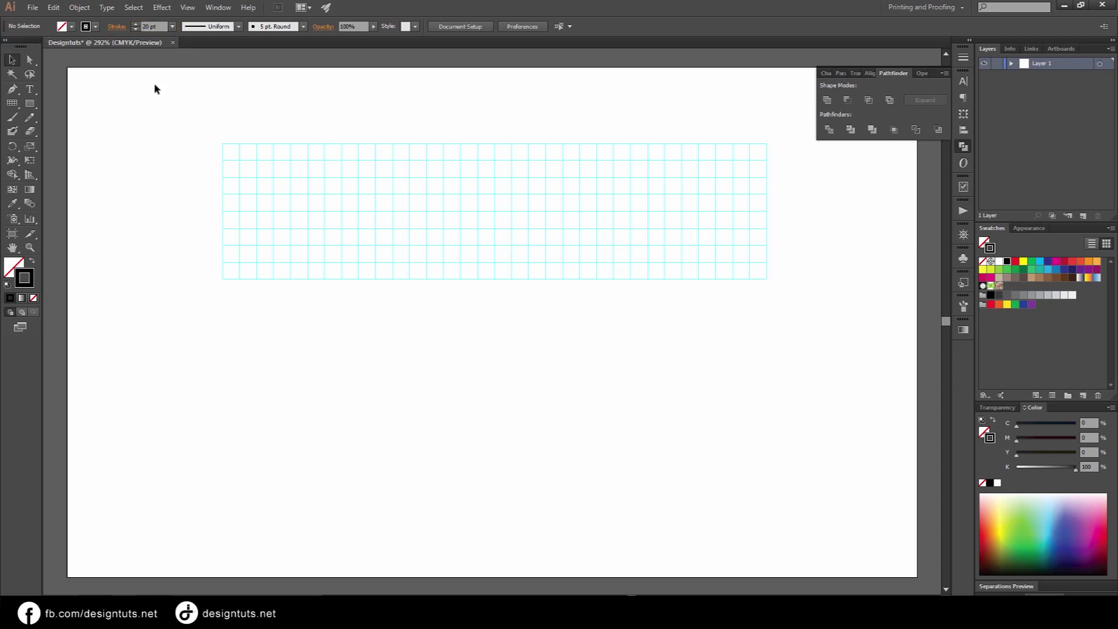
{"action": "left_click", "coordinate": [12, 88]}
{"action": "left_click", "coordinate": [238, 279]}
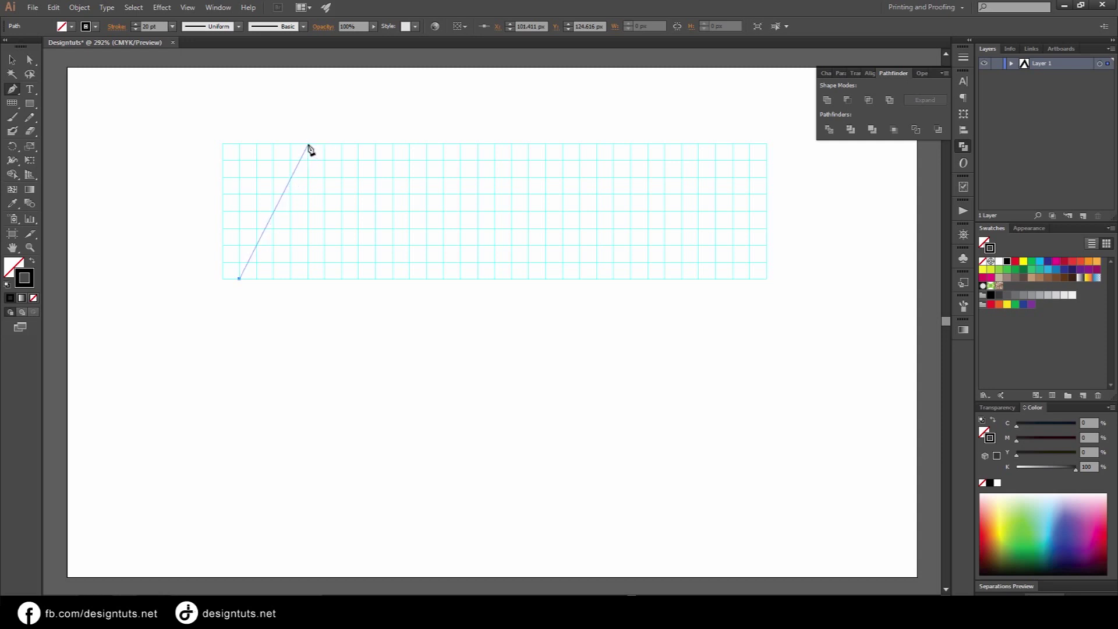
{"action": "left_click", "coordinate": [308, 144]}
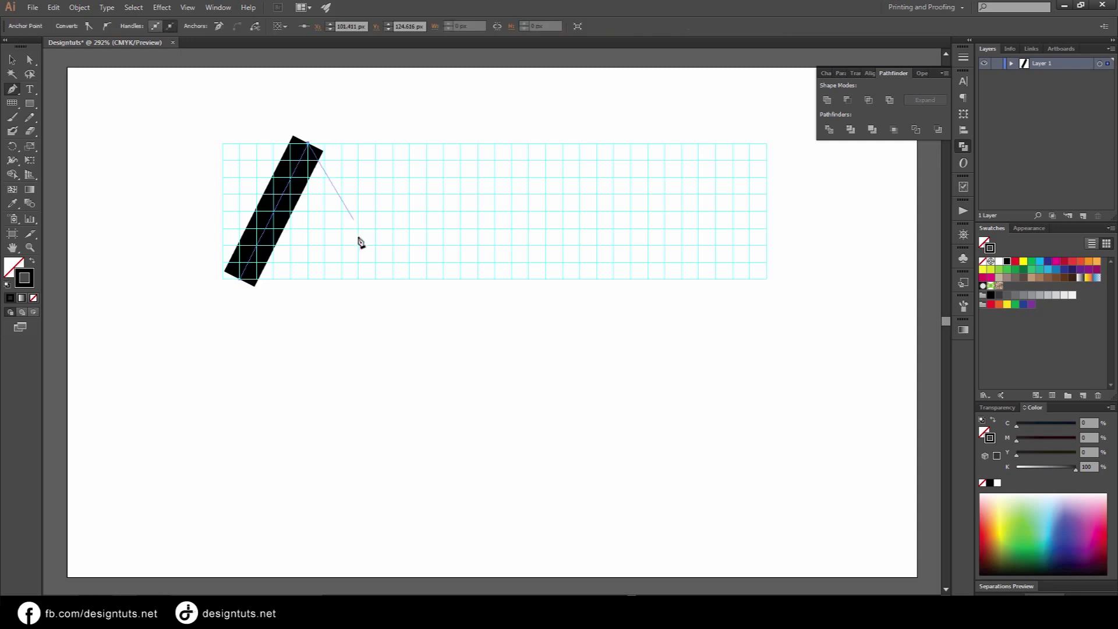
{"action": "left_click", "coordinate": [375, 279]}
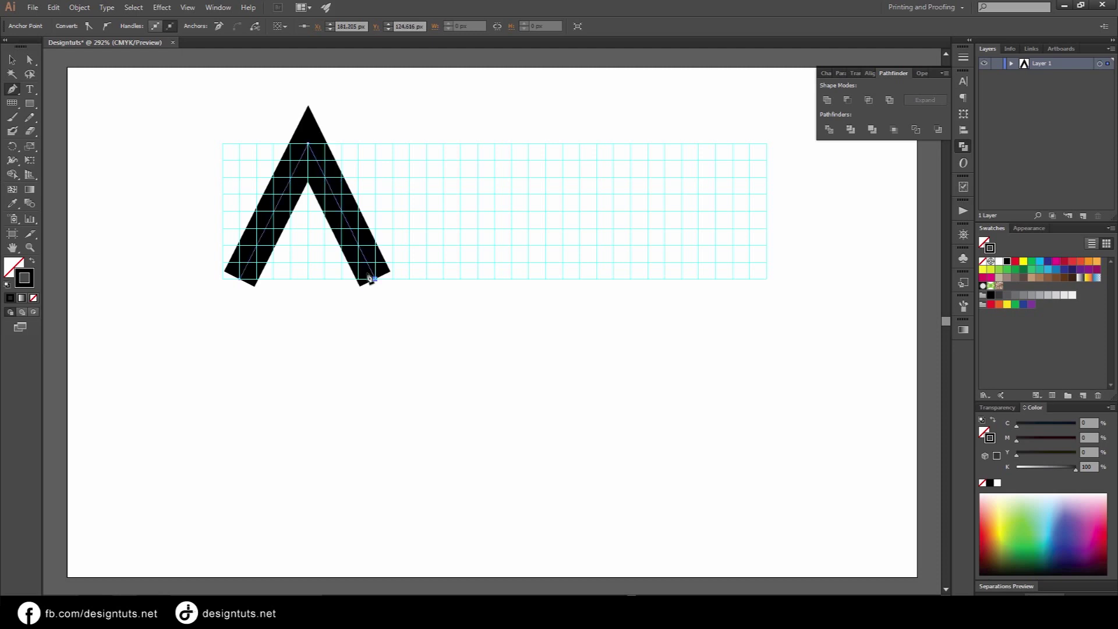
{"action": "left_click", "coordinate": [12, 59]}
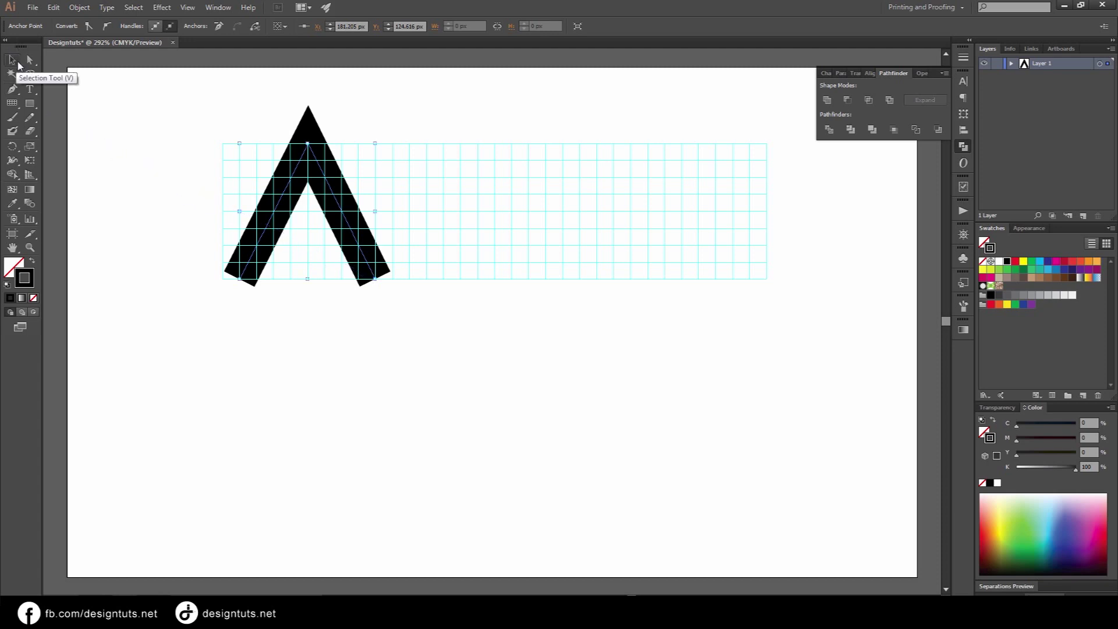
Extend both chevron legs below the grid and check the path in Outline view.
{"action": "left_click", "coordinate": [240, 279]}
{"action": "left_click_drag", "start_coordinate": [239, 279], "coordinate": [212, 331]}
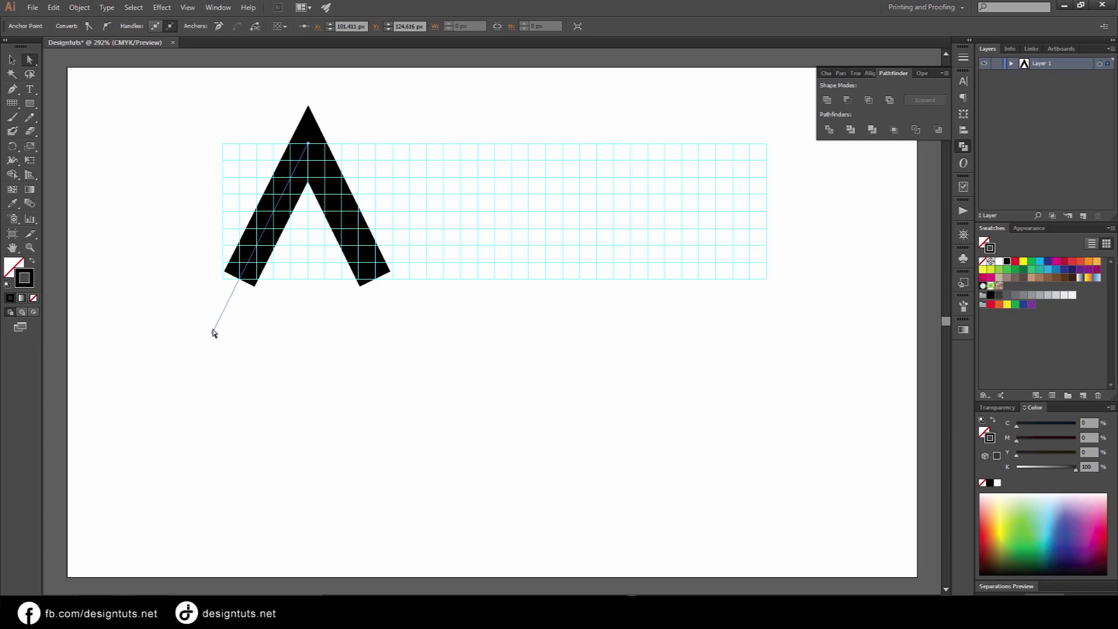
{"action": "left_click_drag", "start_coordinate": [214, 333], "coordinate": [212, 333]}
{"action": "left_click_drag", "start_coordinate": [376, 280], "coordinate": [411, 348]}
{"action": "left_click", "coordinate": [463, 325]}
{"action": "left_click_drag", "start_coordinate": [192, 255], "coordinate": [517, 328]}
{"action": "key", "text": "ctrl+y"}
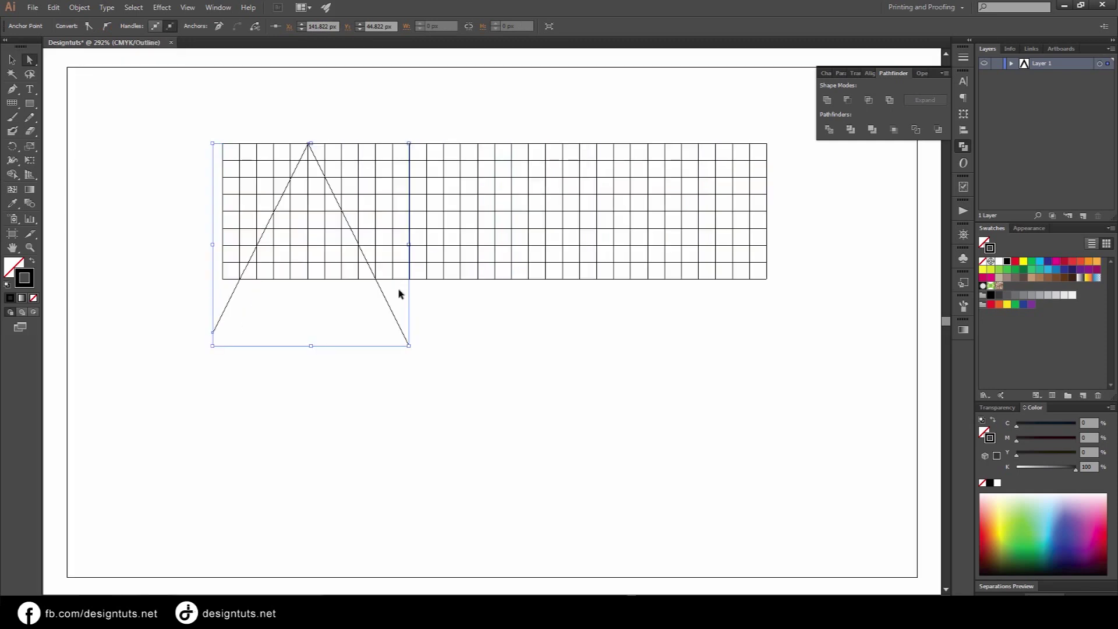
{"action": "key", "text": "ctrl"}
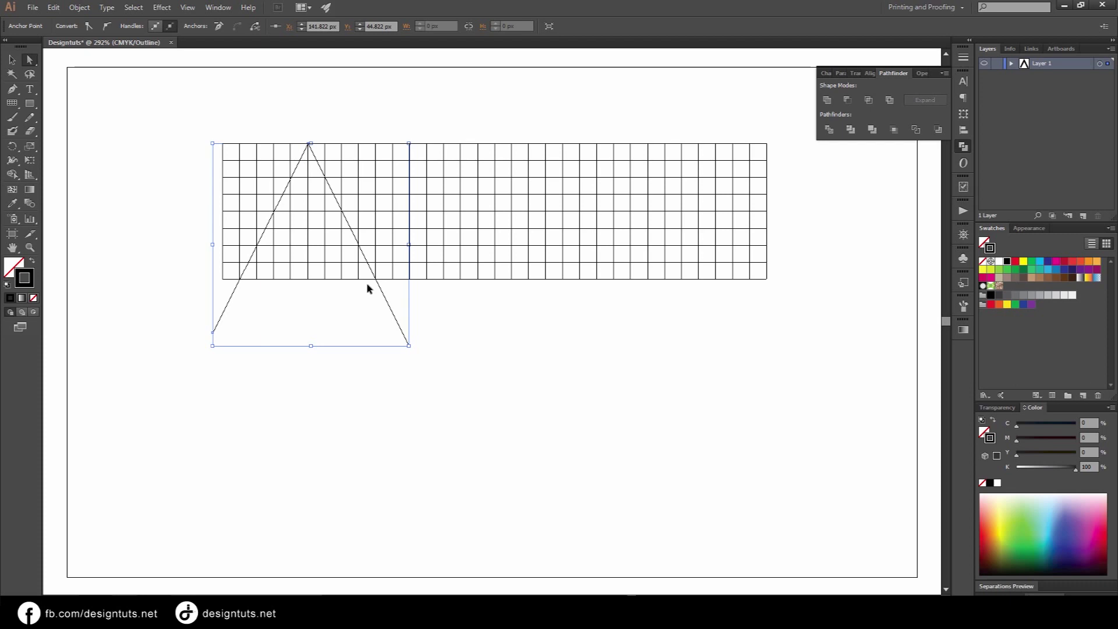
{"action": "key", "text": "ctrl+y"}
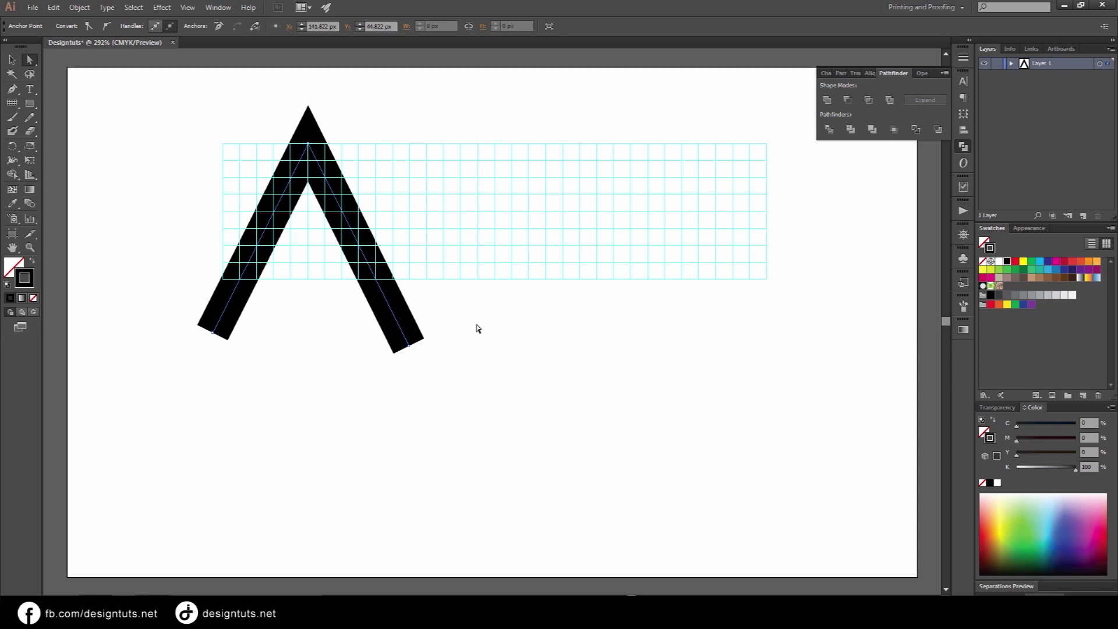
{"action": "left_click", "coordinate": [12, 89]}
Draw a horizontal crossbar across the chevron's legs and select both paths.
{"action": "left_click", "coordinate": [277, 262]}
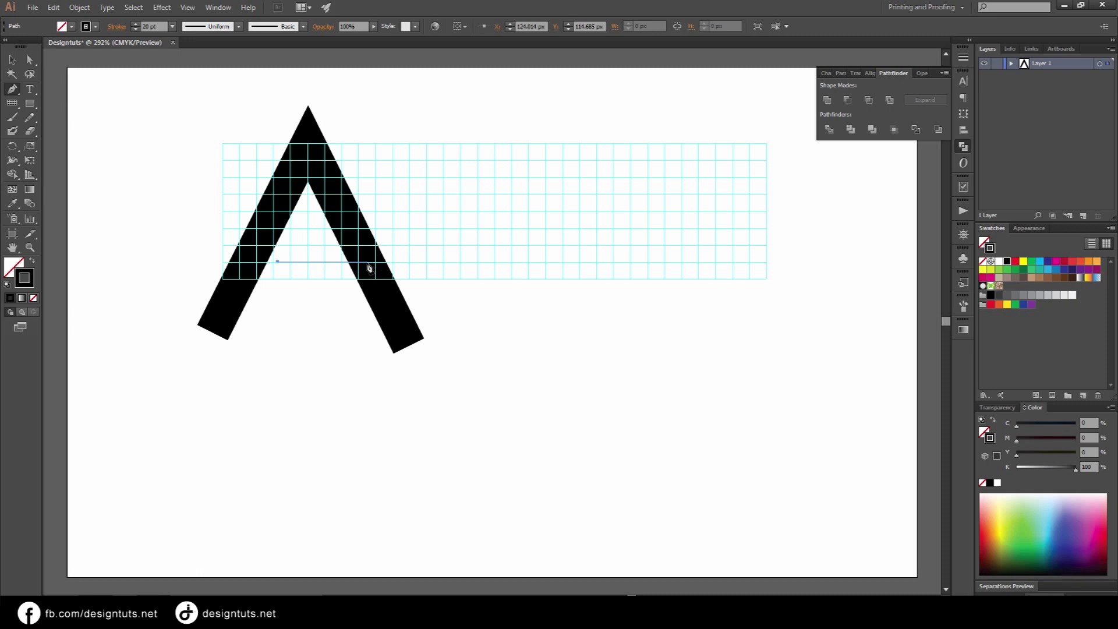
{"action": "left_click", "coordinate": [409, 262]}
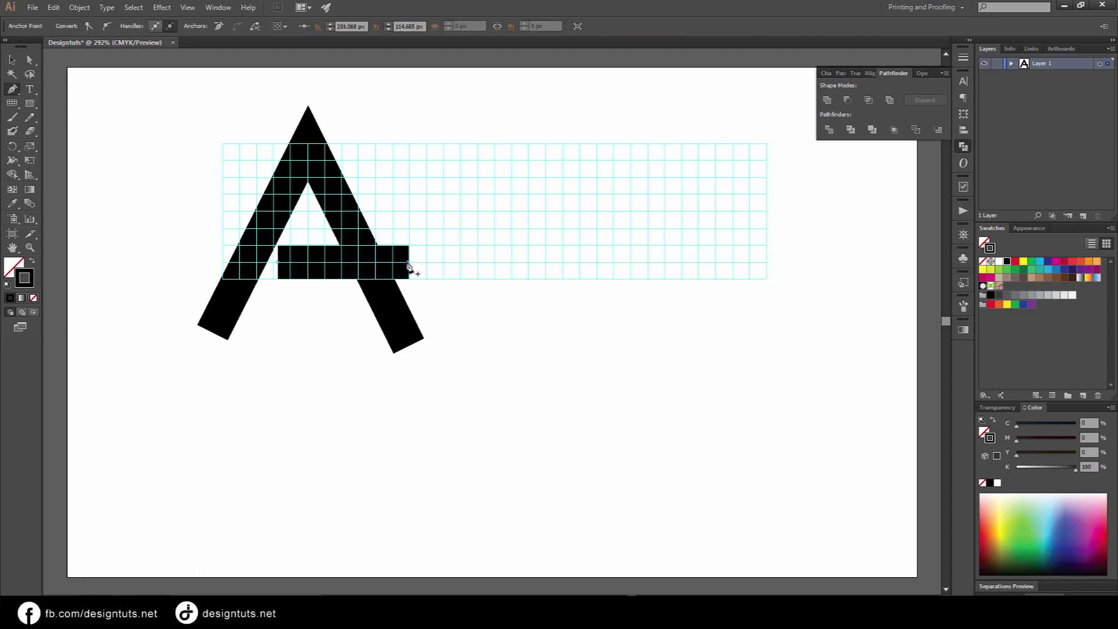
{"action": "left_click", "coordinate": [12, 60]}
{"action": "left_click_drag", "start_coordinate": [432, 145], "coordinate": [350, 233]}
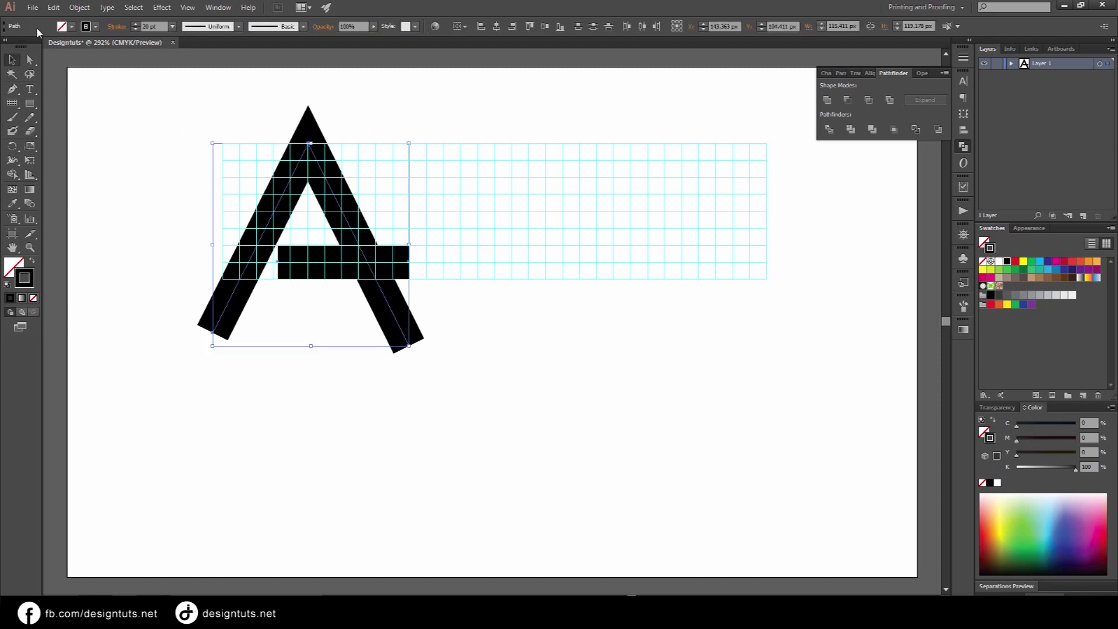
{"action": "left_click", "coordinate": [79, 7]}
{"action": "left_click", "coordinate": [108, 135]}
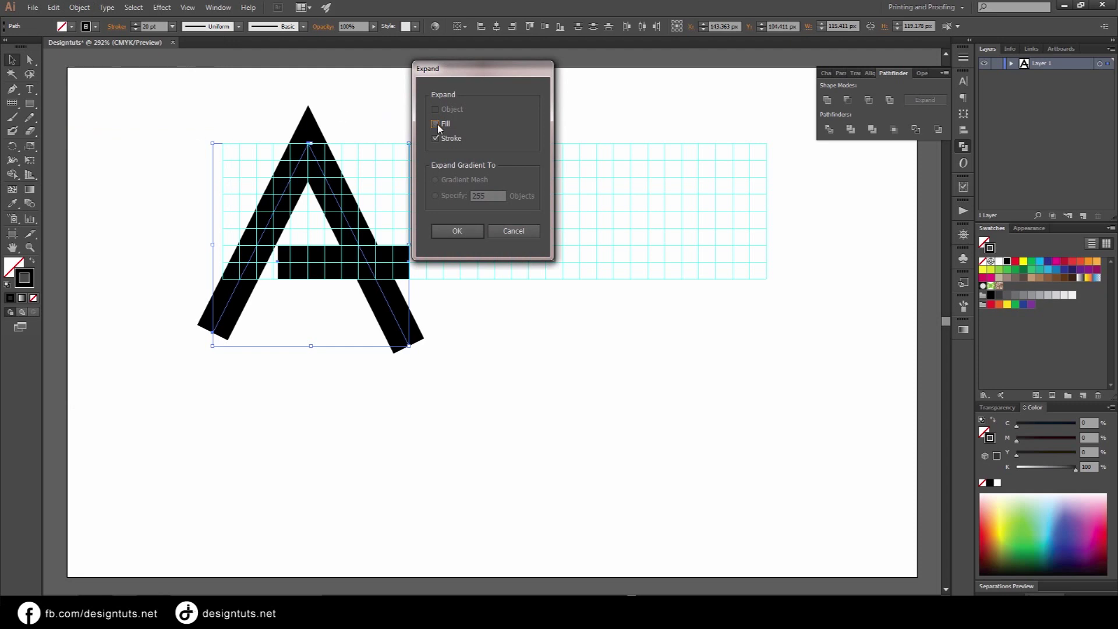
Expand the A's fill and stroke into solid shapes and reselect the whole A group.
{"action": "left_click", "coordinate": [457, 231]}
{"action": "left_click", "coordinate": [469, 231]}
{"action": "left_click_drag", "start_coordinate": [455, 157], "coordinate": [135, 272]}
{"action": "left_click", "coordinate": [495, 246]}
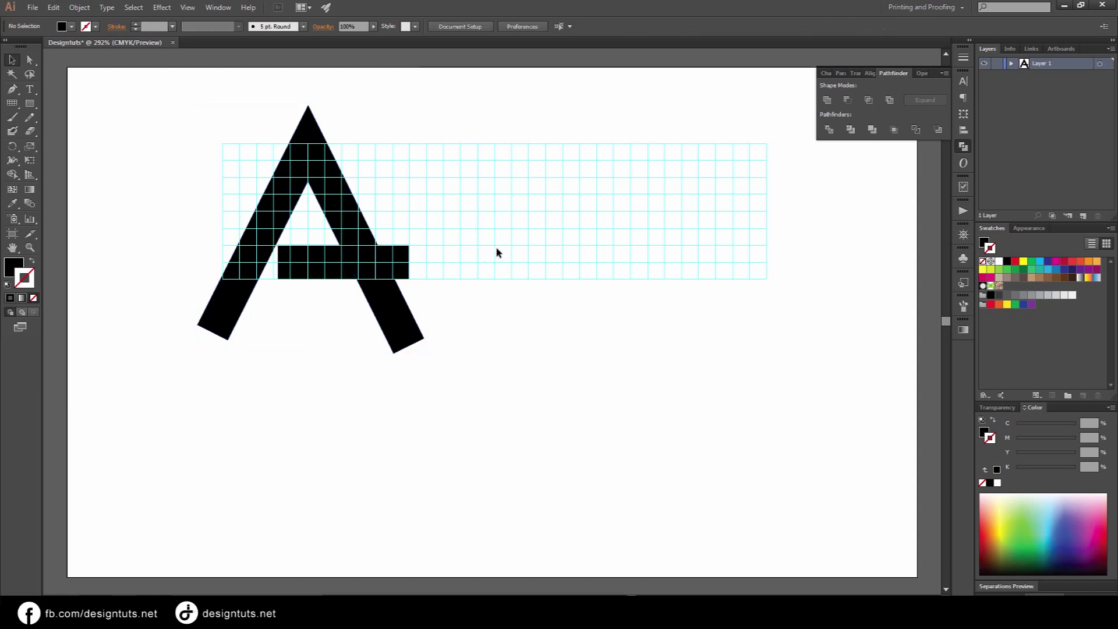
{"action": "left_click_drag", "start_coordinate": [176, 186], "coordinate": [480, 284]}
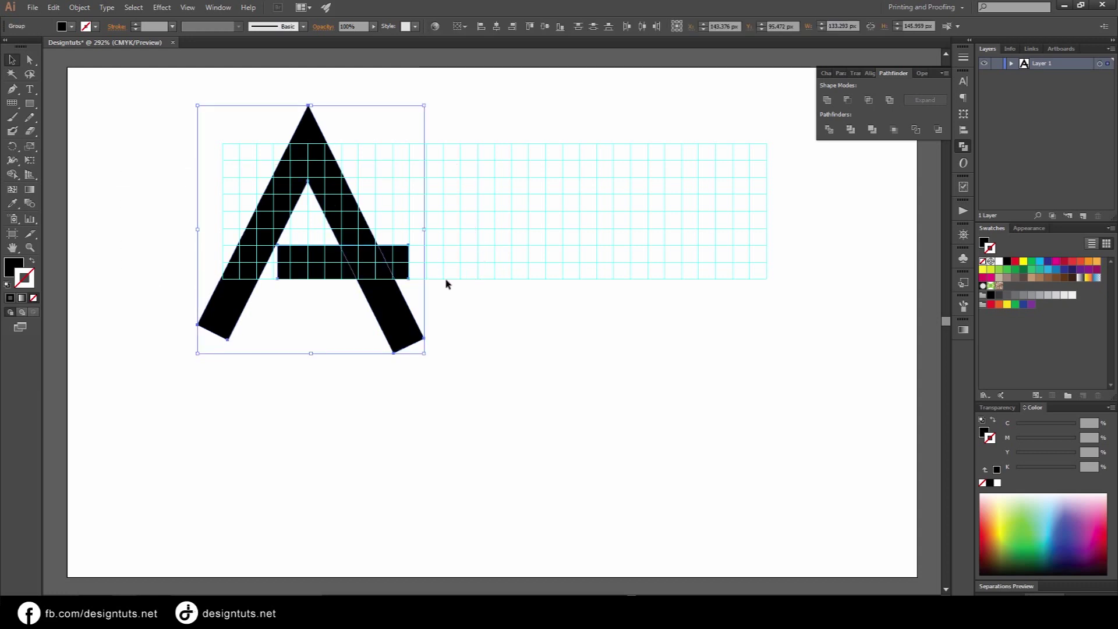
{"action": "left_click_drag", "start_coordinate": [106, 116], "coordinate": [578, 305]}
{"action": "key", "text": "shift+F8"}
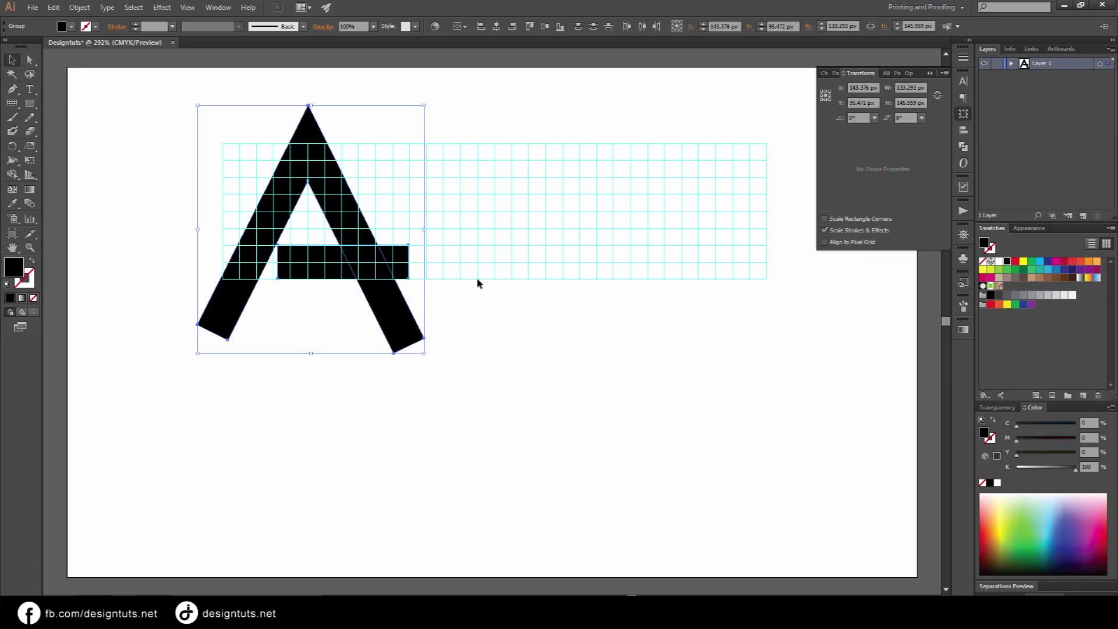
{"action": "left_click", "coordinate": [13, 175]}
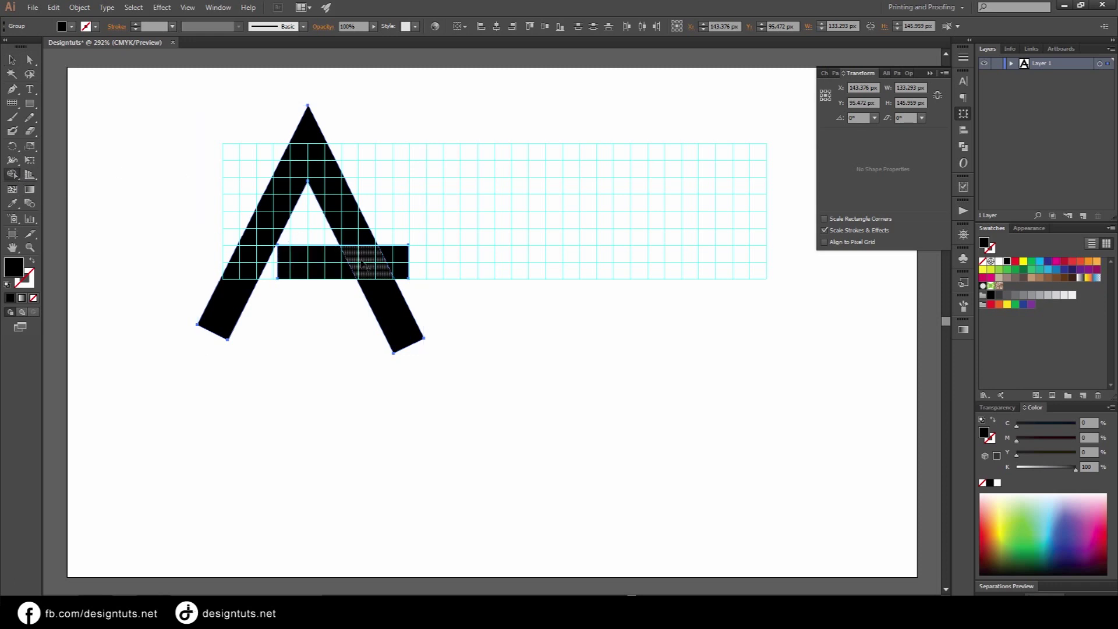
{"action": "left_click", "coordinate": [391, 298], "text": "alt"}
{"action": "left_click", "coordinate": [401, 262], "text": "alt"}
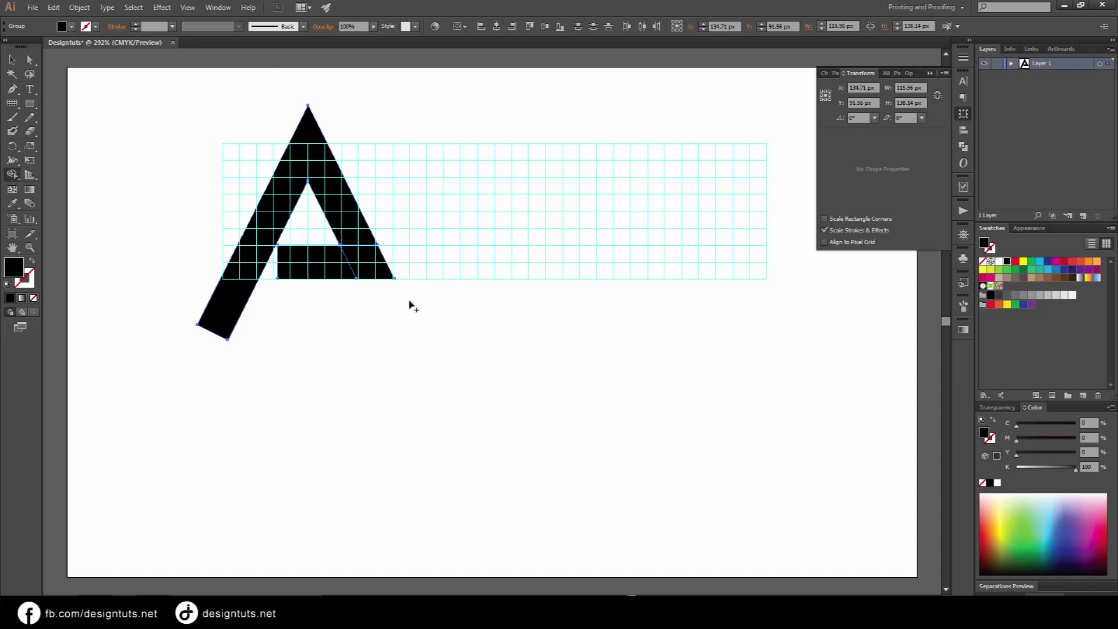
{"action": "key", "text": "v"}
{"action": "left_click", "coordinate": [202, 141]}
{"action": "left_click_drag", "start_coordinate": [203, 141], "coordinate": [550, 304]}
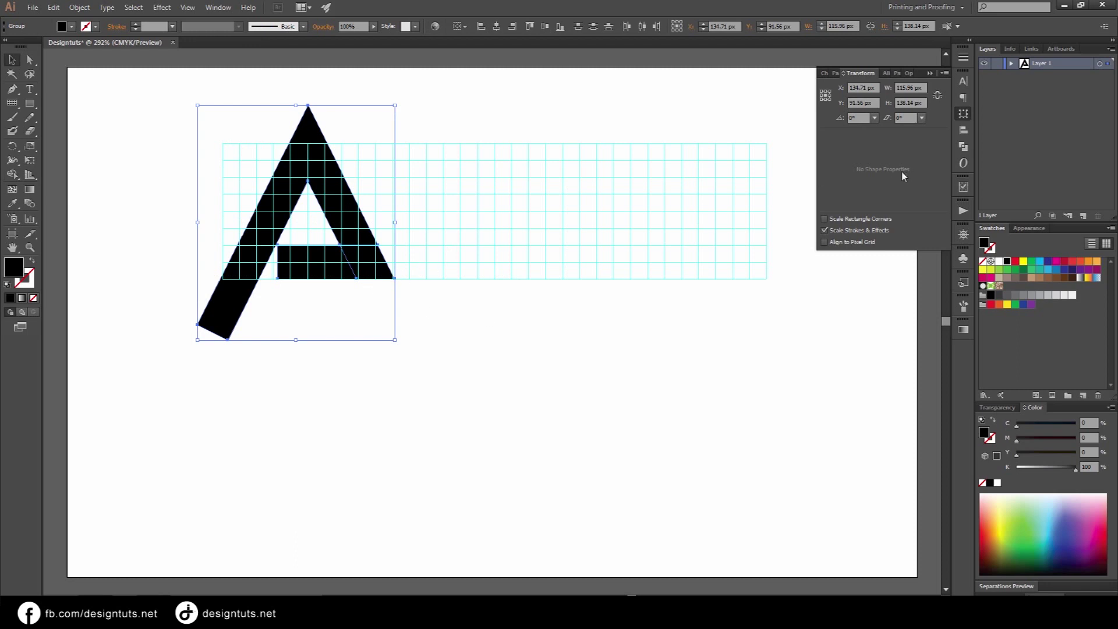
{"action": "left_click", "coordinate": [963, 147]}
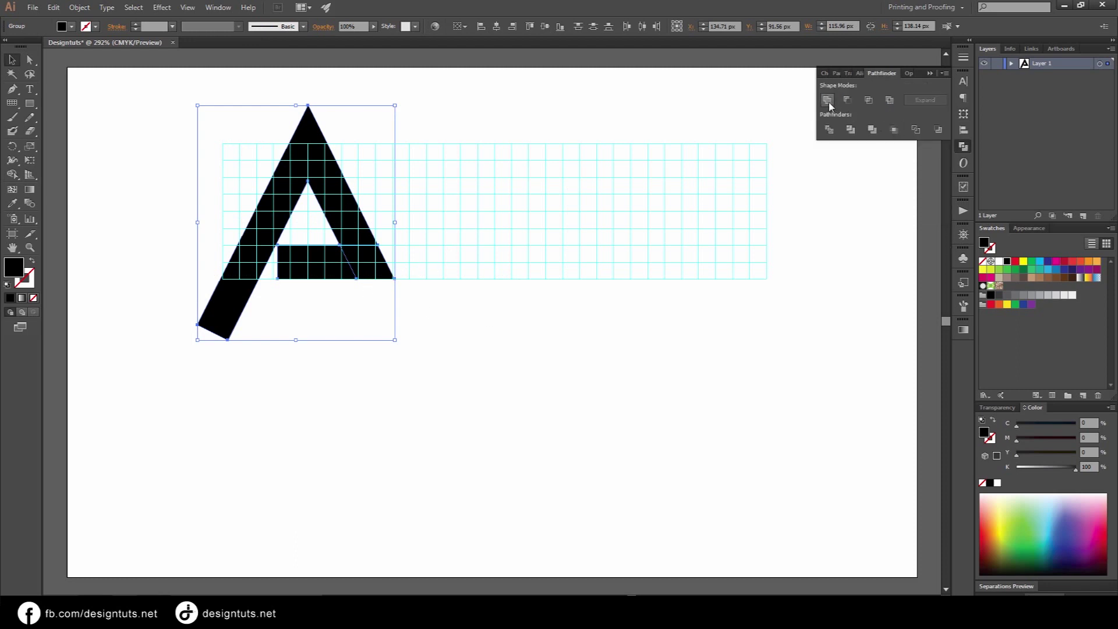
{"action": "left_click", "coordinate": [828, 100]}
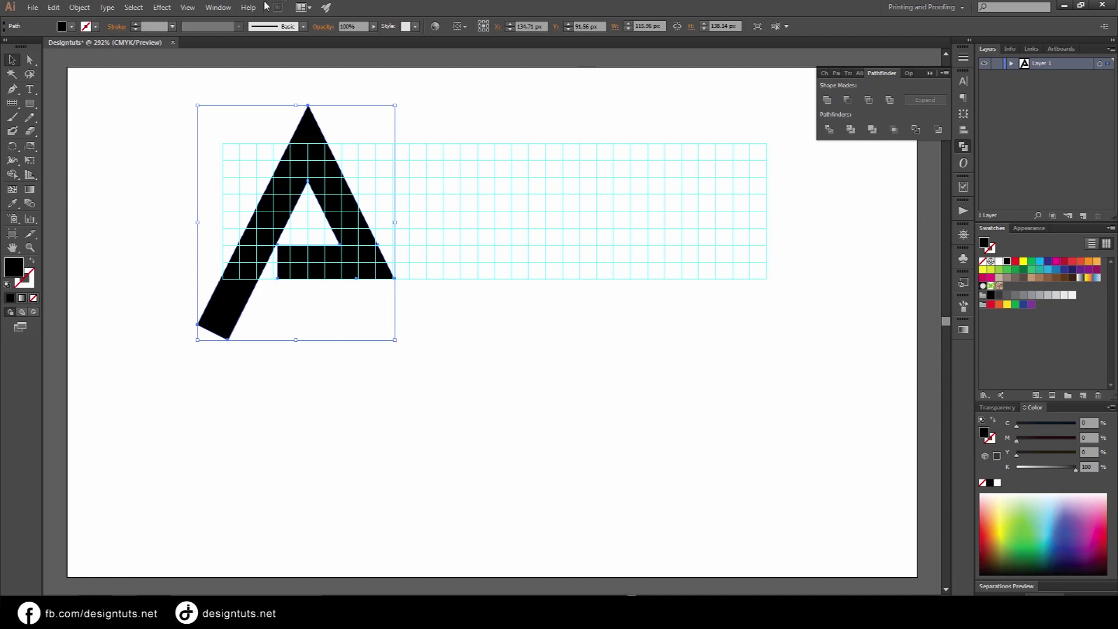
{"action": "left_click", "coordinate": [219, 7]}
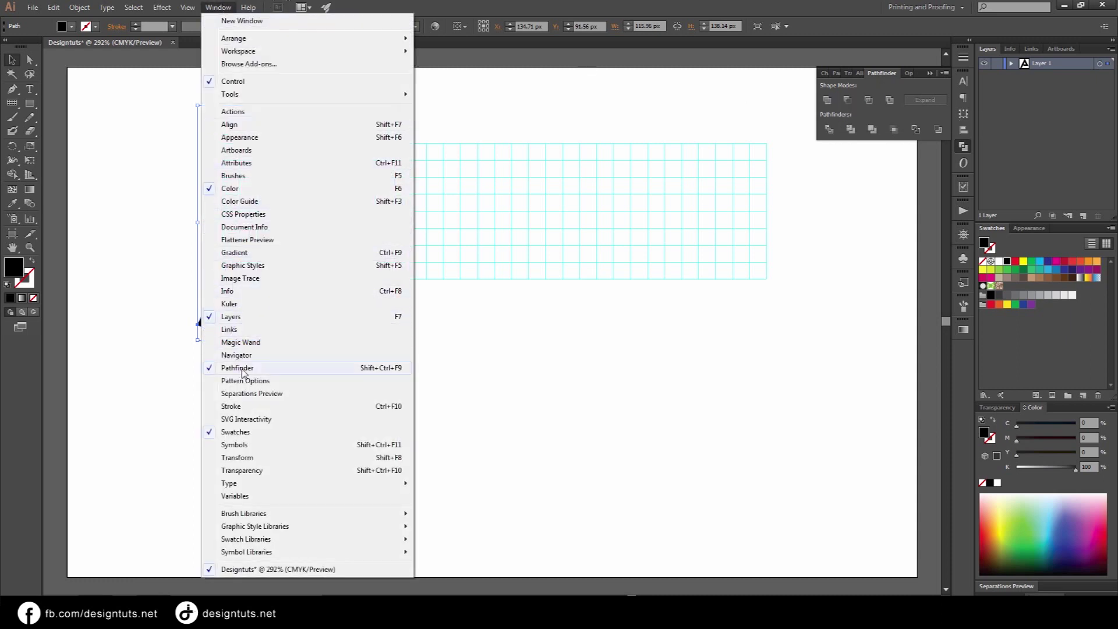
{"action": "left_click", "coordinate": [526, 125]}
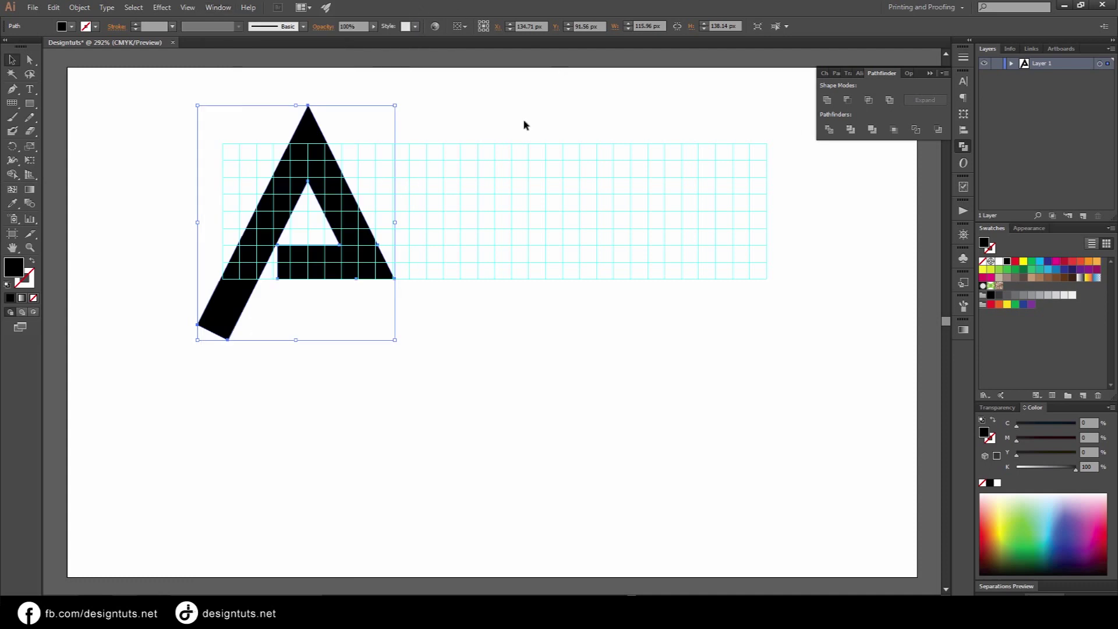
{"action": "left_click", "coordinate": [30, 105]}
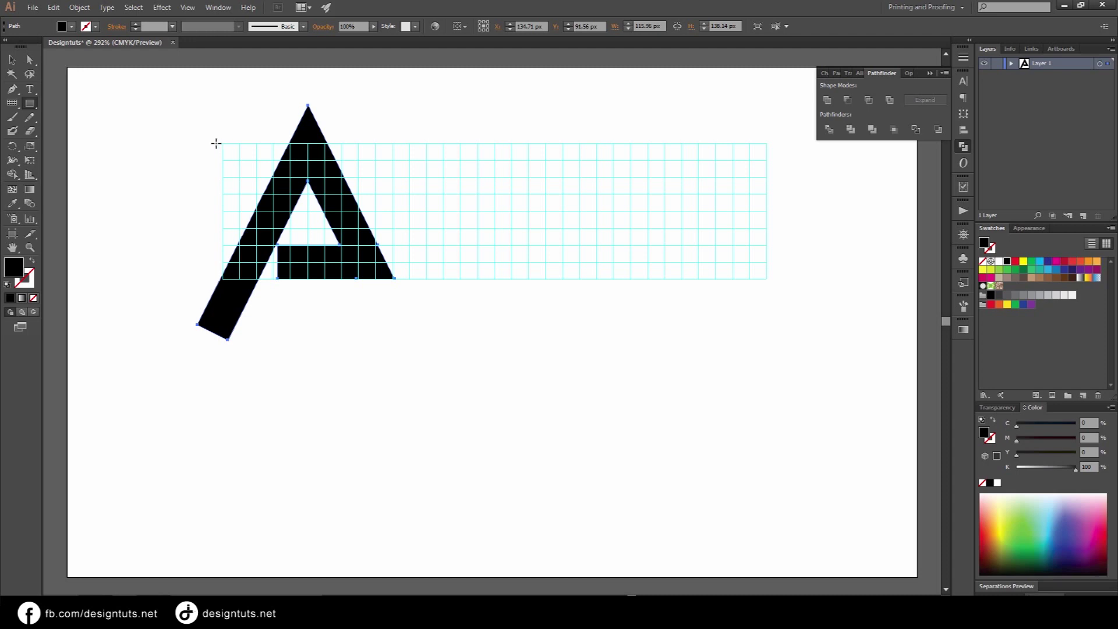
Draw a roughly 176 × 80 px black rectangle over the grid, stretch it past the A, and select both.
{"action": "left_click_drag", "start_coordinate": [221, 143], "coordinate": [388, 207]}
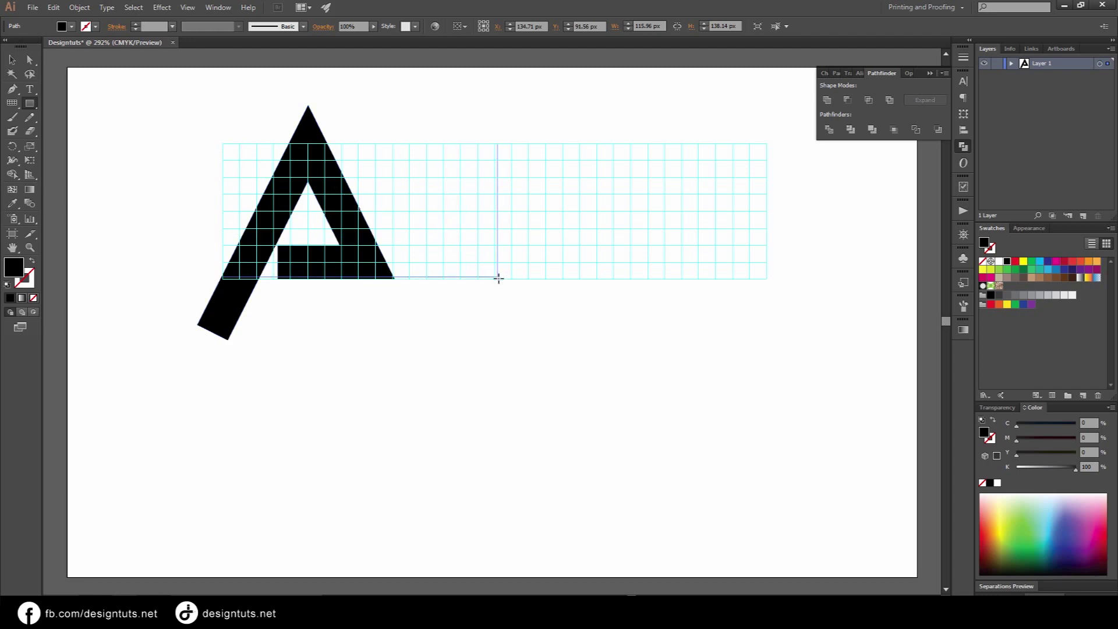
{"action": "left_click_drag", "start_coordinate": [487, 270], "coordinate": [499, 279]}
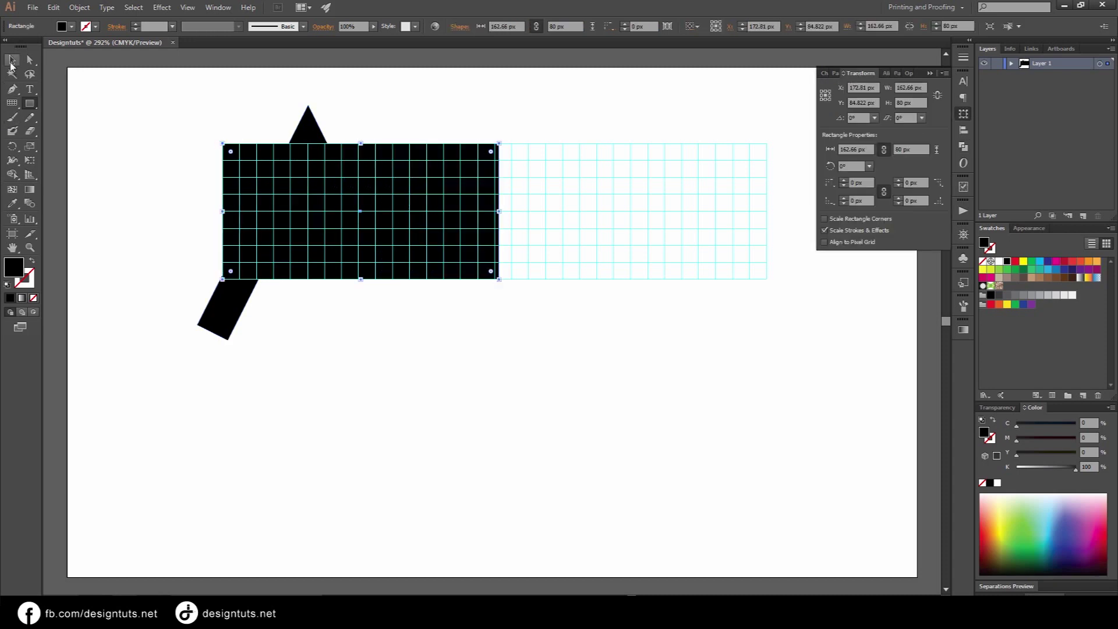
{"action": "left_click", "coordinate": [12, 60]}
{"action": "left_click_drag", "start_coordinate": [219, 211], "coordinate": [199, 211]}
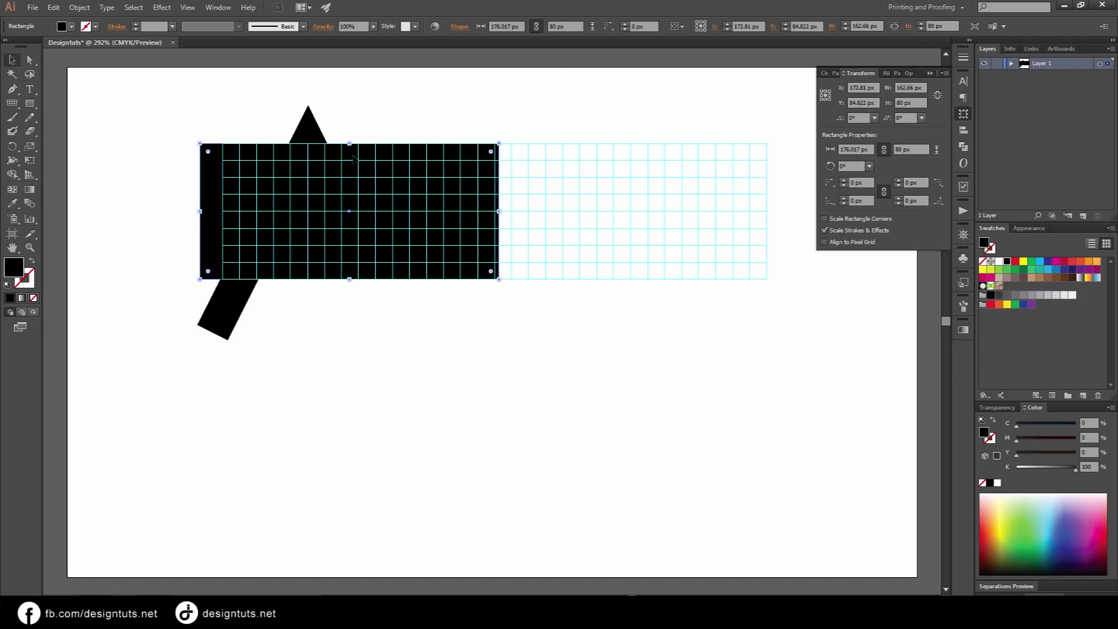
{"action": "left_click_drag", "start_coordinate": [406, 97], "coordinate": [227, 285]}
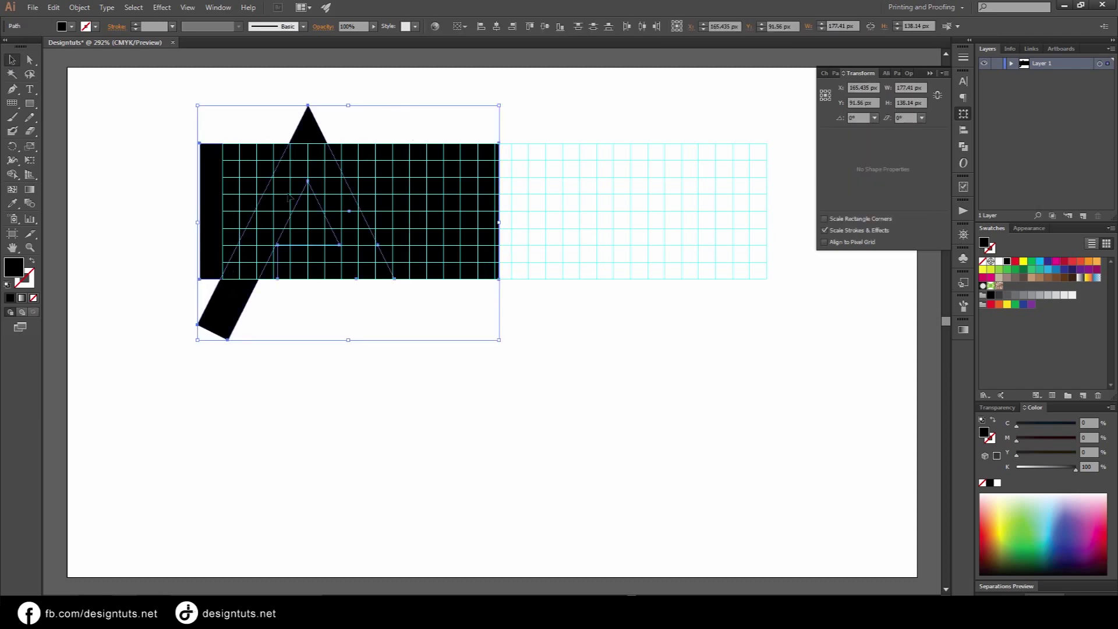
{"action": "left_click", "coordinate": [963, 148]}
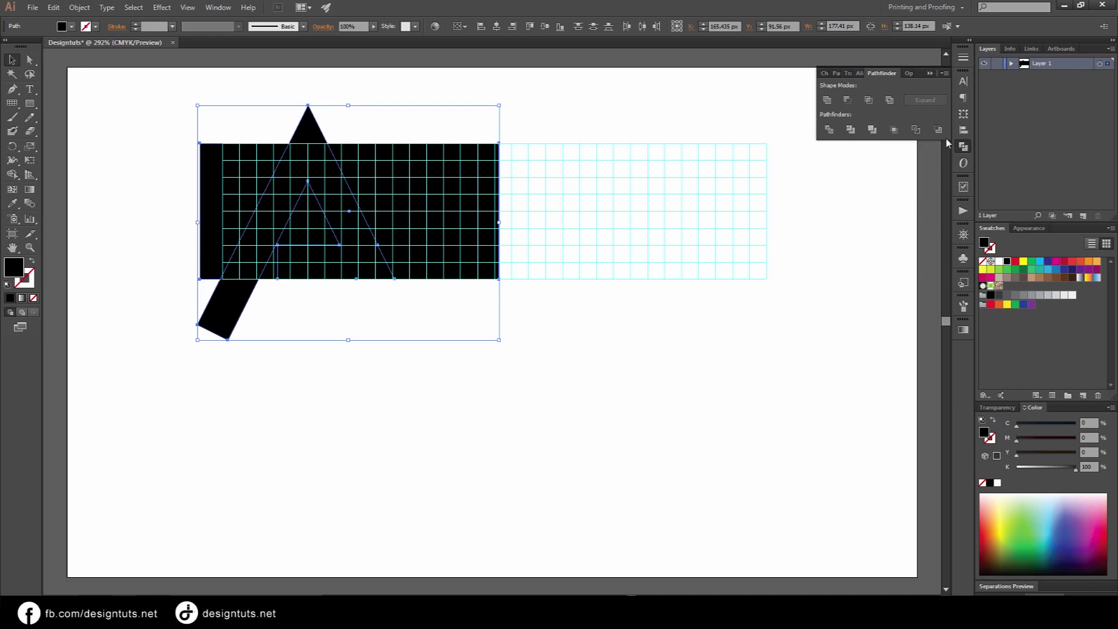
Intersect the A with the rectangle to trim it flush to the grid's height.
{"action": "left_click", "coordinate": [871, 105]}
{"action": "left_click", "coordinate": [371, 338]}
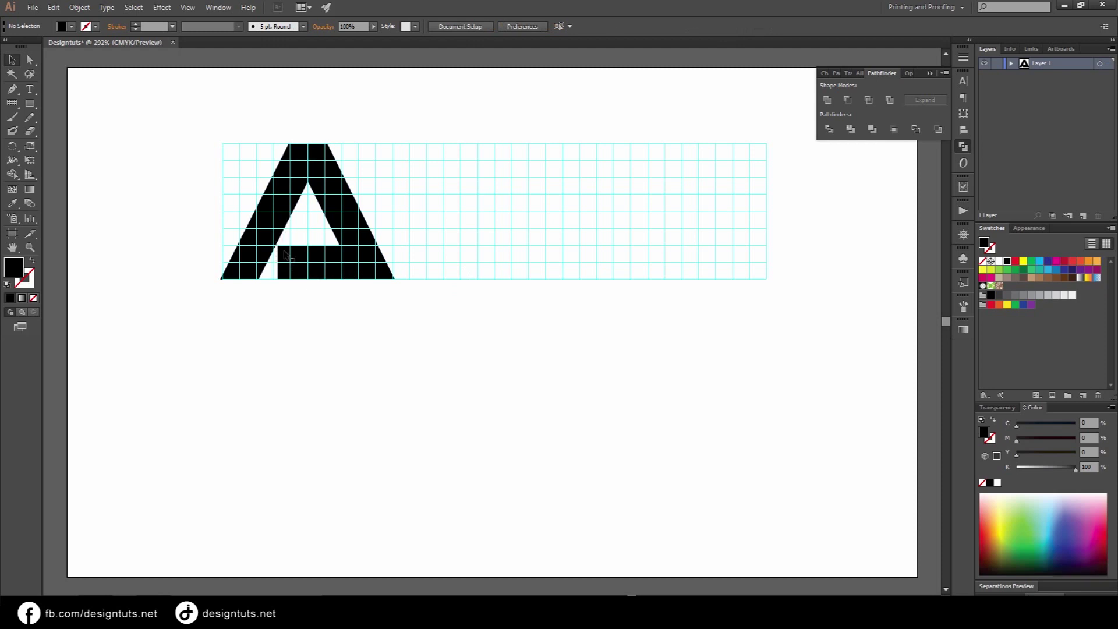
{"action": "key", "text": "p"}
Drag the crossbar's notch anchors so its inner end slants parallel to the left leg.
{"action": "left_click", "coordinate": [33, 64]}
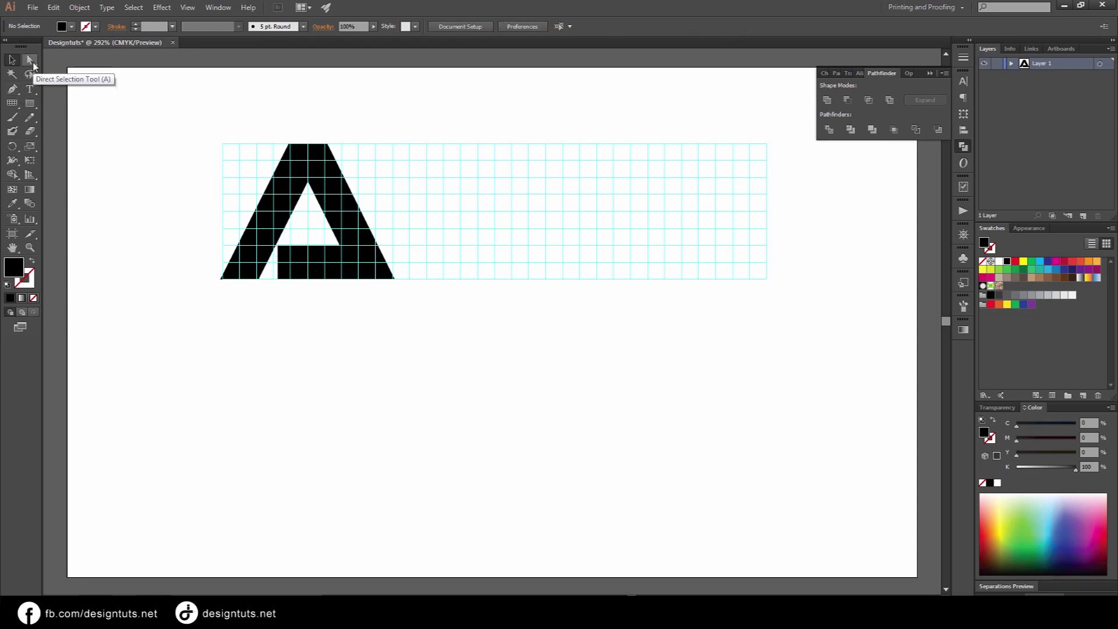
{"action": "left_click_drag", "start_coordinate": [277, 250], "coordinate": [293, 249]}
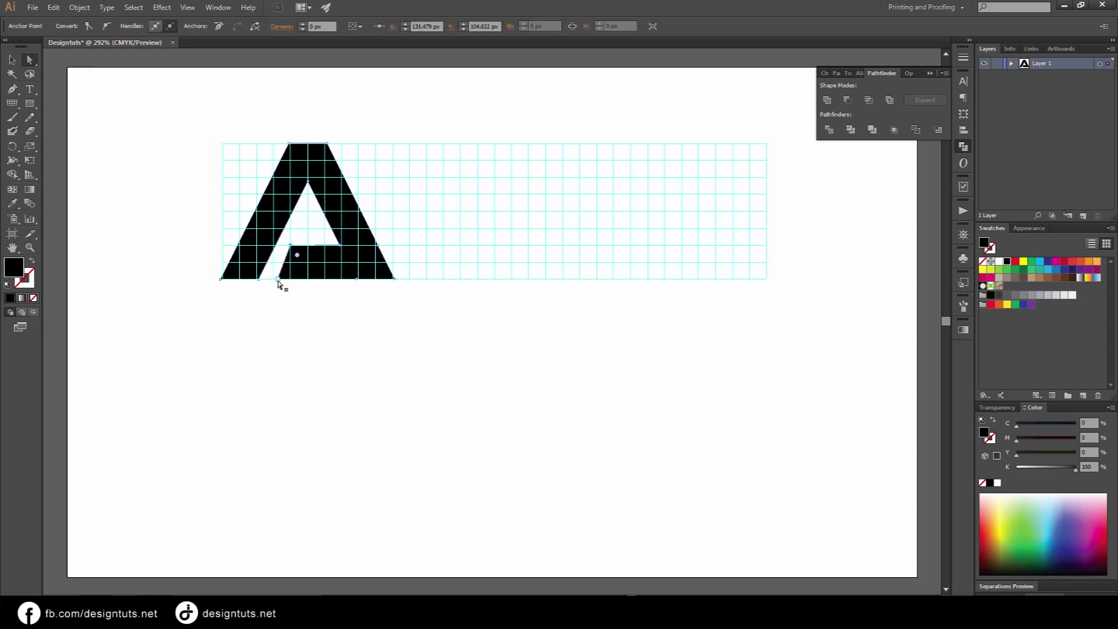
{"action": "left_click_drag", "start_coordinate": [278, 279], "coordinate": [273, 279]}
{"action": "left_click", "coordinate": [334, 337]}
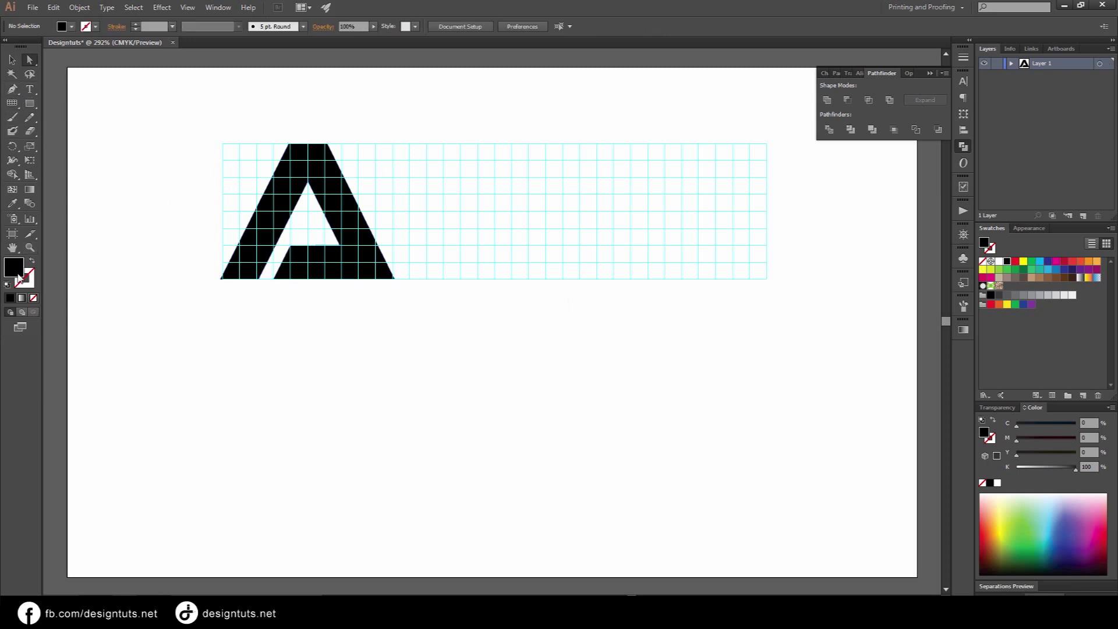
{"action": "key", "text": "shift+x"}
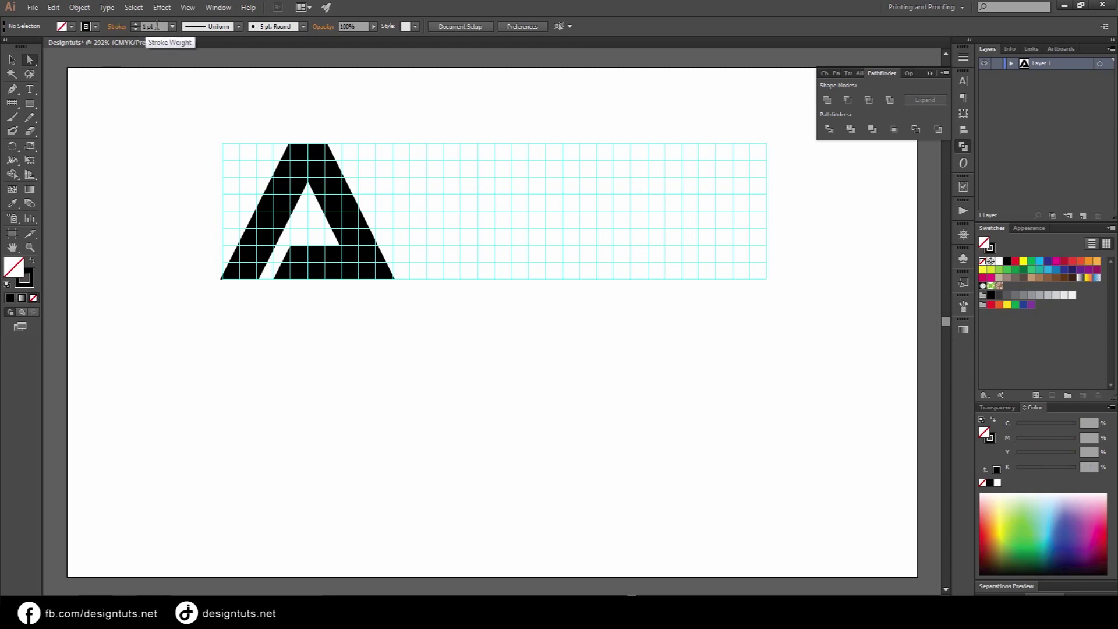
Draw a 20 pt black four-point reversed-C bracket beside the A along the grid's top and bottom rows.
{"action": "left_click", "coordinate": [148, 26]}
{"action": "type", "text": "20"}
{"action": "key", "text": "Return"}
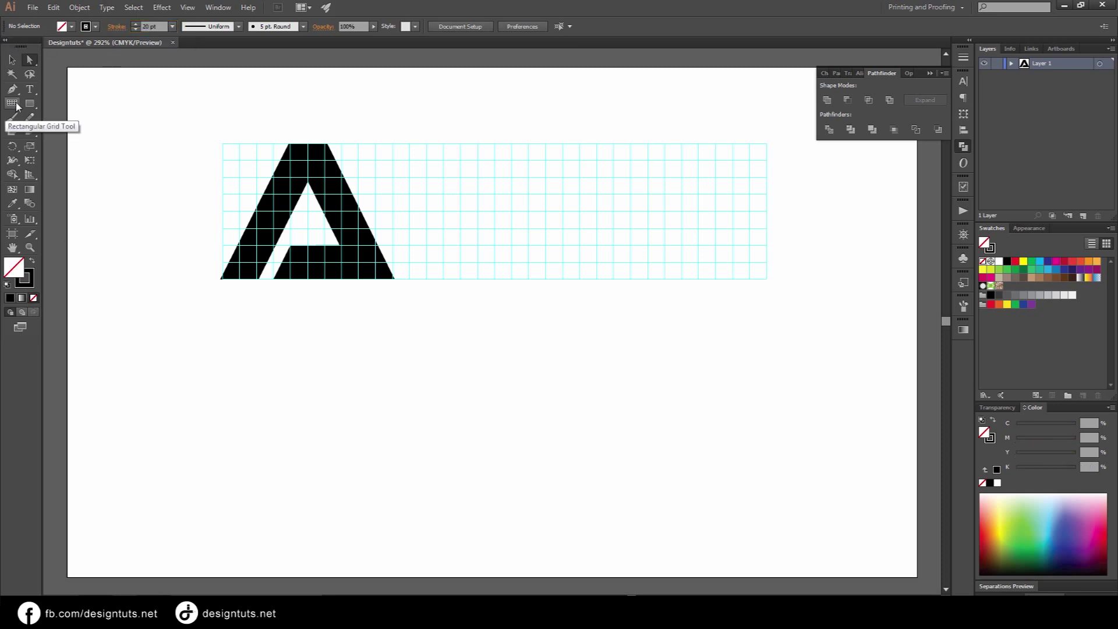
{"action": "left_click", "coordinate": [11, 89]}
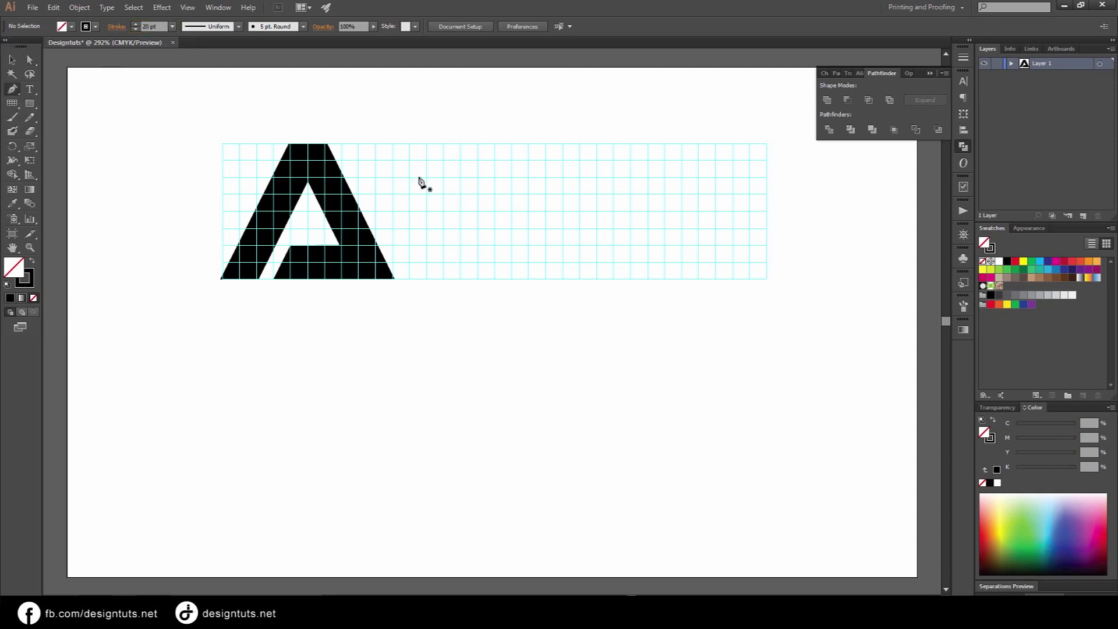
{"action": "left_click", "coordinate": [409, 175]}
{"action": "key", "text": "ctrl+z"}
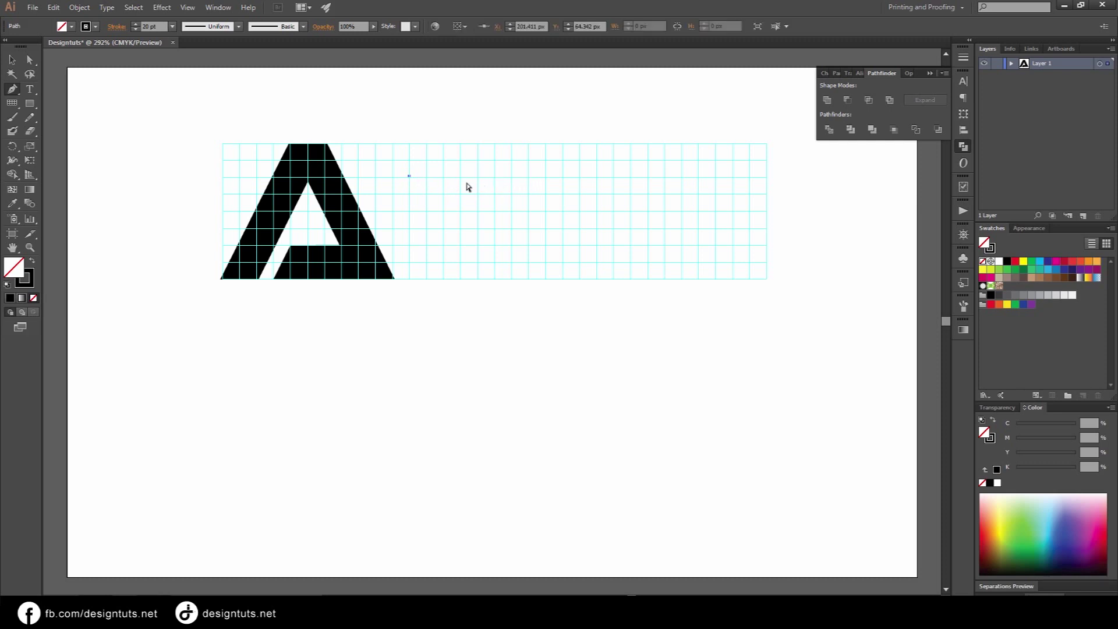
{"action": "left_click", "coordinate": [408, 158]}
{"action": "left_click", "coordinate": [545, 160]}
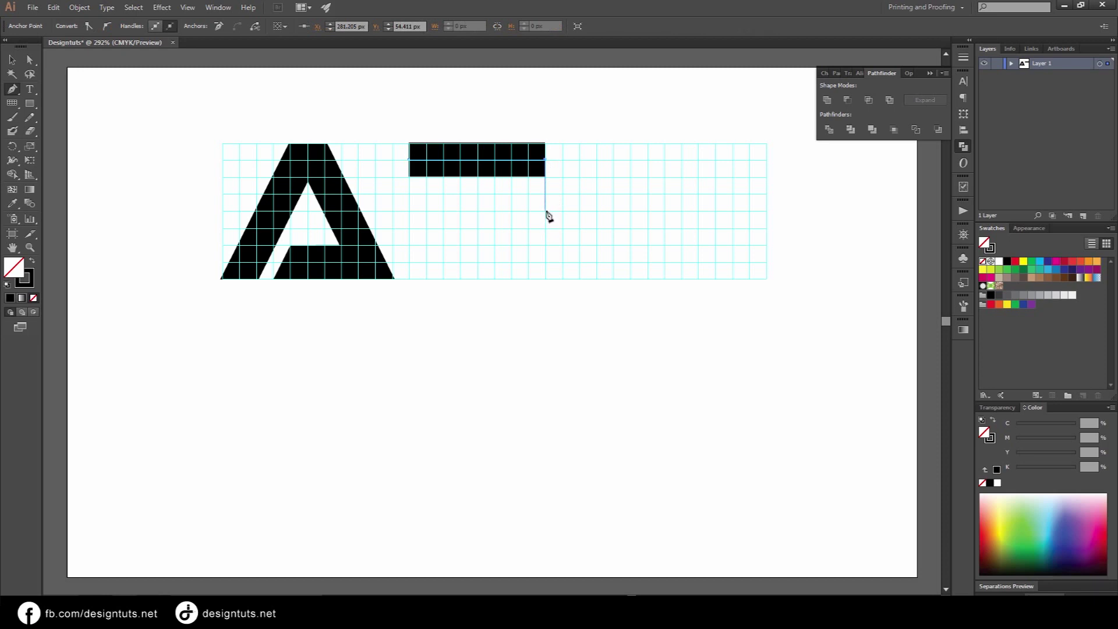
{"action": "left_click", "coordinate": [545, 211]}
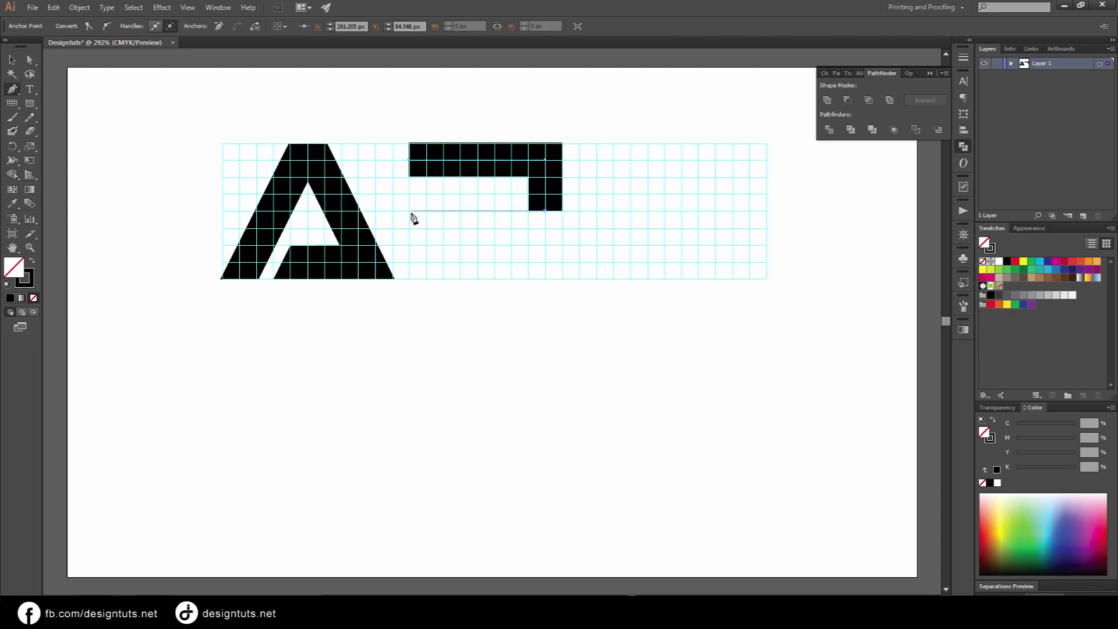
{"action": "left_click", "coordinate": [409, 210]}
{"action": "left_click", "coordinate": [14, 60]}
{"action": "left_click", "coordinate": [584, 173]}
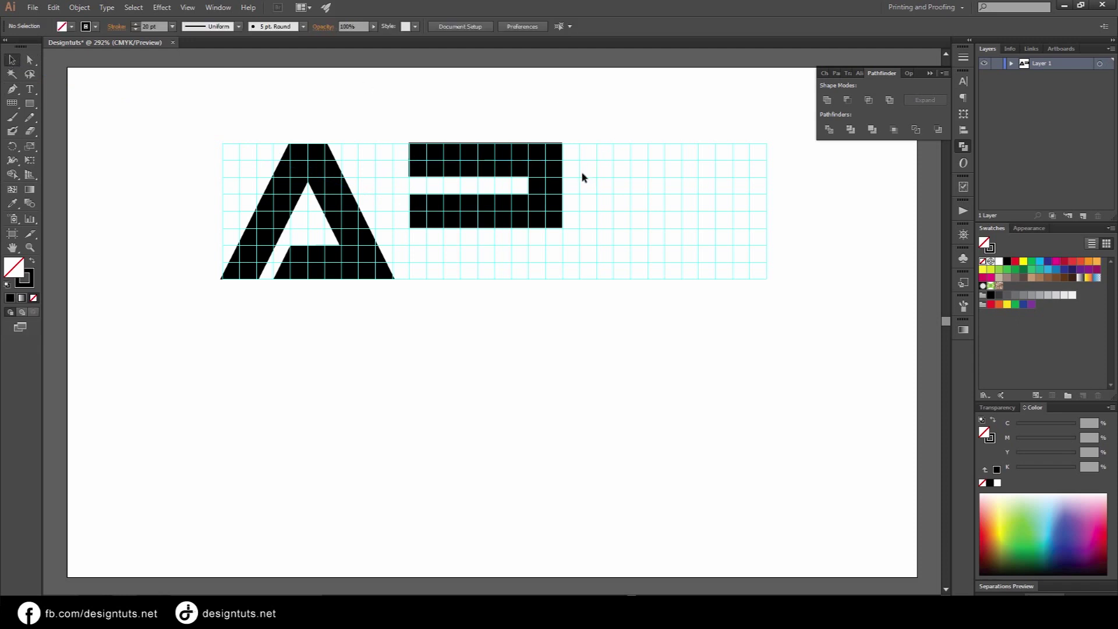
{"action": "key", "text": "z"}
Zoom in on the bracket and move the top bar's end anchor onto the left edge.
{"action": "key", "text": "v"}
{"action": "key", "text": "z"}
{"action": "left_click_drag", "start_coordinate": [350, 114], "coordinate": [661, 237]}
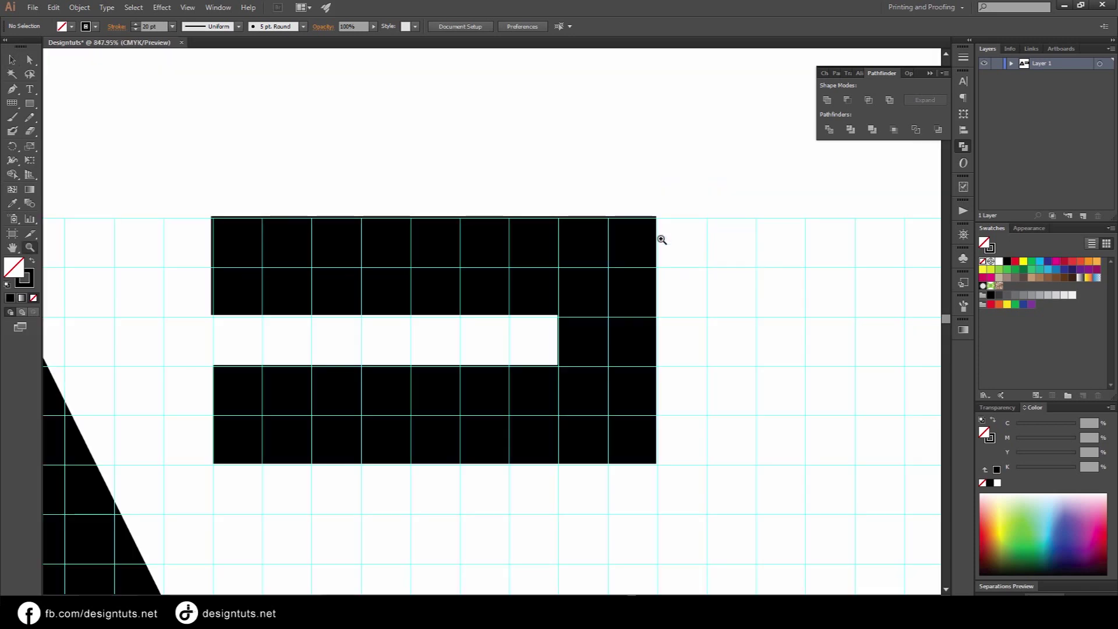
{"action": "key", "text": "a"}
{"action": "mouse_move", "coordinate": [117, 201]}
{"action": "left_mouse_down"}
{"action": "mouse_move", "coordinate": [620, 309]}
{"action": "mouse_move", "coordinate": [677, 311]}
{"action": "left_mouse_up"}
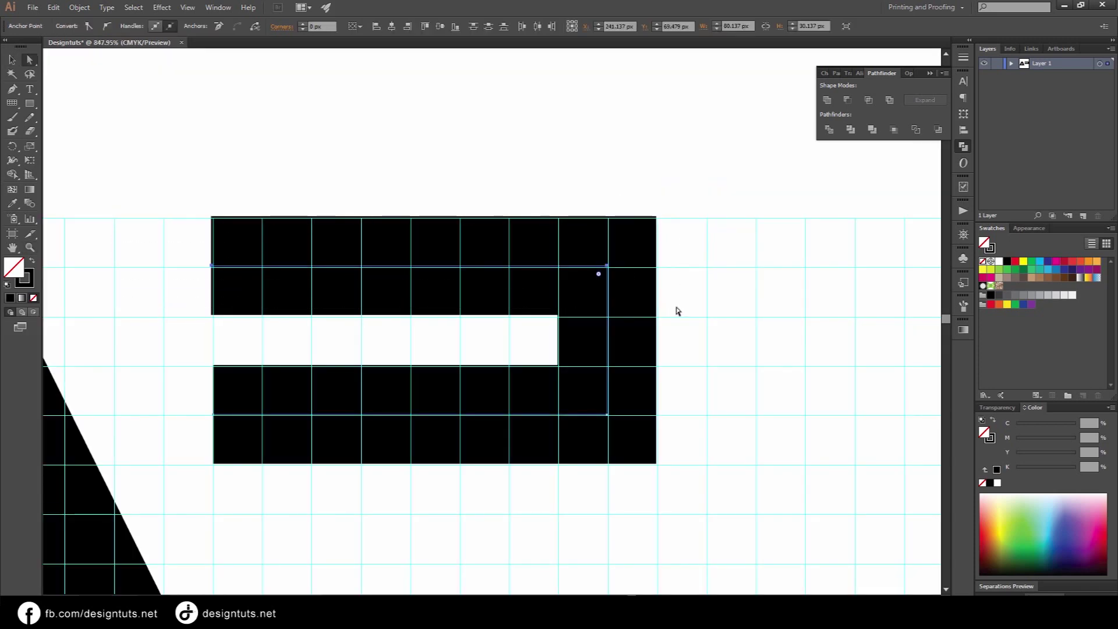
{"action": "left_click", "coordinate": [609, 269]}
{"action": "left_click", "coordinate": [598, 274]}
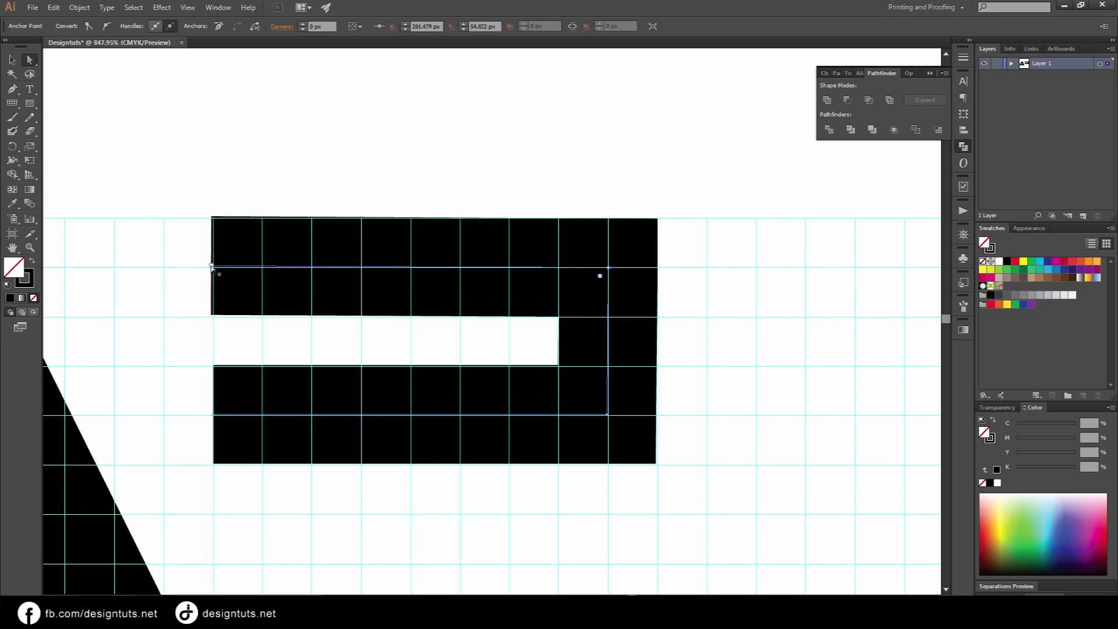
{"action": "left_click_drag", "start_coordinate": [211, 268], "coordinate": [211, 268]}
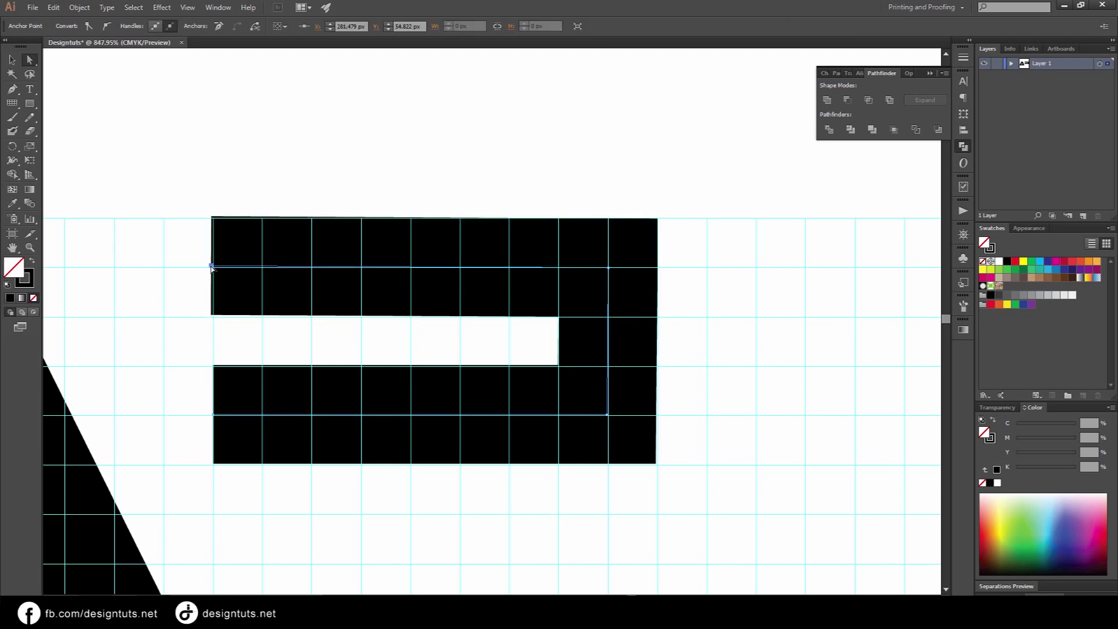
Align the bottom bar's end anchor flush left, then zoom back out to the full artwork.
{"action": "left_click", "coordinate": [606, 416]}
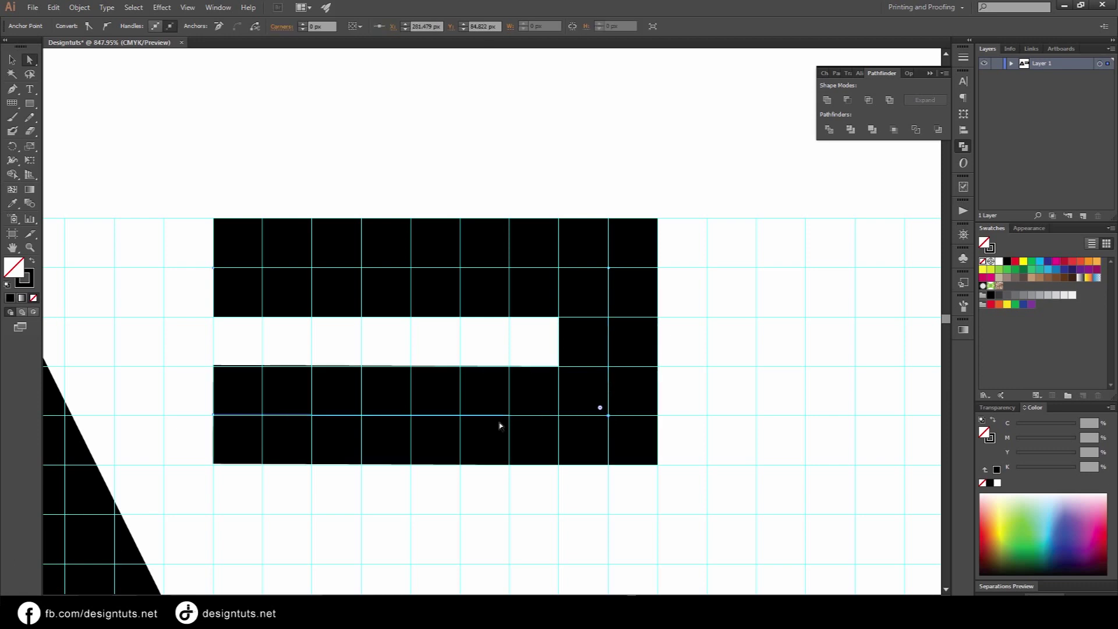
{"action": "left_click_drag", "start_coordinate": [215, 416], "coordinate": [213, 415]}
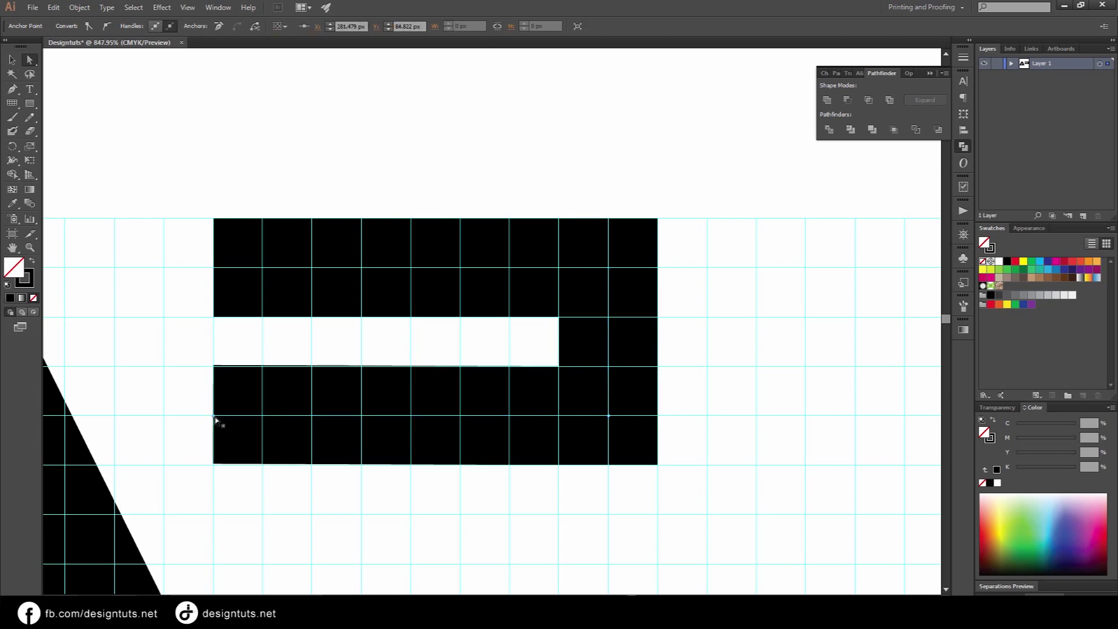
{"action": "key", "text": "ctrl+0"}
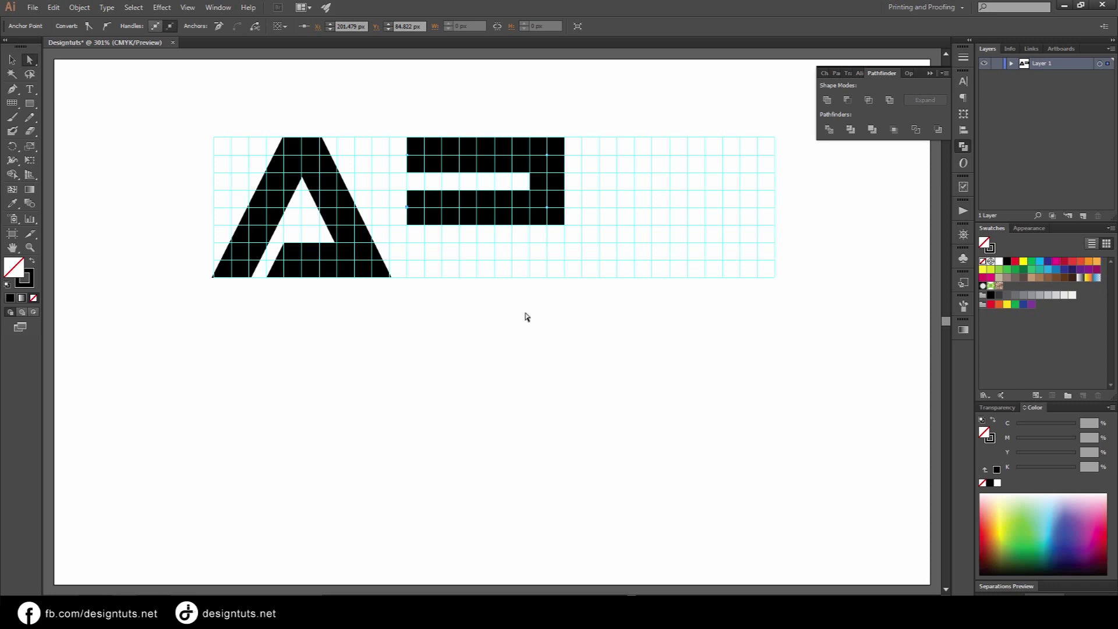
{"action": "left_click", "coordinate": [12, 59]}
{"action": "mouse_move", "coordinate": [382, 105]}
{"action": "left_mouse_down"}
{"action": "mouse_move", "coordinate": [588, 230]}
{"action": "mouse_move", "coordinate": [576, 219]}
{"action": "left_mouse_up"}
{"action": "left_click", "coordinate": [76, 78]}
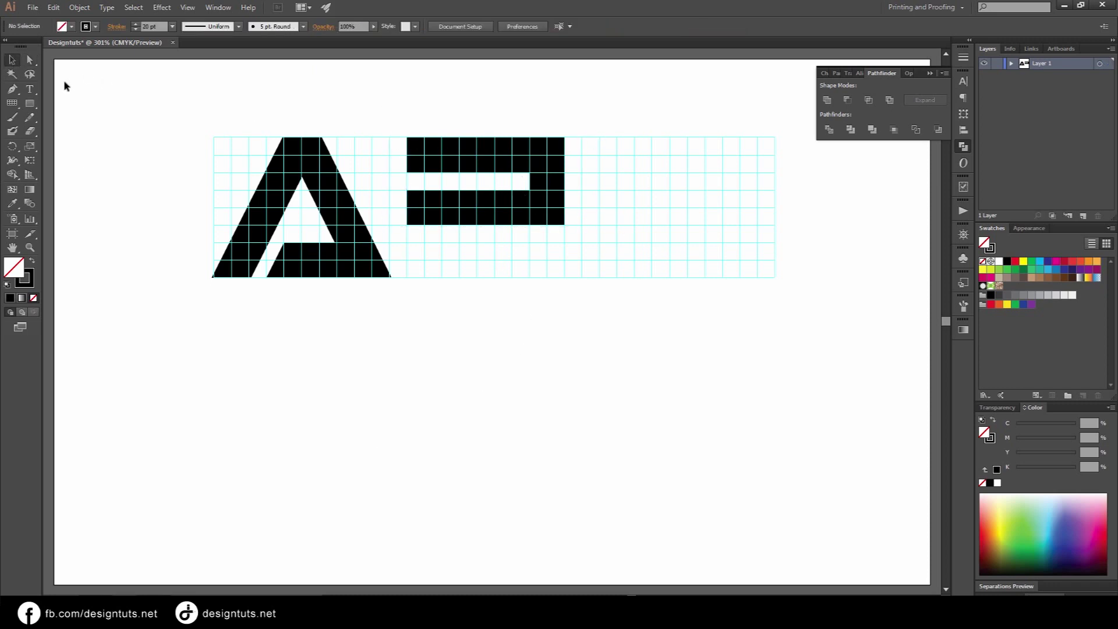
Return the slotted rectangle's rounded right corners to square corners.
{"action": "left_click", "coordinate": [30, 59]}
{"action": "left_click_drag", "start_coordinate": [600, 97], "coordinate": [527, 245]}
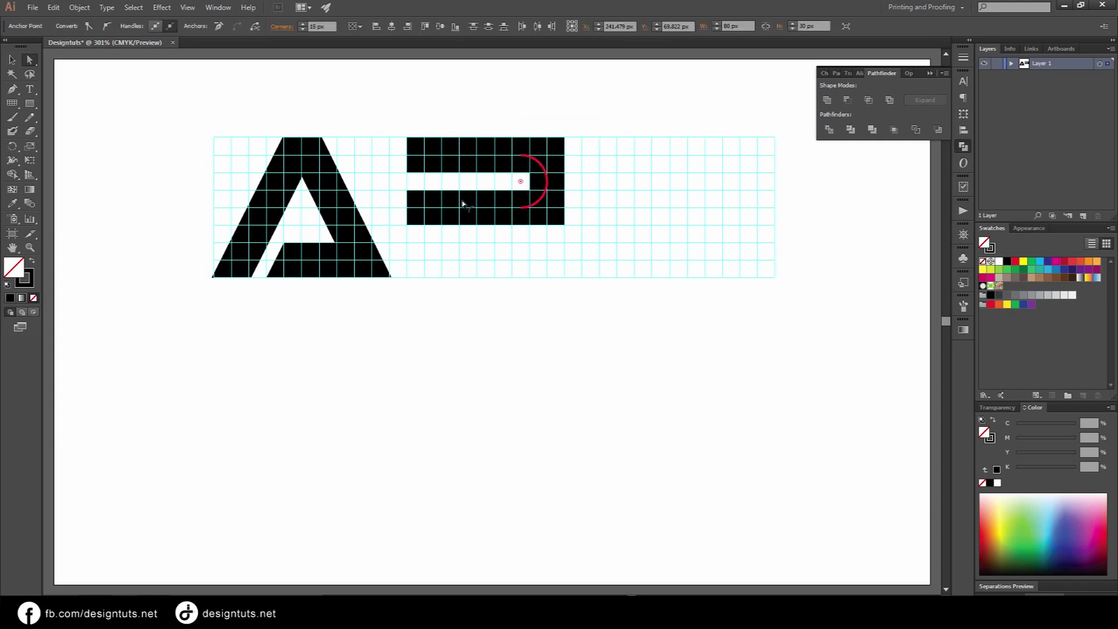
{"action": "left_click_drag", "start_coordinate": [538, 164], "coordinate": [463, 198]}
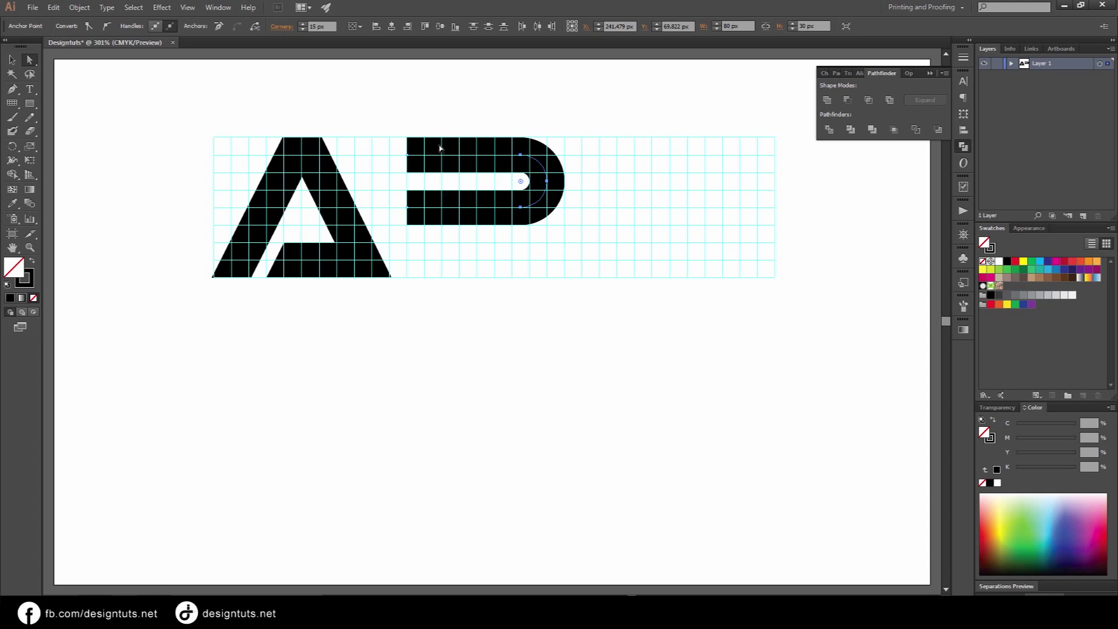
{"action": "left_click", "coordinate": [12, 59]}
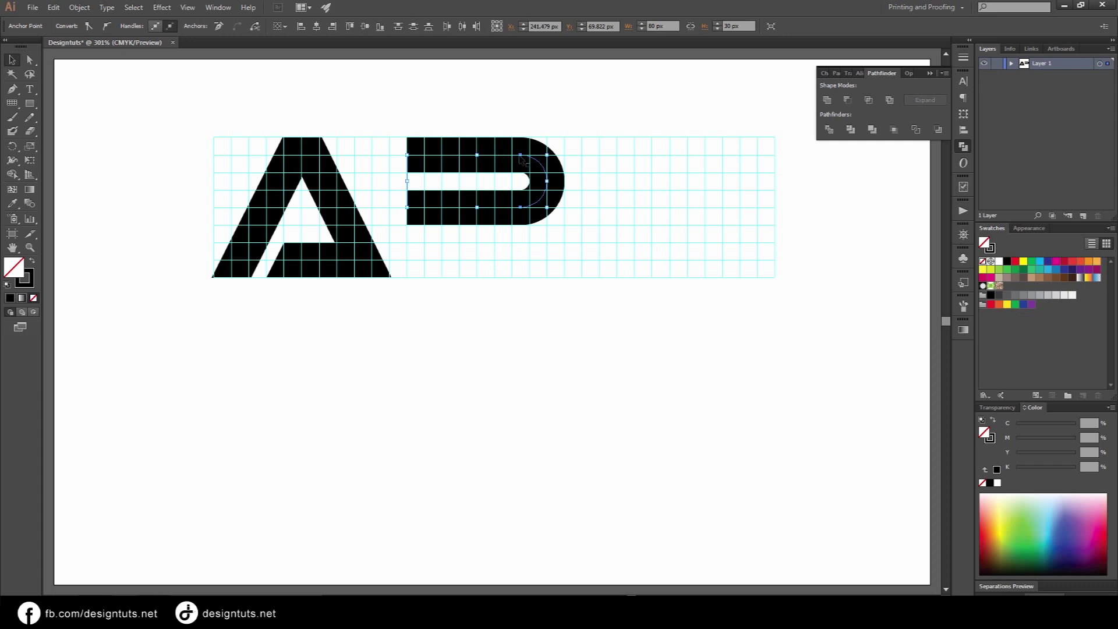
{"action": "left_click_drag", "start_coordinate": [571, 161], "coordinate": [553, 158]}
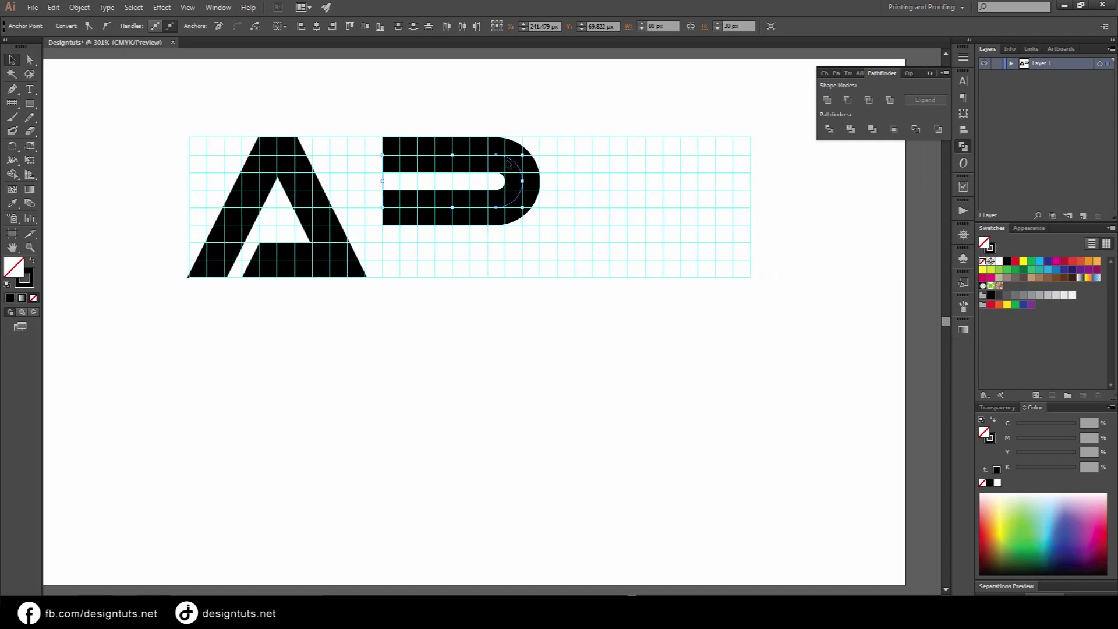
{"action": "left_click_drag", "start_coordinate": [509, 166], "coordinate": [515, 160]}
{"action": "left_click", "coordinate": [563, 170]}
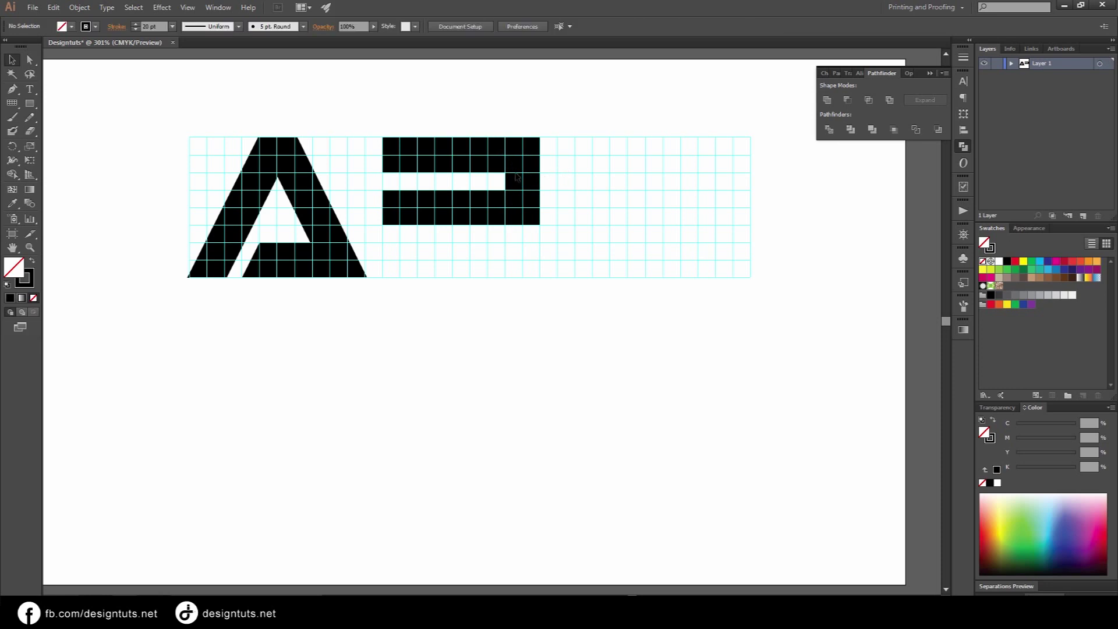
{"action": "left_click", "coordinate": [29, 109]}
{"action": "left_click_drag", "start_coordinate": [30, 112], "coordinate": [75, 137]}
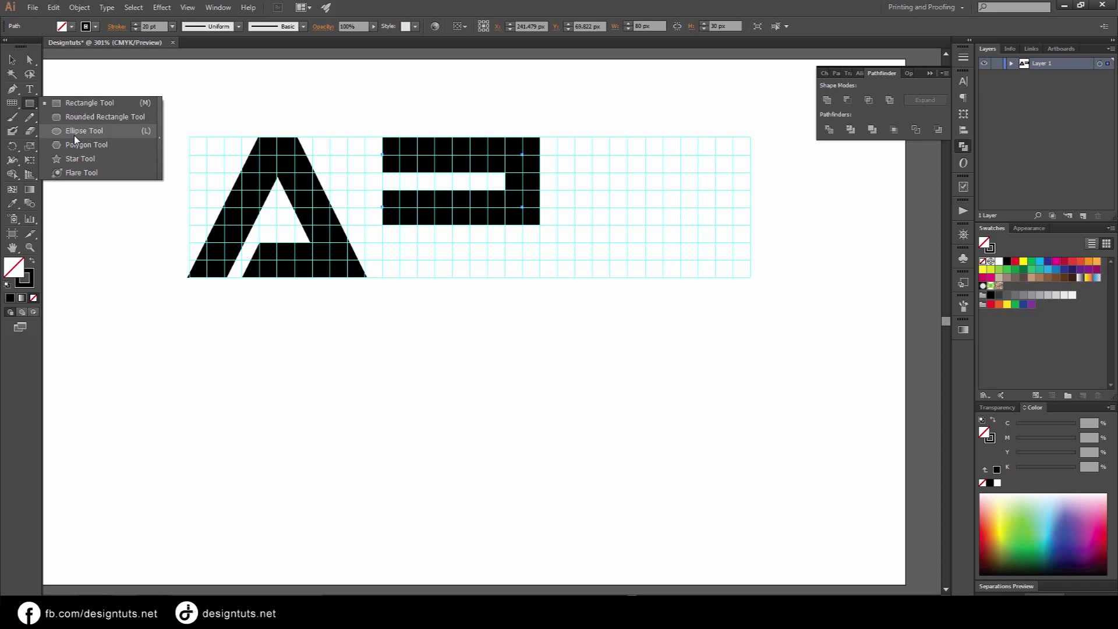
Create a 30 × 30 px circle with the Ellipse tool.
{"action": "left_click", "coordinate": [75, 135]}
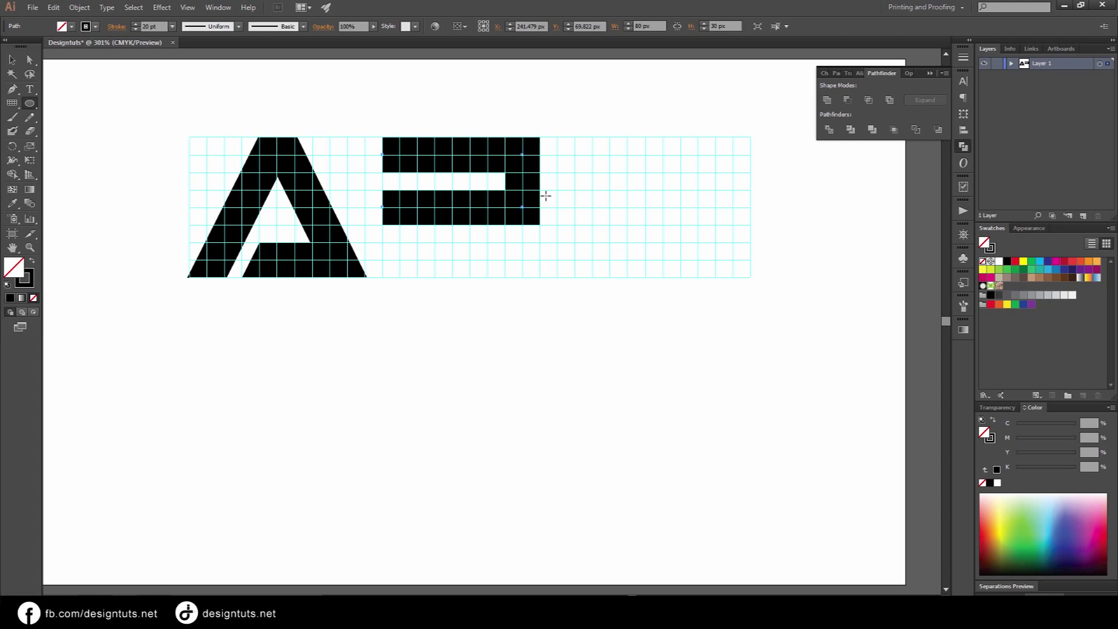
{"action": "left_click", "coordinate": [571, 179]}
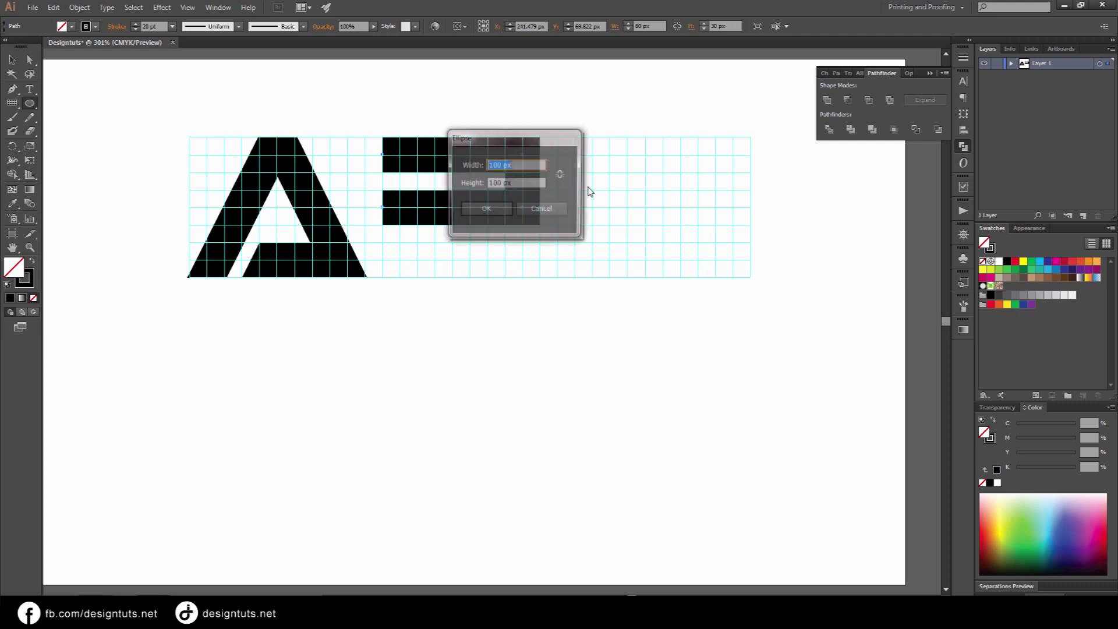
{"action": "left_click_drag", "start_coordinate": [531, 142], "coordinate": [708, 172]}
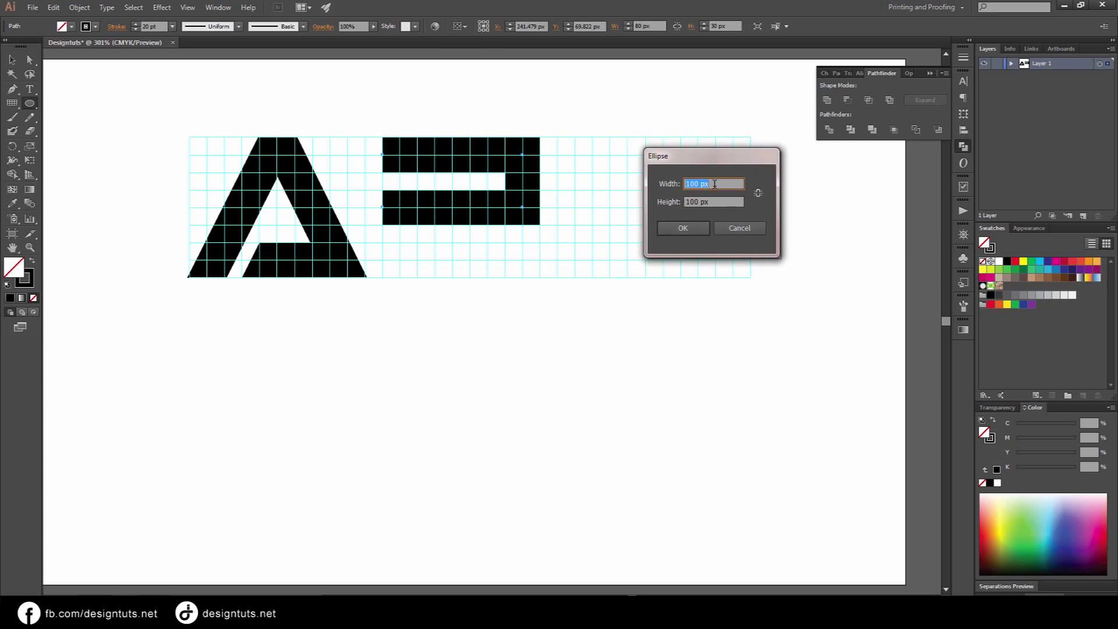
{"action": "type", "text": "15"}
{"action": "key", "text": "Tab"}
{"action": "type", "text": "15"}
{"action": "key", "text": "Tab"}
{"action": "type", "text": "0"}
{"action": "key", "text": "Tab"}
{"action": "type", "text": "3"}
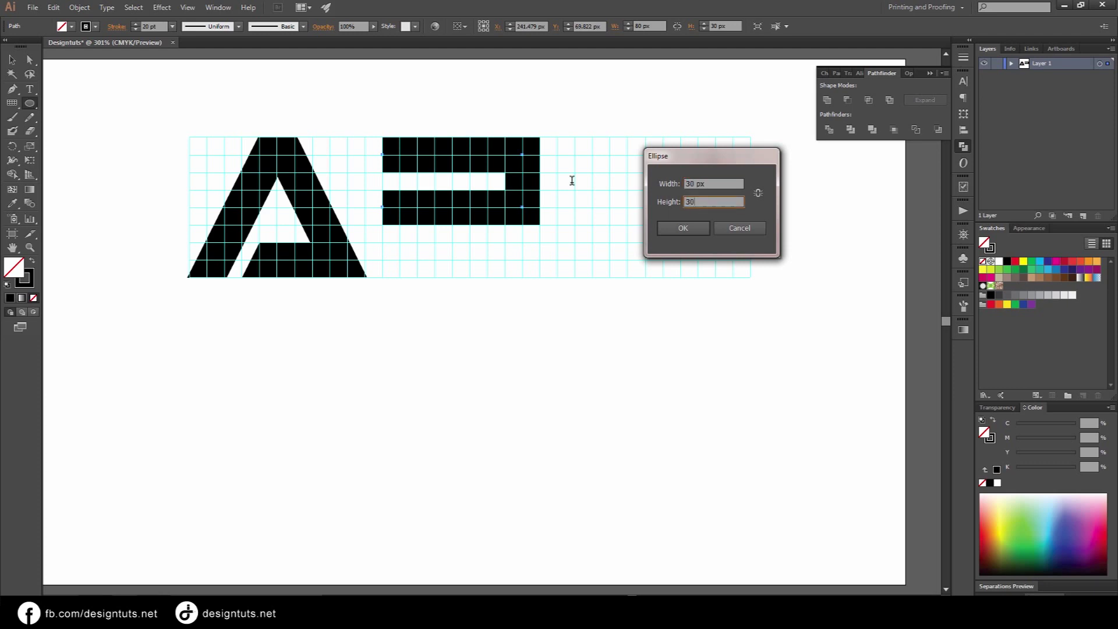
{"action": "left_click", "coordinate": [720, 185]}
{"action": "left_click", "coordinate": [693, 228]}
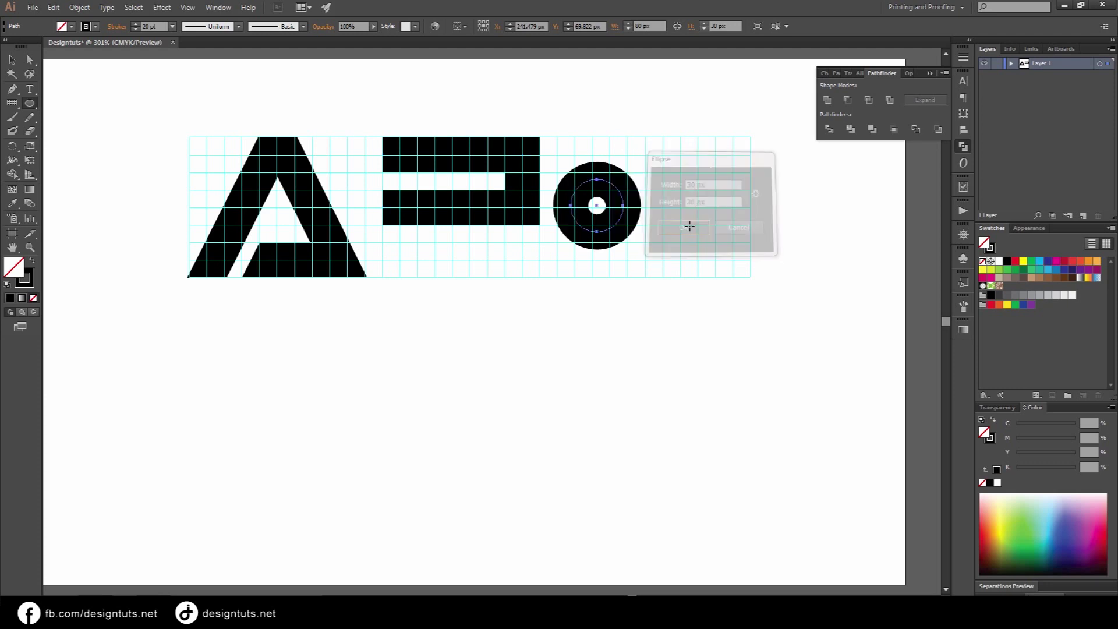
Move the circle onto the rectangle's right end and select both shapes.
{"action": "left_click", "coordinate": [12, 60]}
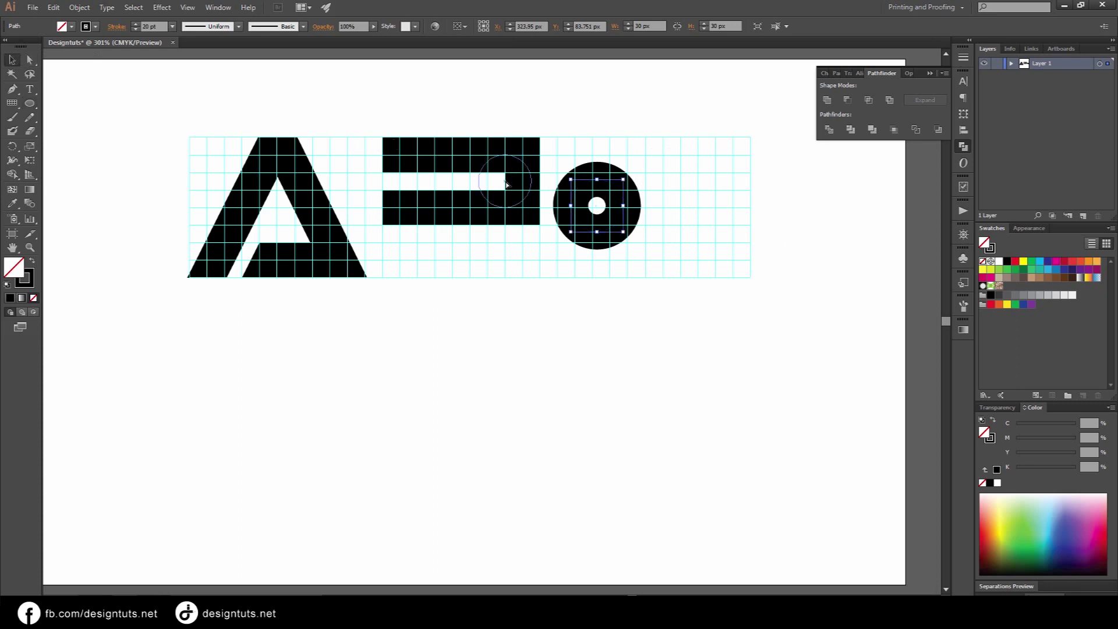
{"action": "left_click_drag", "start_coordinate": [506, 184], "coordinate": [505, 183]}
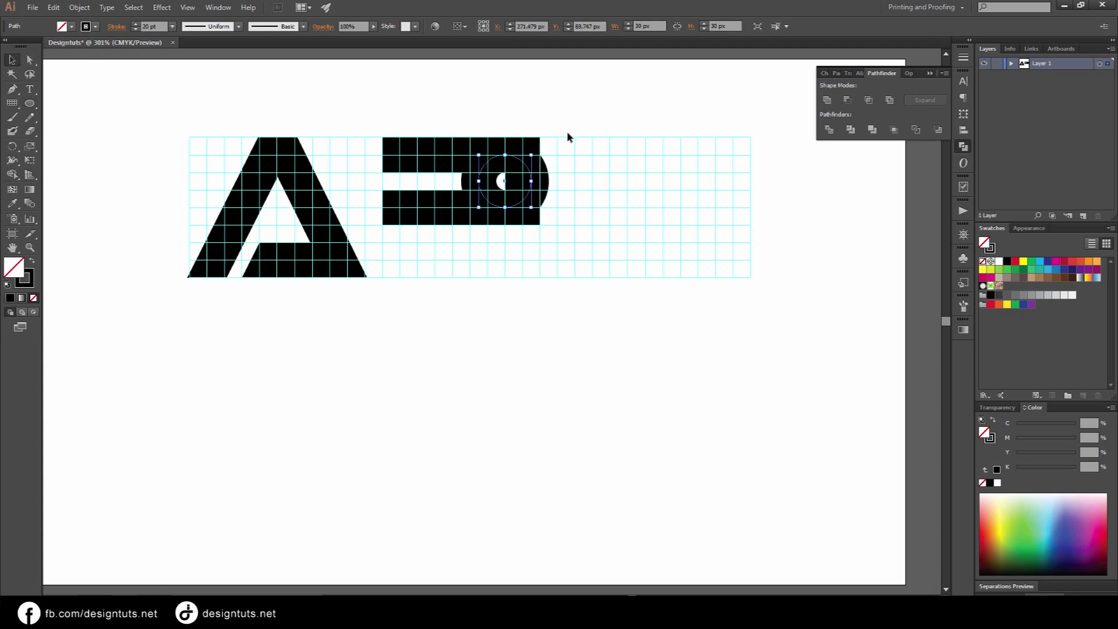
{"action": "left_click", "coordinate": [578, 168]}
{"action": "left_click_drag", "start_coordinate": [575, 121], "coordinate": [450, 228]}
{"action": "left_click", "coordinate": [588, 124]}
{"action": "mouse_move", "coordinate": [558, 126]}
{"action": "left_mouse_down"}
{"action": "mouse_move", "coordinate": [419, 245]}
{"action": "mouse_move", "coordinate": [406, 187]}
{"action": "left_mouse_up"}
{"action": "left_click", "coordinate": [80, 7]}
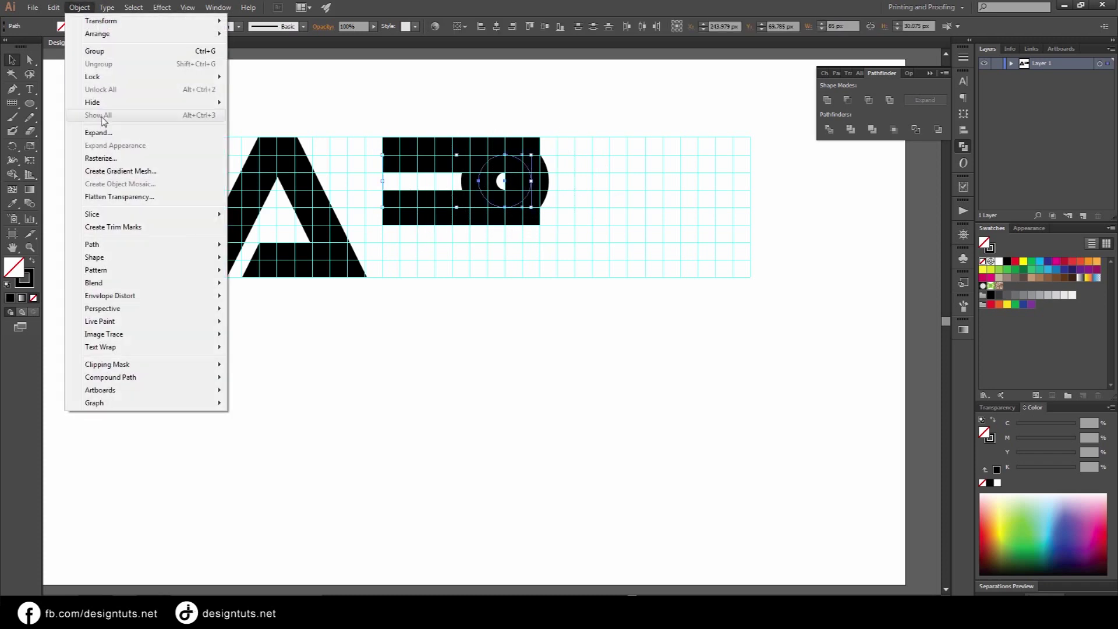
Expand the circle's stroke into a filled shape, then undo the trial Shape Builder edits.
{"action": "left_click", "coordinate": [154, 133]}
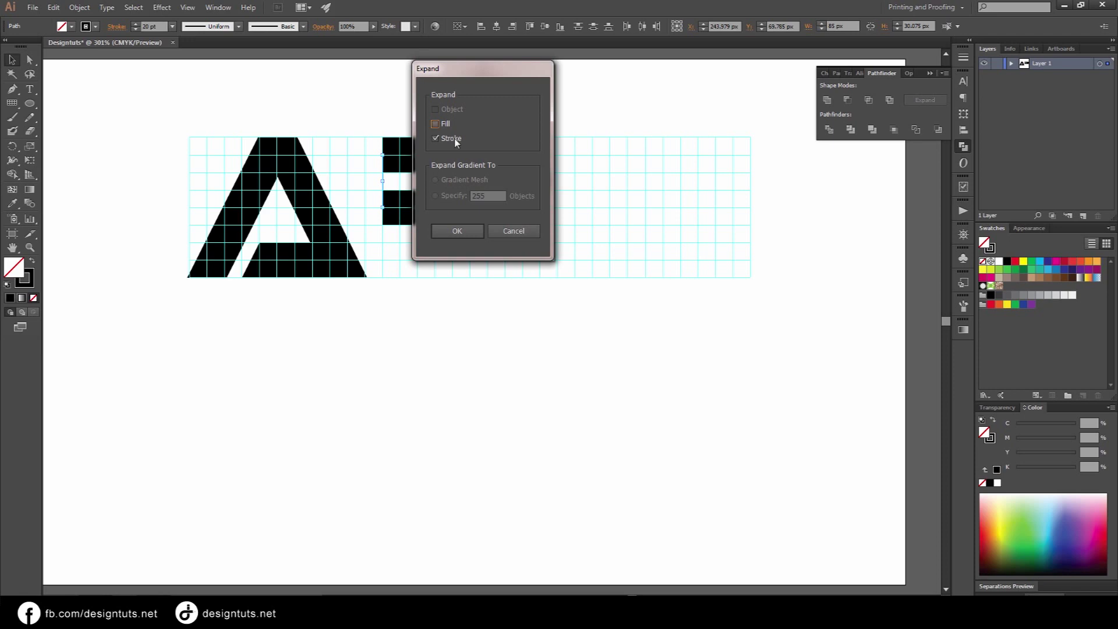
{"action": "left_click", "coordinate": [457, 231]}
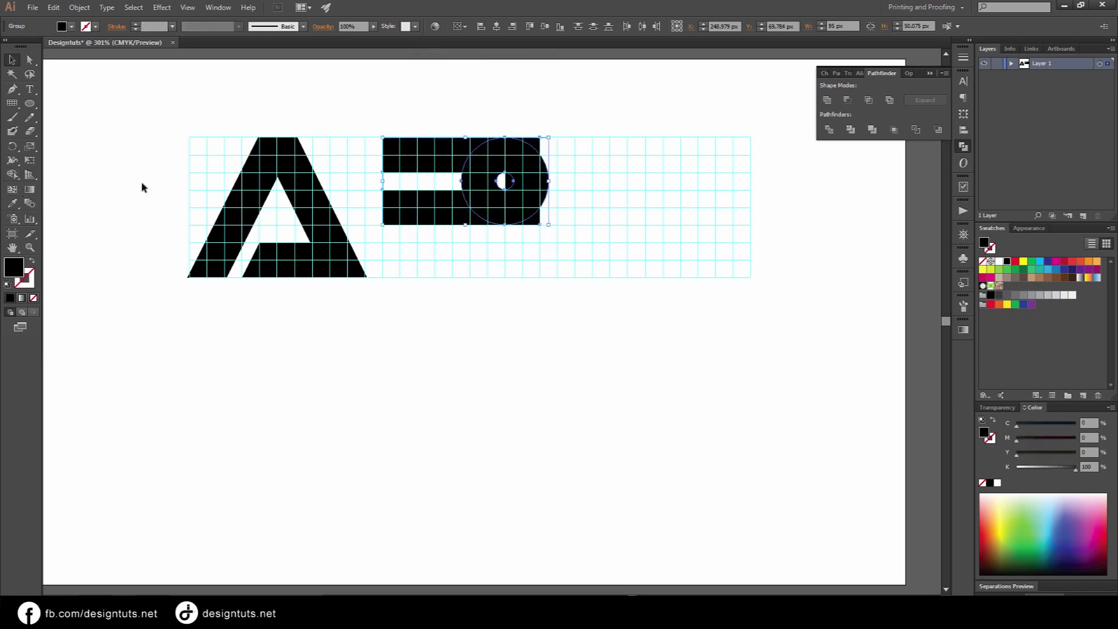
{"action": "left_click", "coordinate": [12, 174]}
{"action": "left_click", "coordinate": [482, 181], "text": "alt"}
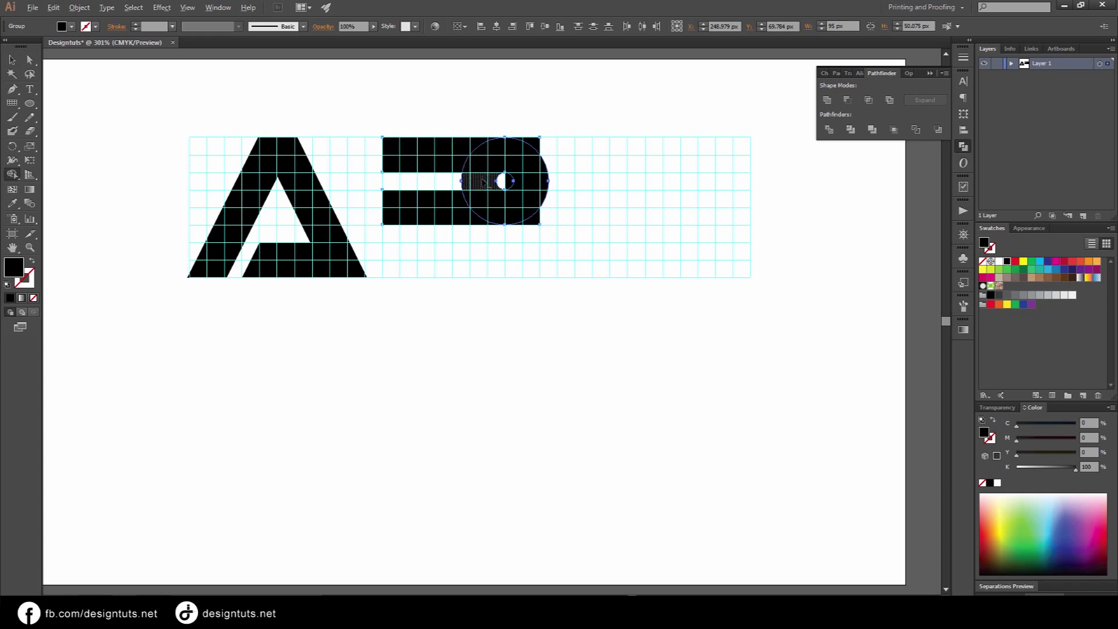
{"action": "left_click_drag", "start_coordinate": [521, 163], "coordinate": [530, 210]}
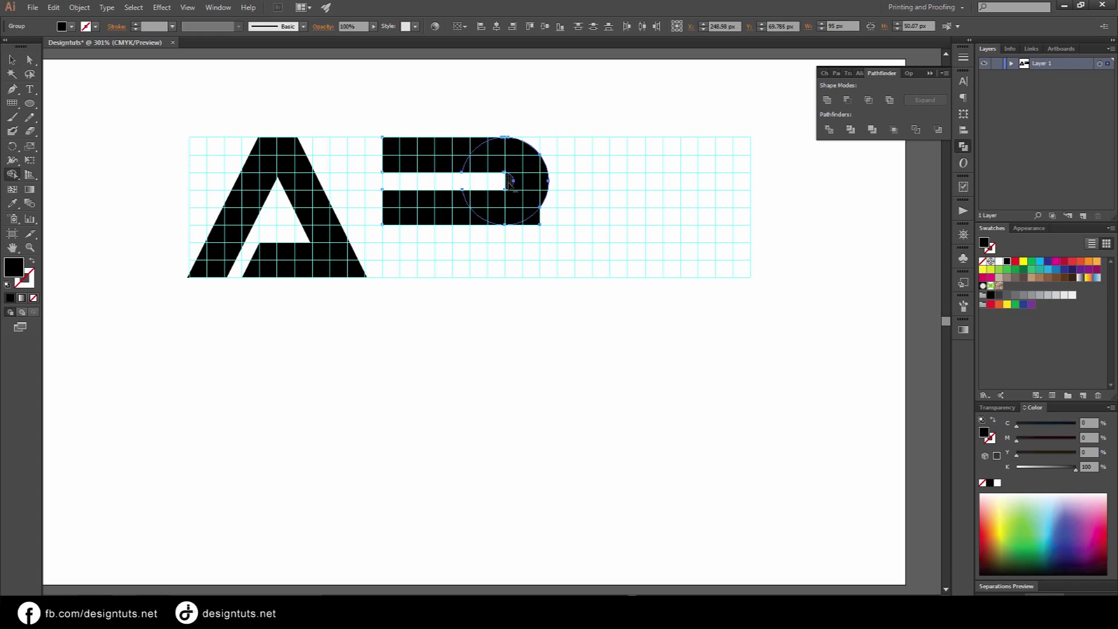
{"action": "left_click", "coordinate": [535, 222], "text": "alt"}
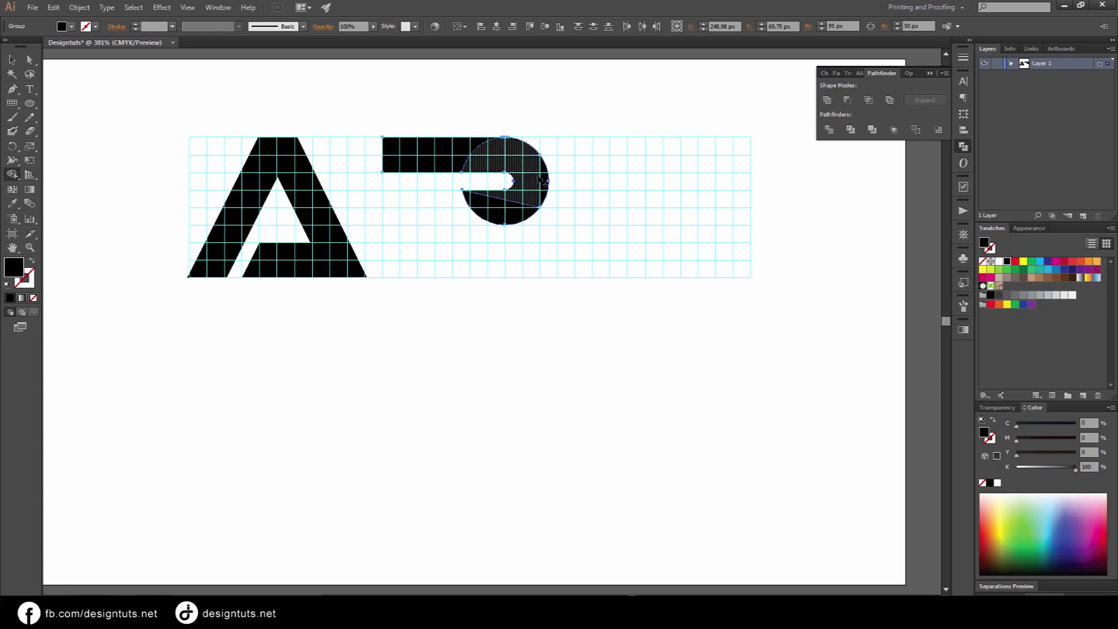
{"action": "key", "text": "ctrl+z"}
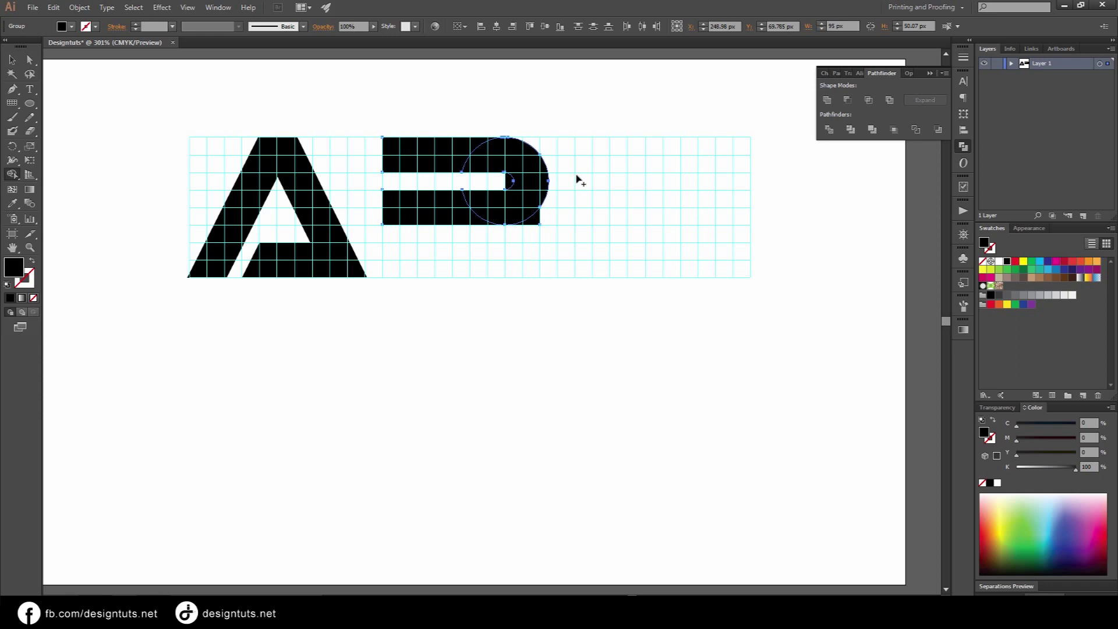
{"action": "key", "text": "ctrl+z"}
{"action": "key", "text": "ctrl+z"}
{"action": "key", "text": "ctrl+z"}
Remove the square outer corners and slot piece with Shape Builder, then Unite into one path.
{"action": "left_click_drag", "start_coordinate": [581, 106], "coordinate": [468, 241]}
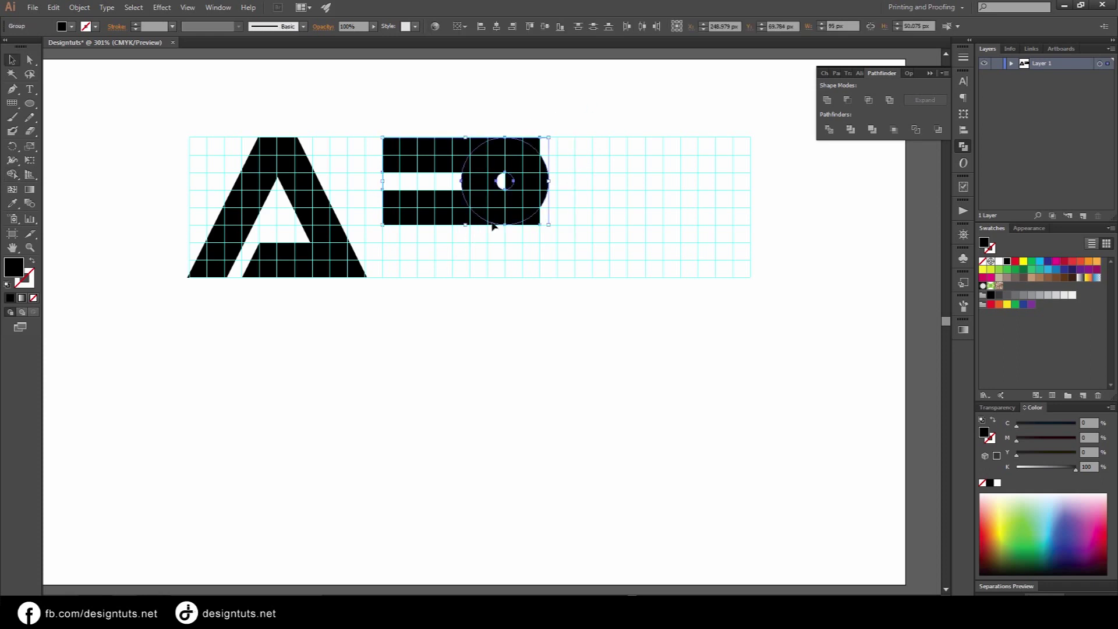
{"action": "left_click", "coordinate": [964, 130]}
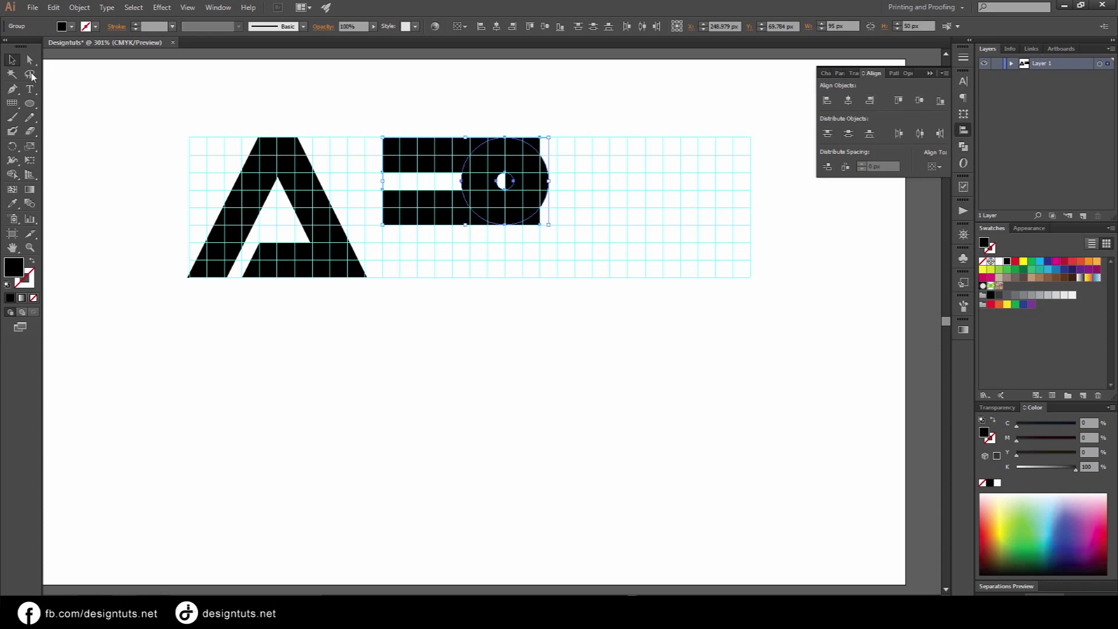
{"action": "left_click", "coordinate": [12, 175]}
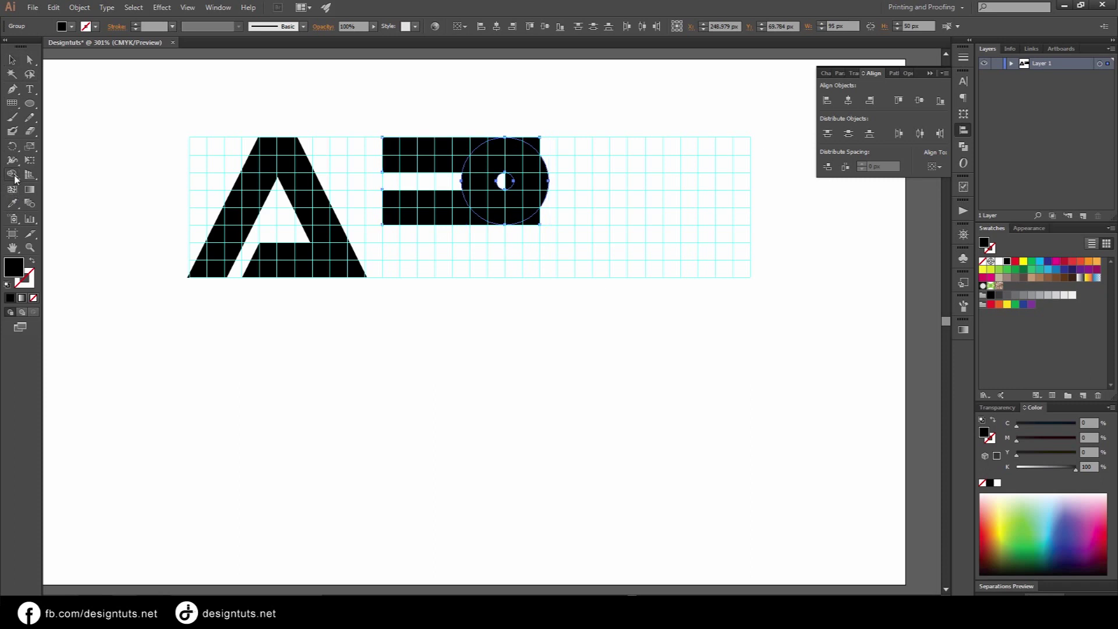
{"action": "left_click", "coordinate": [534, 220], "text": "alt"}
{"action": "left_click", "coordinate": [538, 145], "text": "alt"}
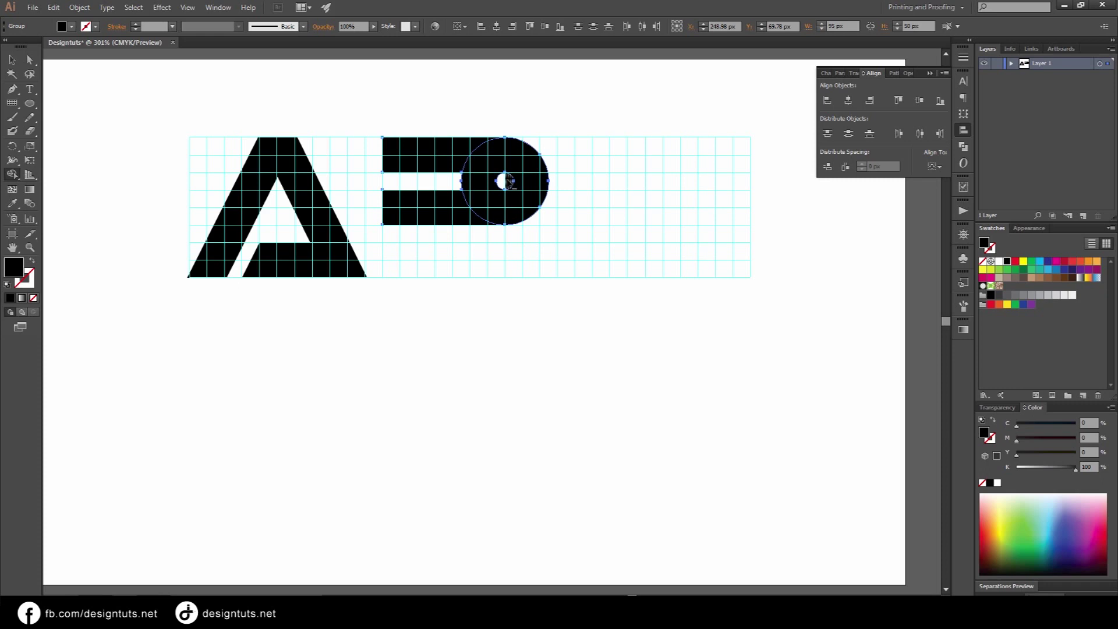
{"action": "left_click", "coordinate": [483, 182], "text": "alt"}
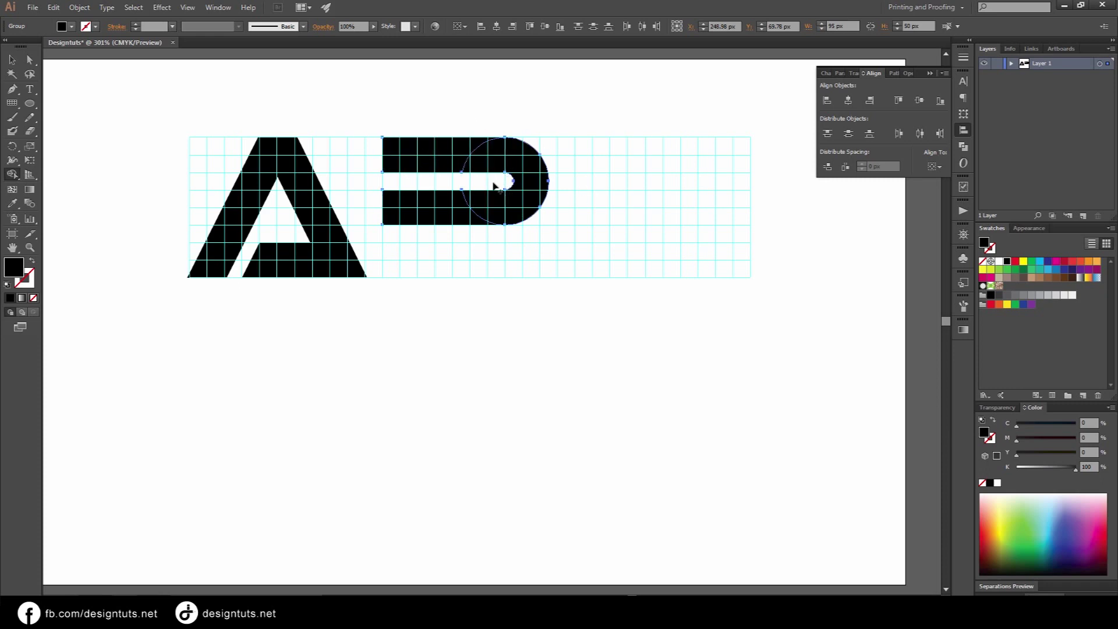
{"action": "left_click", "coordinate": [963, 146]}
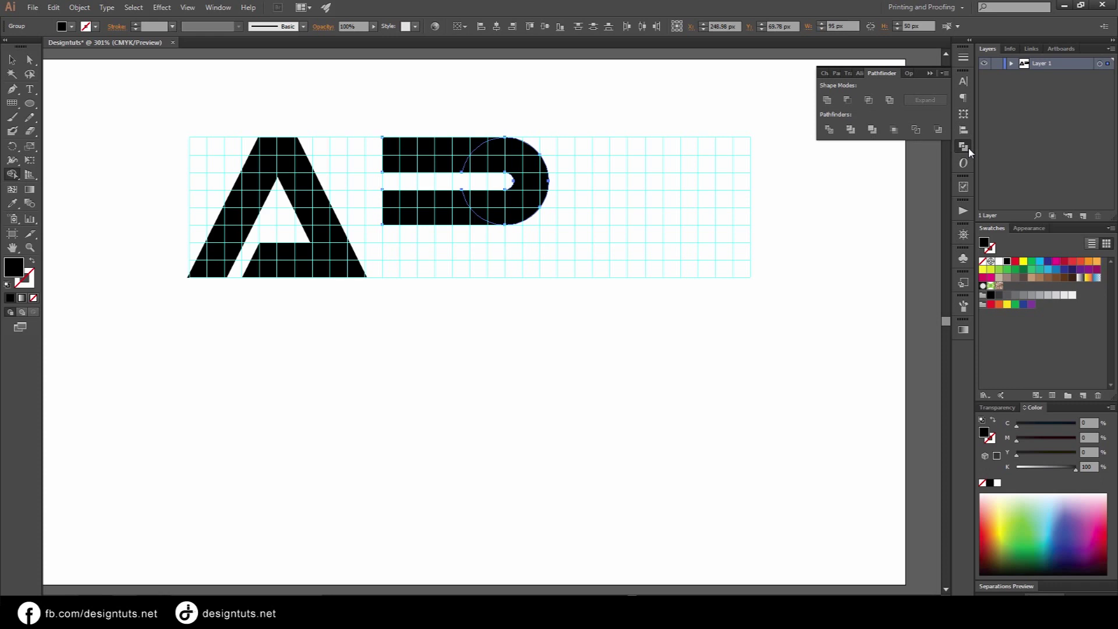
{"action": "left_click", "coordinate": [827, 100]}
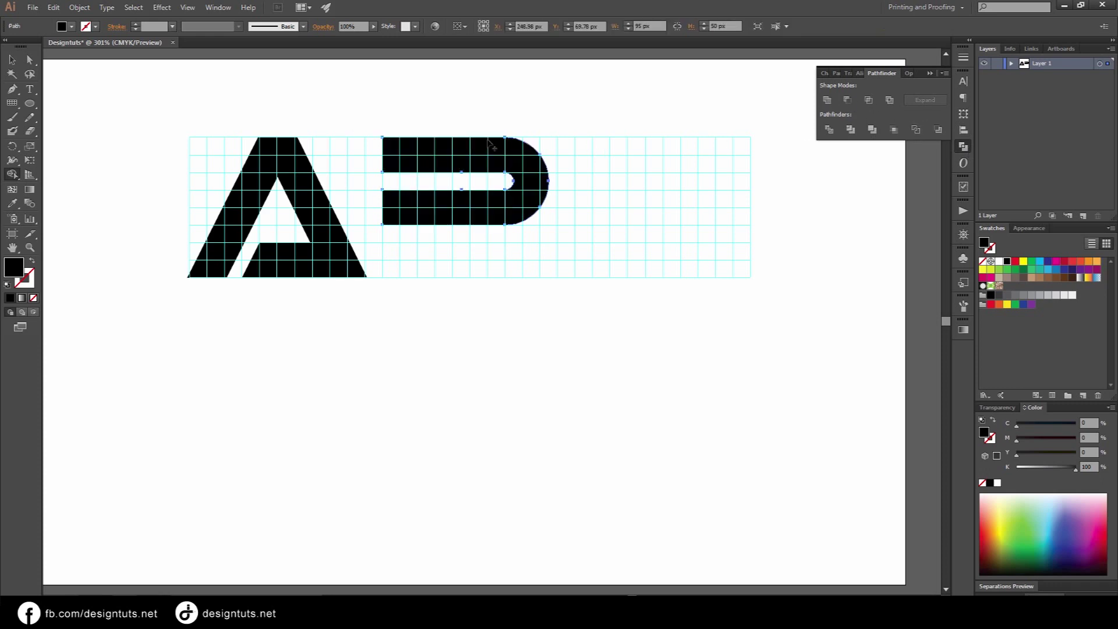
{"action": "left_click", "coordinate": [12, 59]}
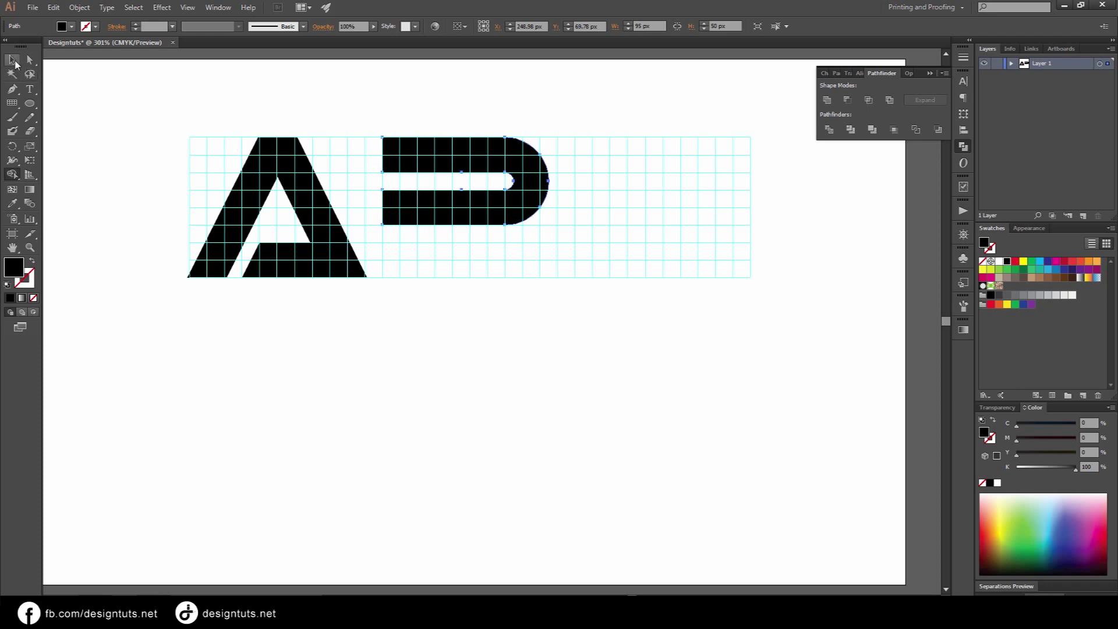
Shift the merged B half about 16 px left.
{"action": "left_click", "coordinate": [626, 141]}
{"action": "left_click", "coordinate": [525, 185]}
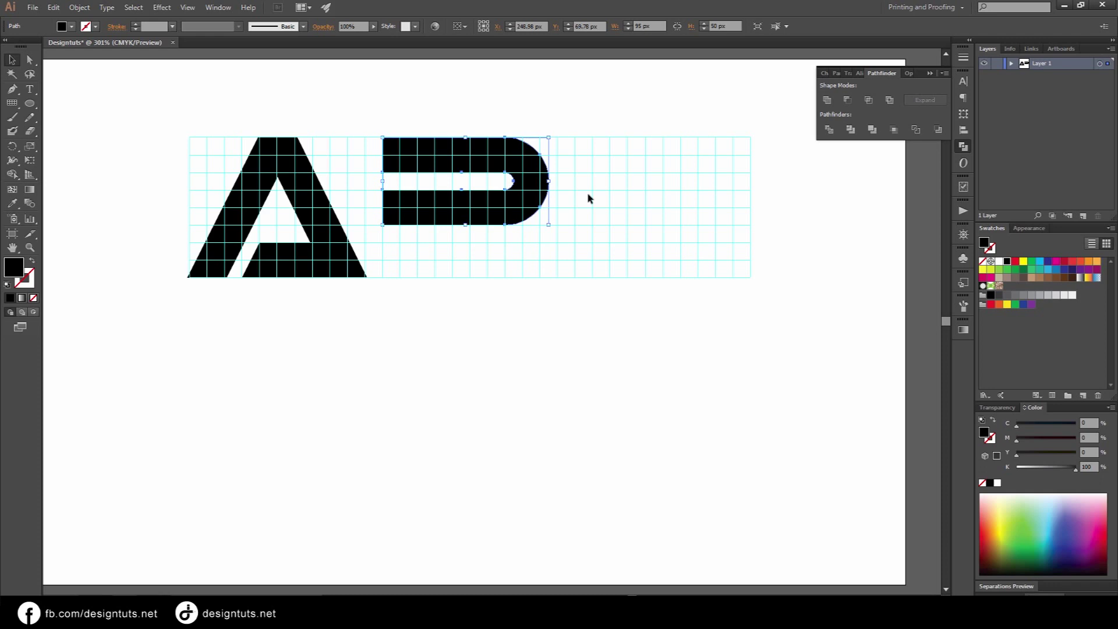
{"action": "left_click", "coordinate": [606, 193]}
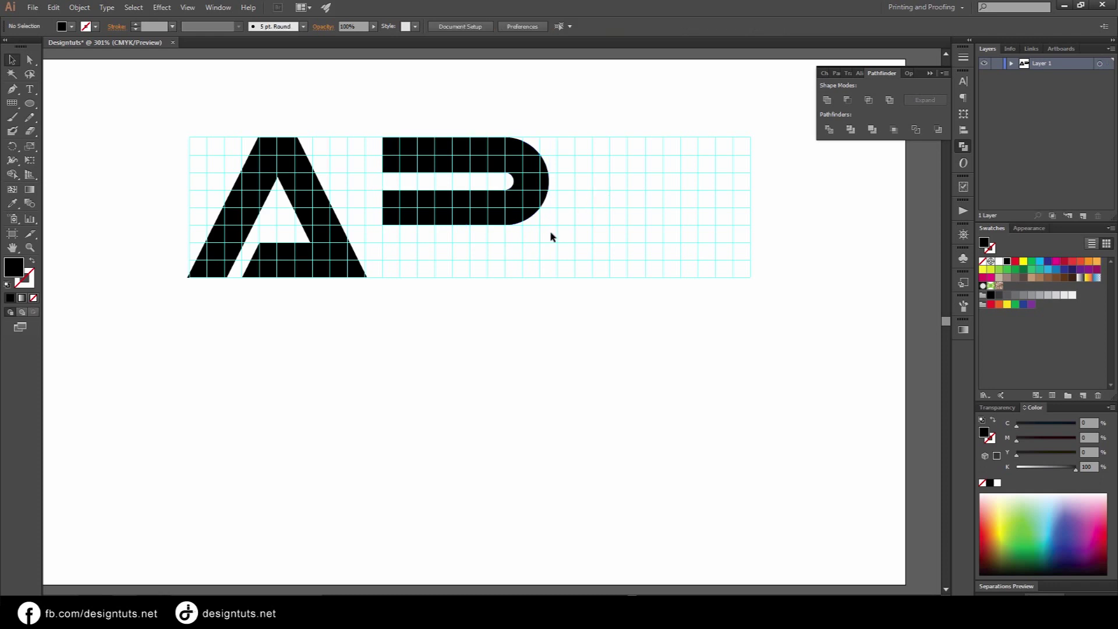
{"action": "left_click", "coordinate": [546, 201]}
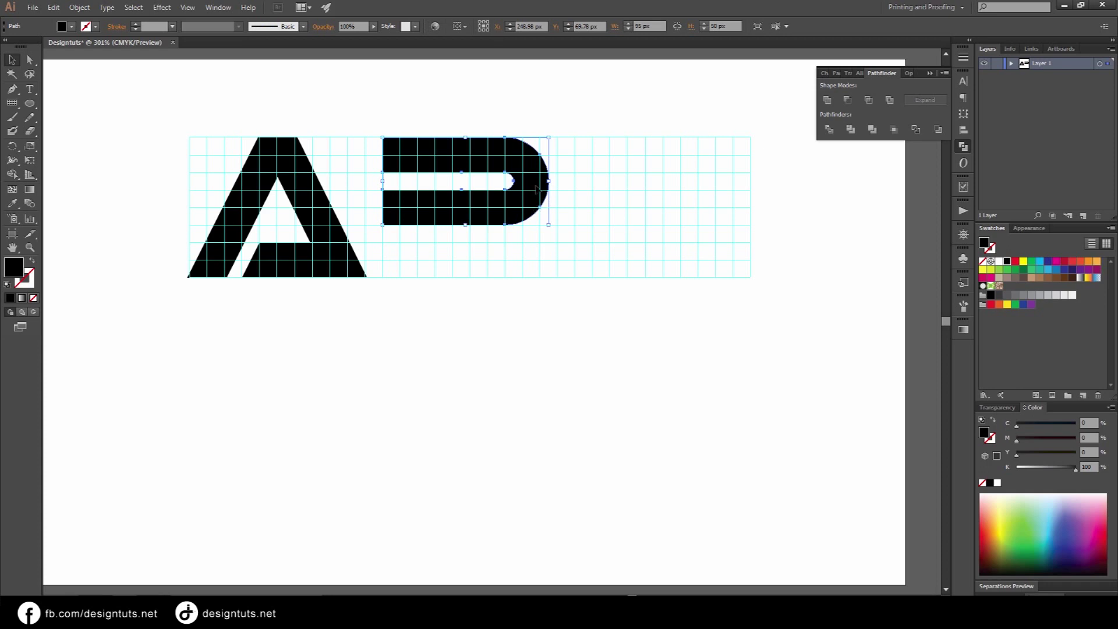
{"action": "left_click_drag", "start_coordinate": [538, 188], "coordinate": [528, 189]}
{"action": "left_click_drag", "start_coordinate": [528, 190], "coordinate": [529, 189]}
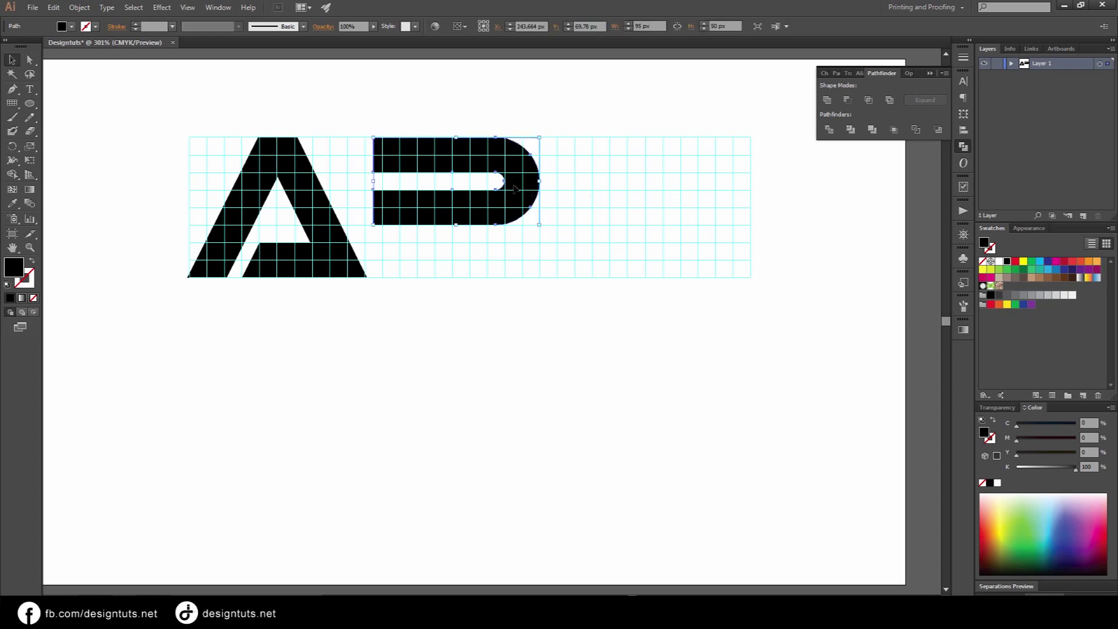
Duplicate the top half downward and unite both halves into one B shape.
{"action": "left_click_drag", "start_coordinate": [541, 191], "coordinate": [534, 244]}
{"action": "left_click_drag", "start_coordinate": [532, 233], "coordinate": [531, 230]}
{"action": "left_click_drag", "start_coordinate": [531, 230], "coordinate": [532, 230]}
{"action": "left_click", "coordinate": [583, 233]}
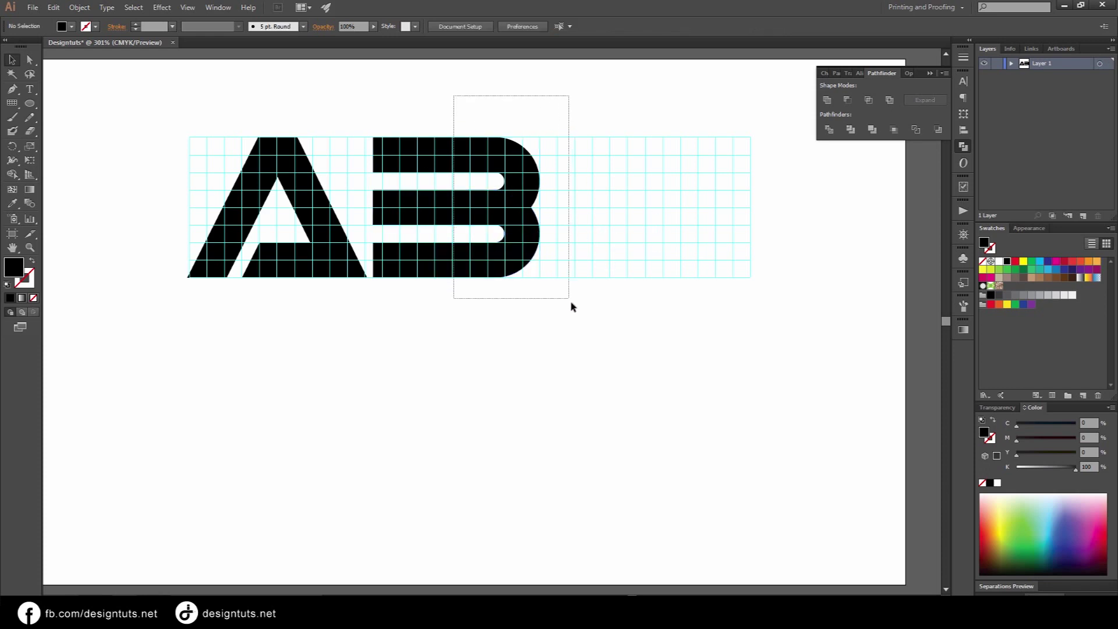
{"action": "left_click_drag", "start_coordinate": [569, 301], "coordinate": [566, 312]}
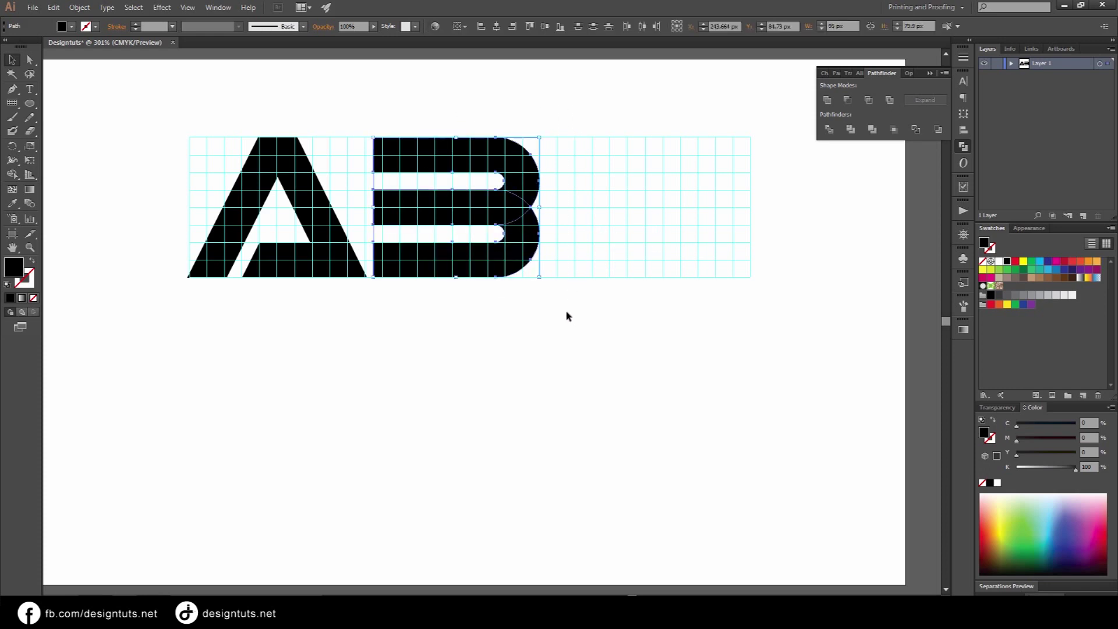
{"action": "left_click", "coordinate": [827, 100]}
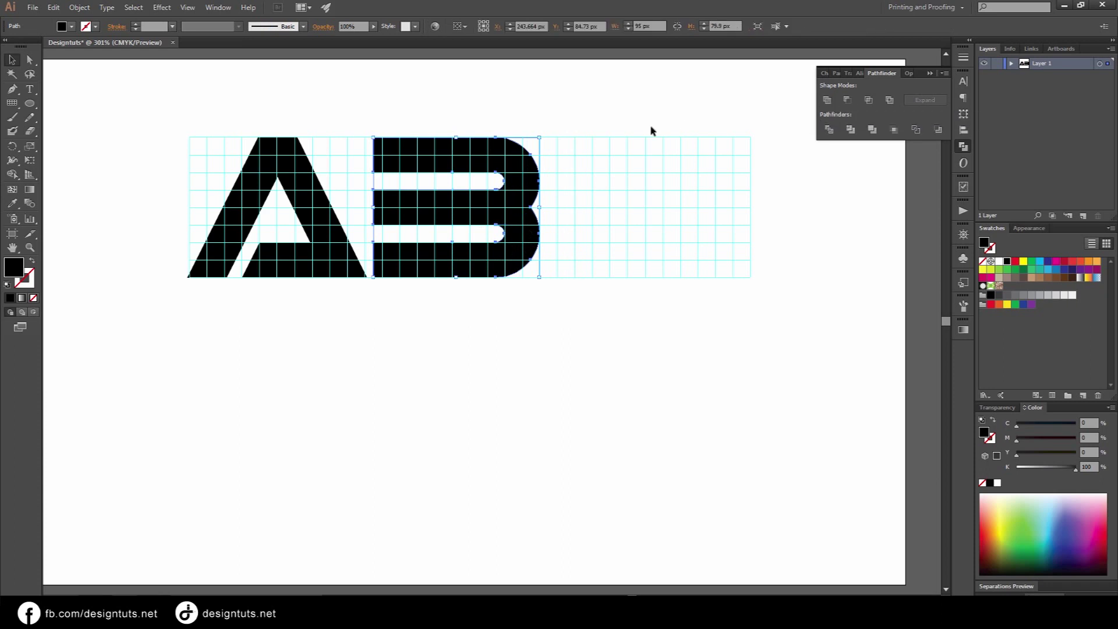
Position the B to the right, clear of the A.
{"action": "left_click_drag", "start_coordinate": [530, 204], "coordinate": [504, 202]}
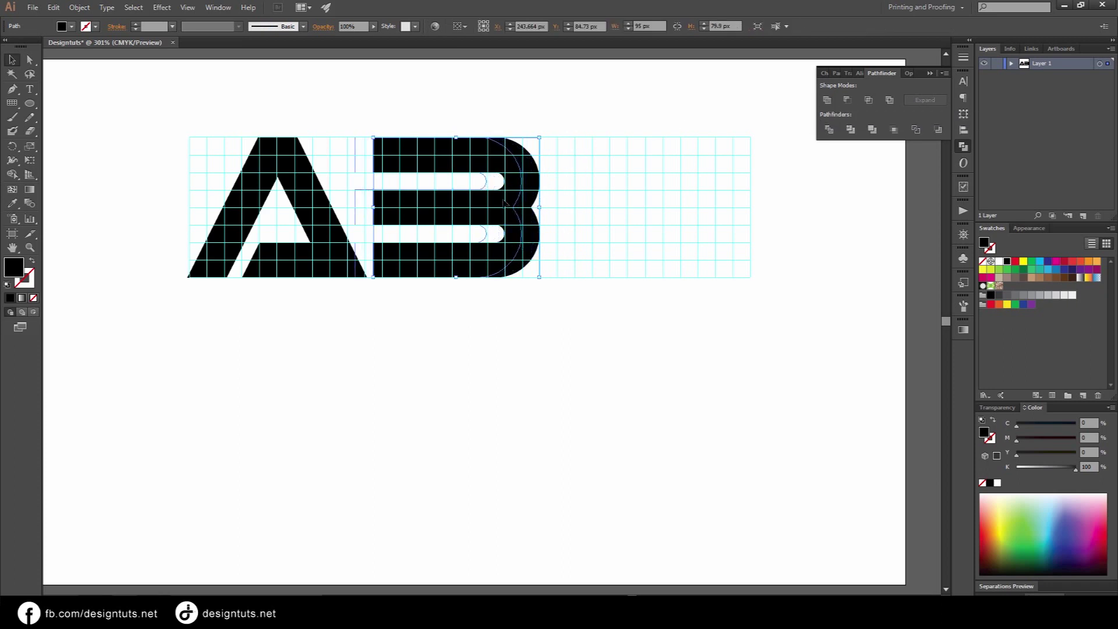
{"action": "left_click_drag", "start_coordinate": [504, 202], "coordinate": [492, 188]}
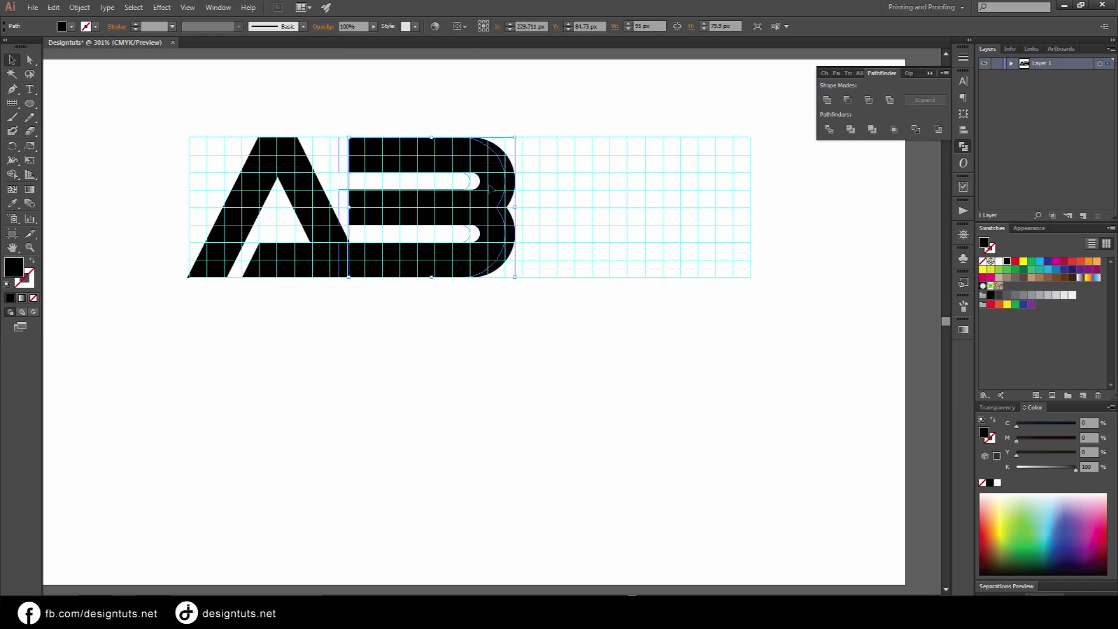
{"action": "left_click_drag", "start_coordinate": [462, 174], "coordinate": [350, 145]}
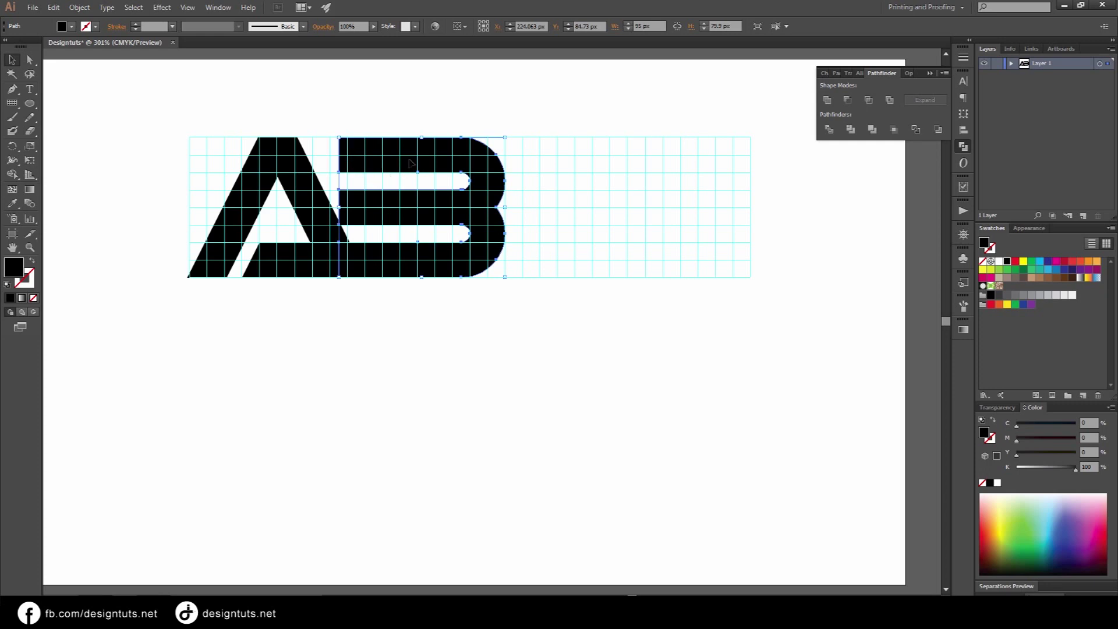
{"action": "left_click_drag", "start_coordinate": [409, 163], "coordinate": [523, 164]}
{"action": "left_click", "coordinate": [422, 133]}
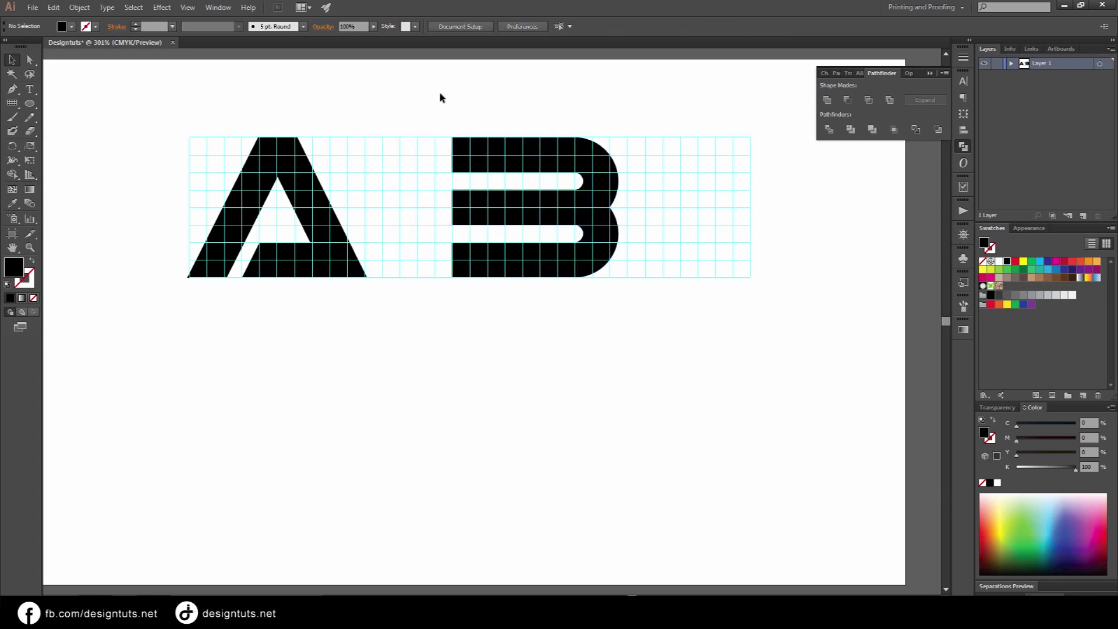
Drag the B's left-edge anchors left to widen it to about 125 px.
{"action": "left_click", "coordinate": [30, 60]}
{"action": "left_click_drag", "start_coordinate": [404, 107], "coordinate": [465, 325]}
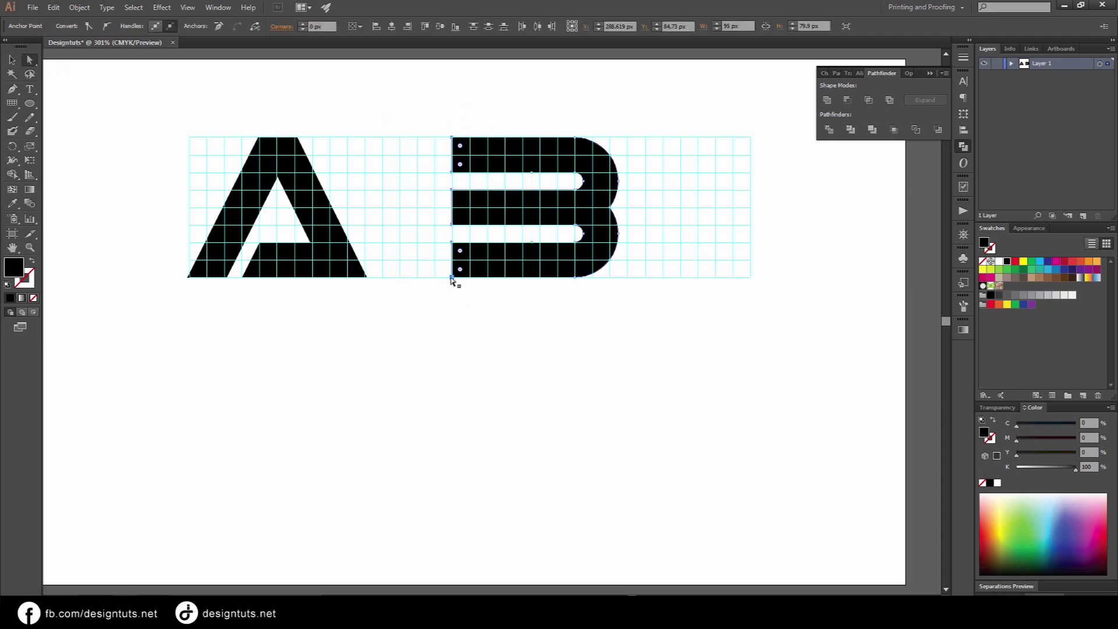
{"action": "mouse_move", "coordinate": [452, 277]}
{"action": "left_mouse_down"}
{"action": "mouse_move", "coordinate": [357, 281]}
{"action": "mouse_move", "coordinate": [386, 282]}
{"action": "left_mouse_up"}
{"action": "left_click_drag", "start_coordinate": [386, 282], "coordinate": [400, 281]}
Slide the B left to overlap the A, then select the A.
{"action": "left_click", "coordinate": [12, 60]}
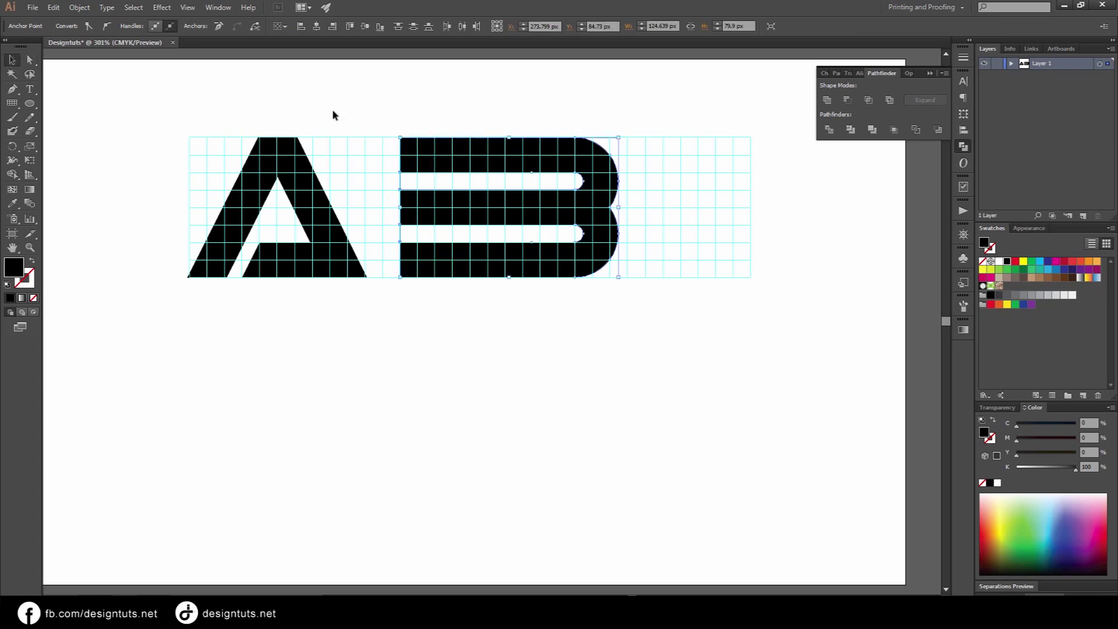
{"action": "left_click_drag", "start_coordinate": [548, 211], "coordinate": [412, 209]}
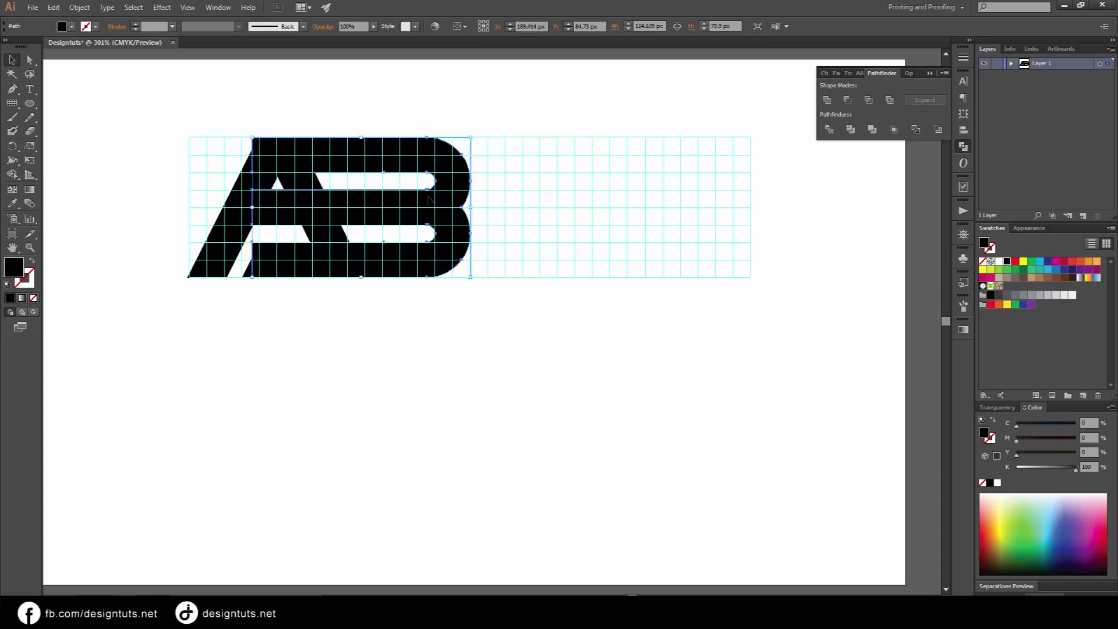
{"action": "left_click", "coordinate": [552, 254]}
{"action": "left_click", "coordinate": [332, 236]}
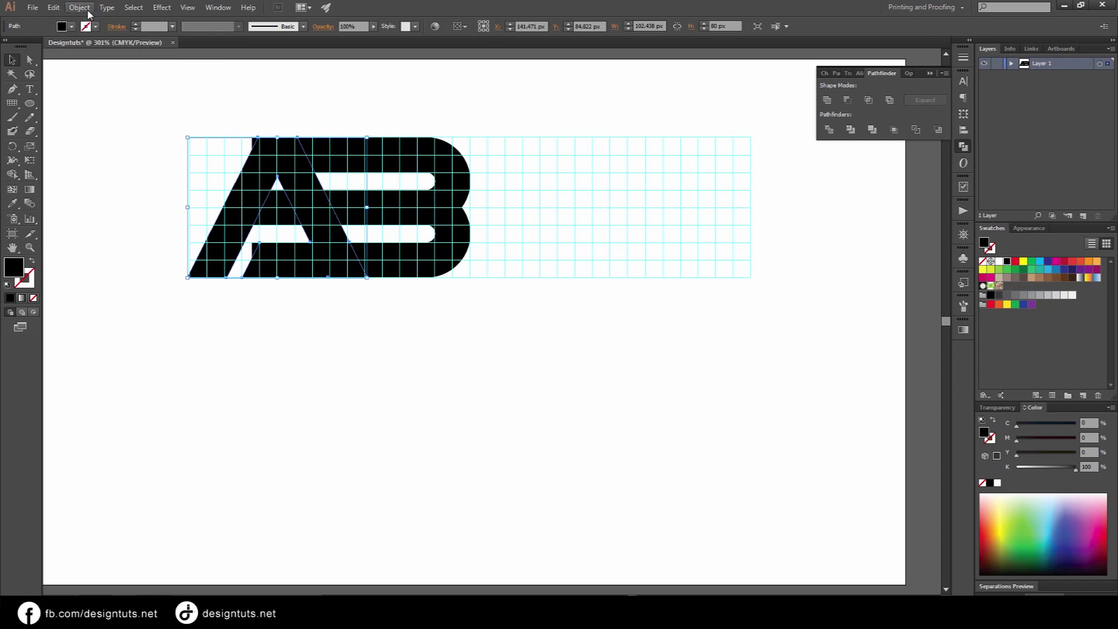
Fill the A with green and bring it in front of the B.
{"action": "left_click", "coordinate": [998, 269]}
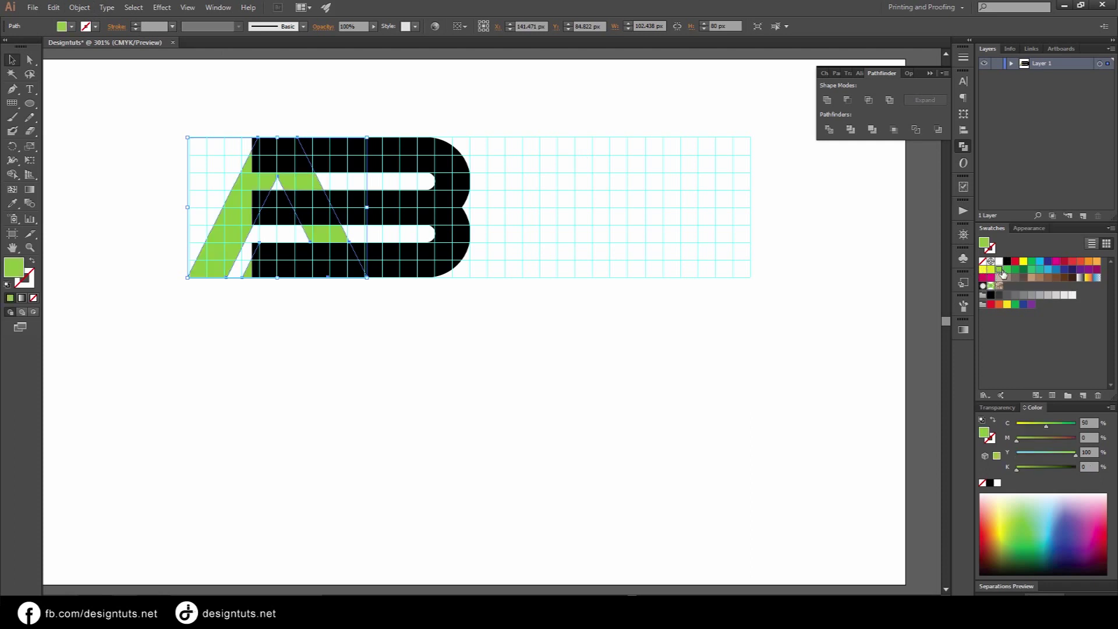
{"action": "right_click", "coordinate": [291, 181]}
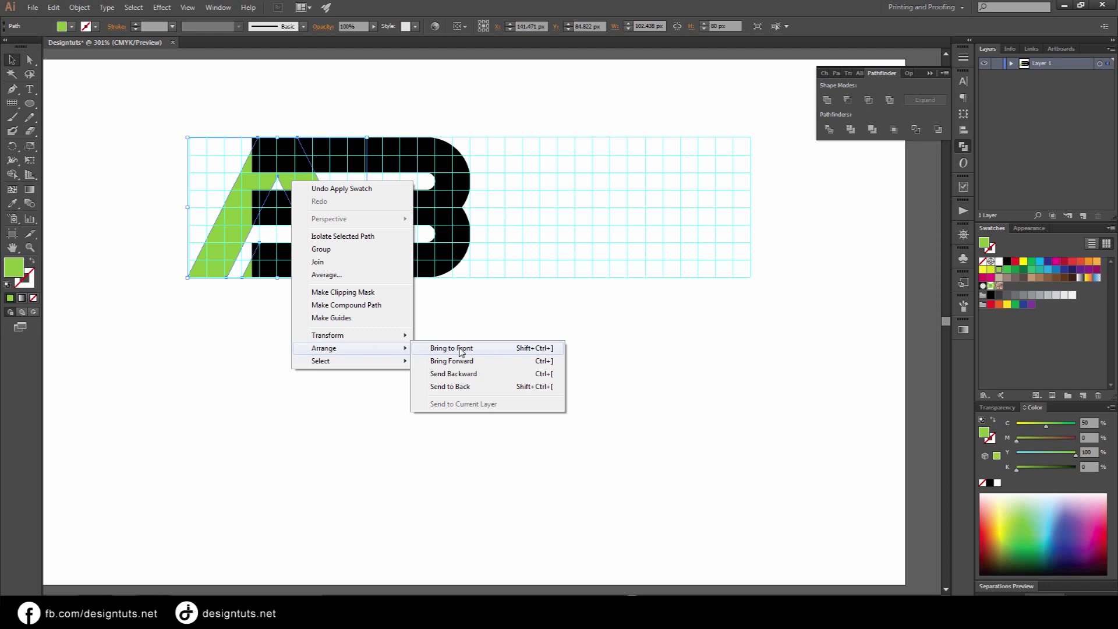
{"action": "mouse_move", "coordinate": [323, 348]}
{"action": "left_click", "coordinate": [463, 351]}
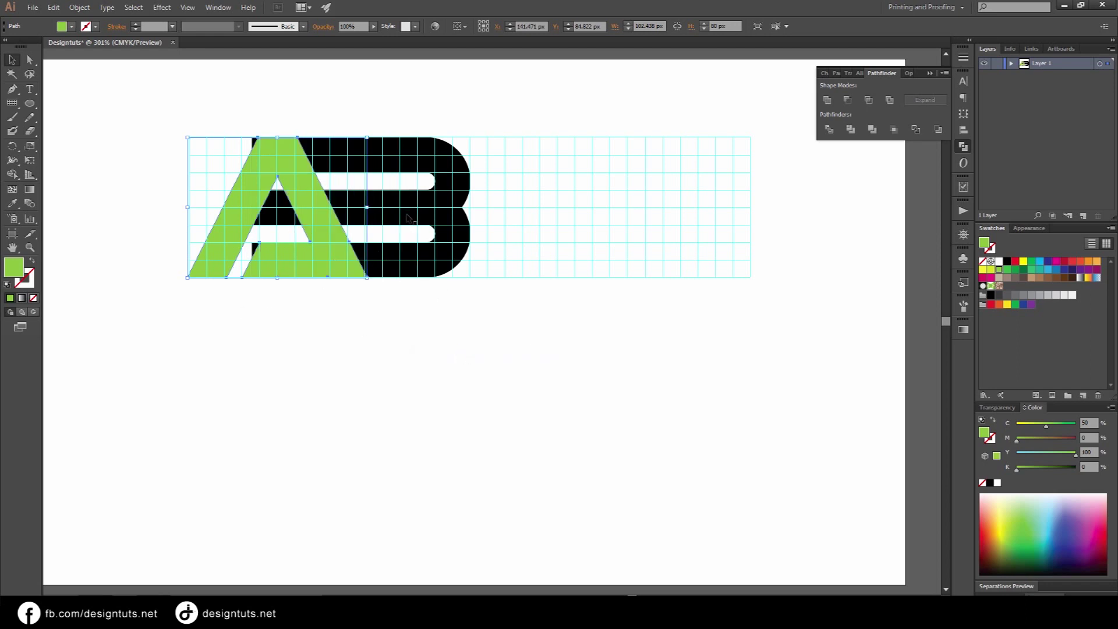
Add a 10 px Offset Path around the A and add the B to the selection.
{"action": "left_click", "coordinate": [78, 7]}
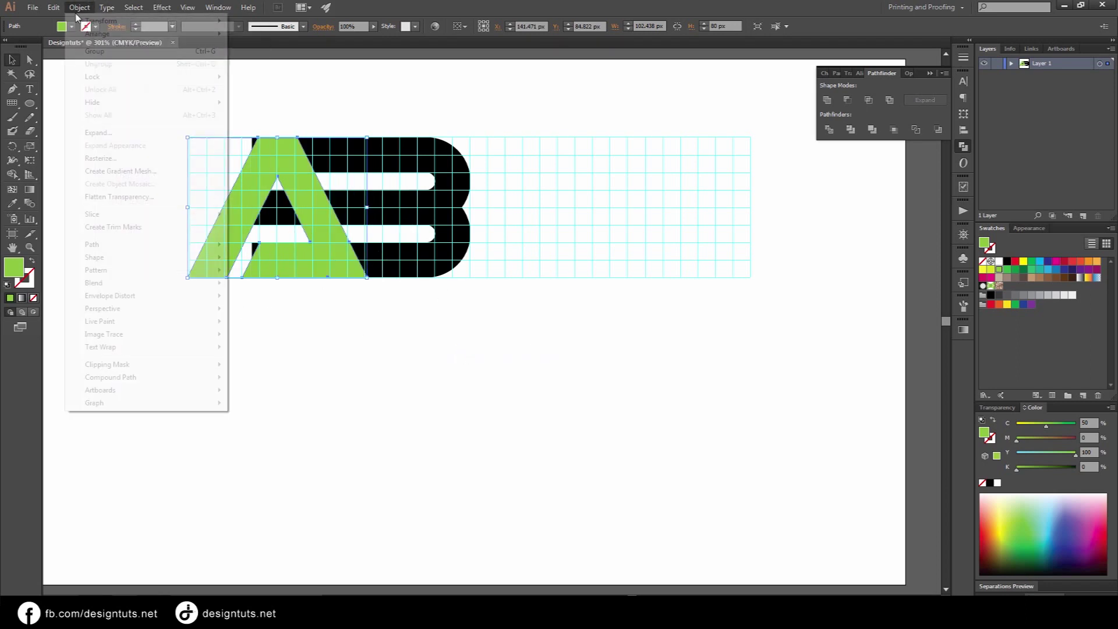
{"action": "mouse_move", "coordinate": [92, 244]}
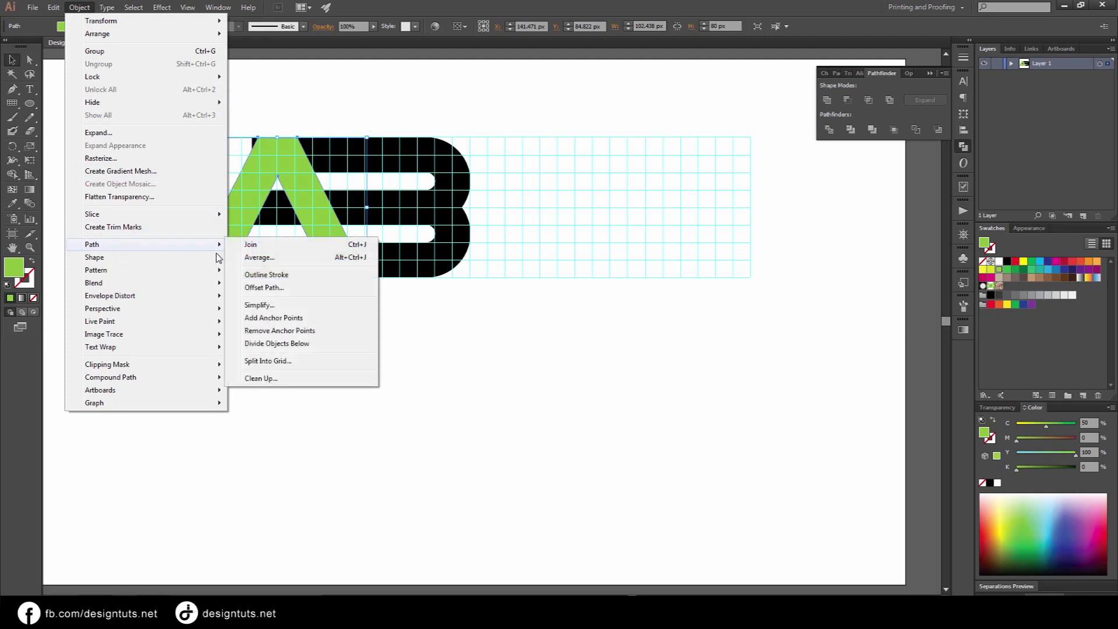
{"action": "left_click", "coordinate": [314, 289]}
{"action": "left_click", "coordinate": [35, 100]}
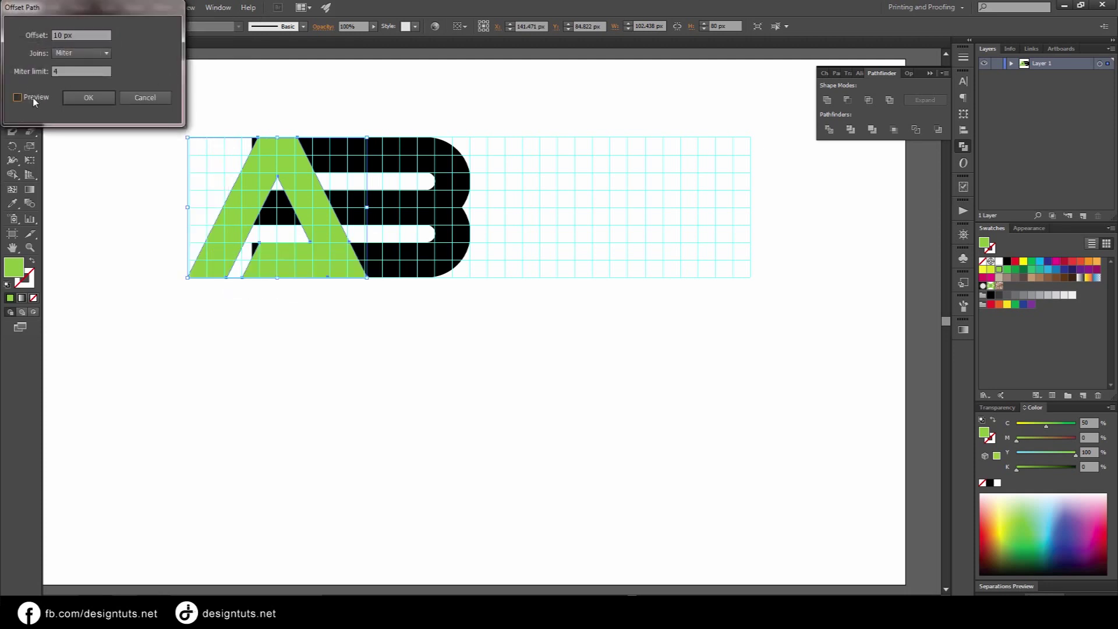
{"action": "left_click", "coordinate": [87, 35]}
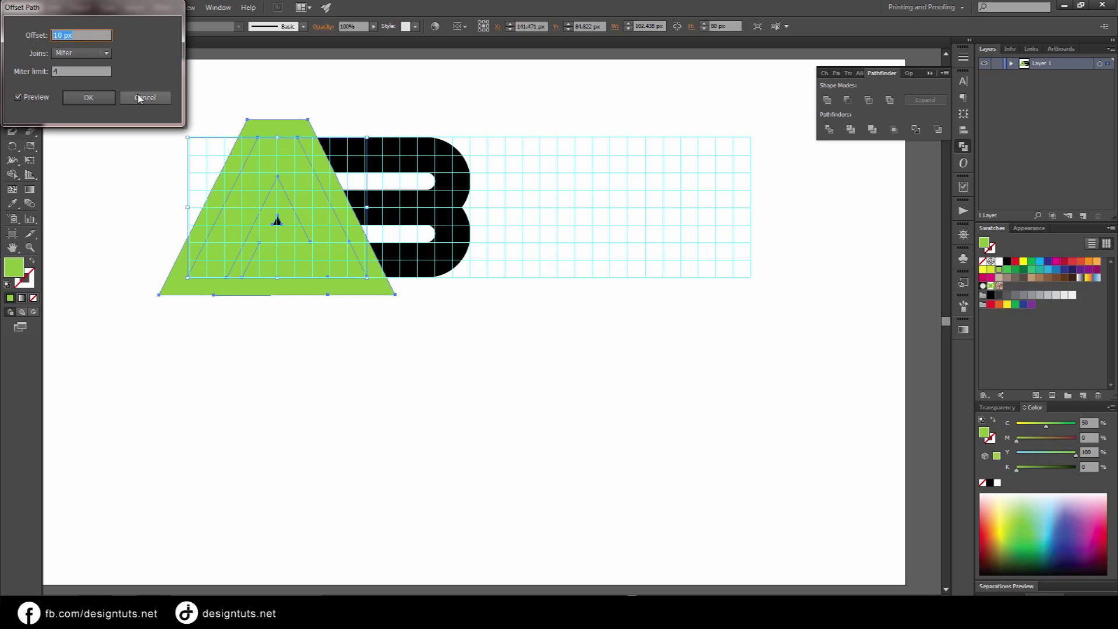
{"action": "left_click", "coordinate": [99, 99]}
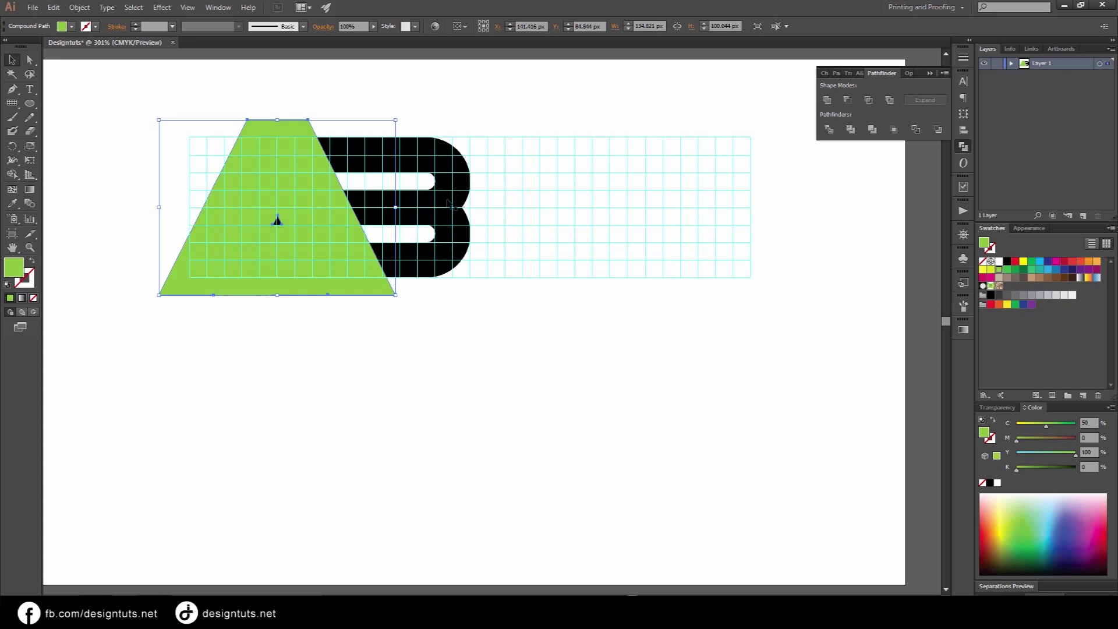
{"action": "left_click", "coordinate": [444, 188], "text": "shift"}
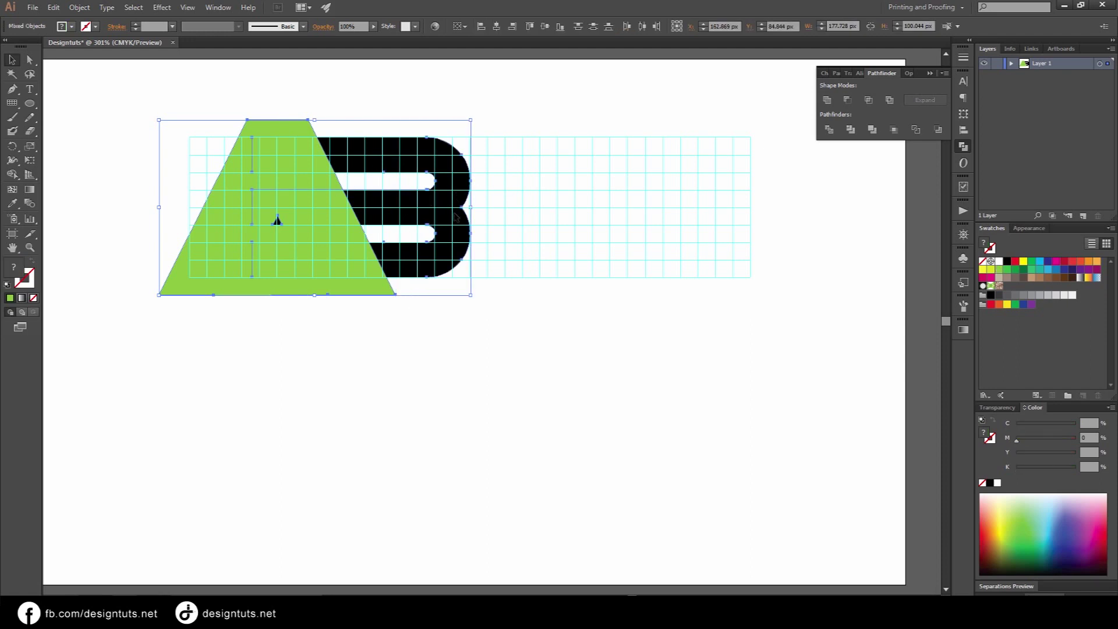
Subtract the A's offset shape from the B with Pathfinder Minus Front.
{"action": "left_click", "coordinate": [452, 316]}
{"action": "left_click_drag", "start_coordinate": [412, 312], "coordinate": [380, 263]}
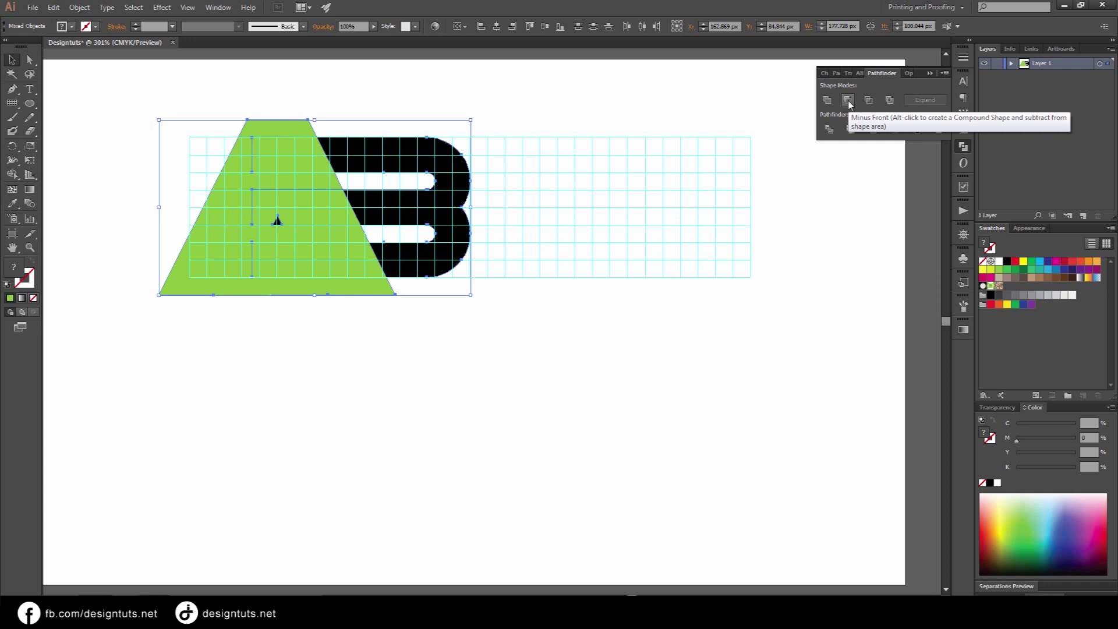
{"action": "left_click", "coordinate": [847, 100]}
{"action": "left_click", "coordinate": [279, 220]}
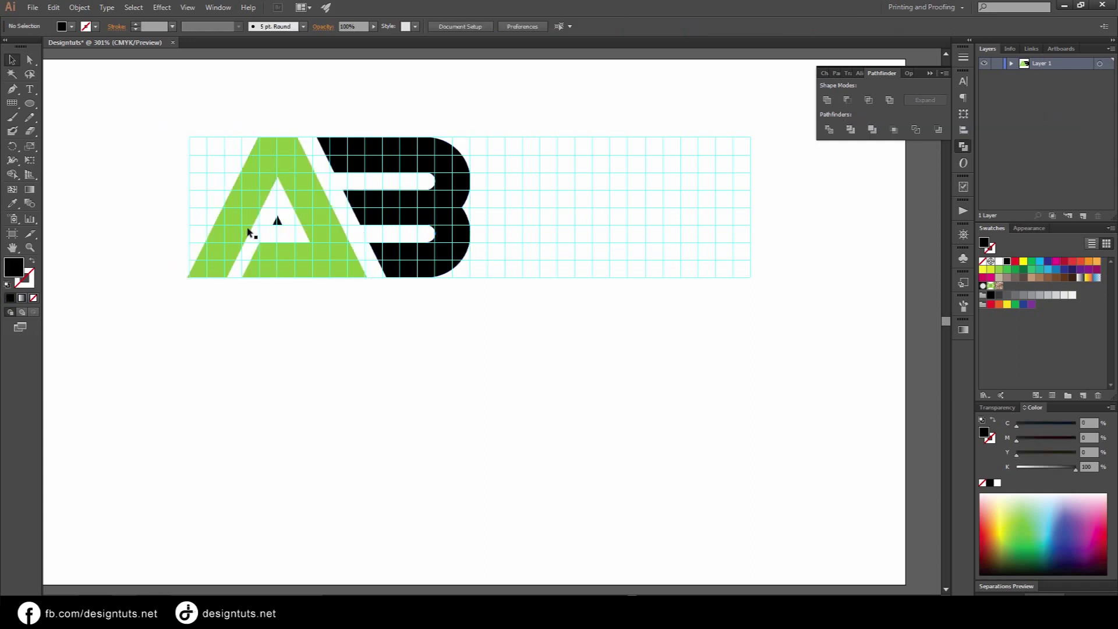
{"action": "left_click", "coordinate": [277, 224]}
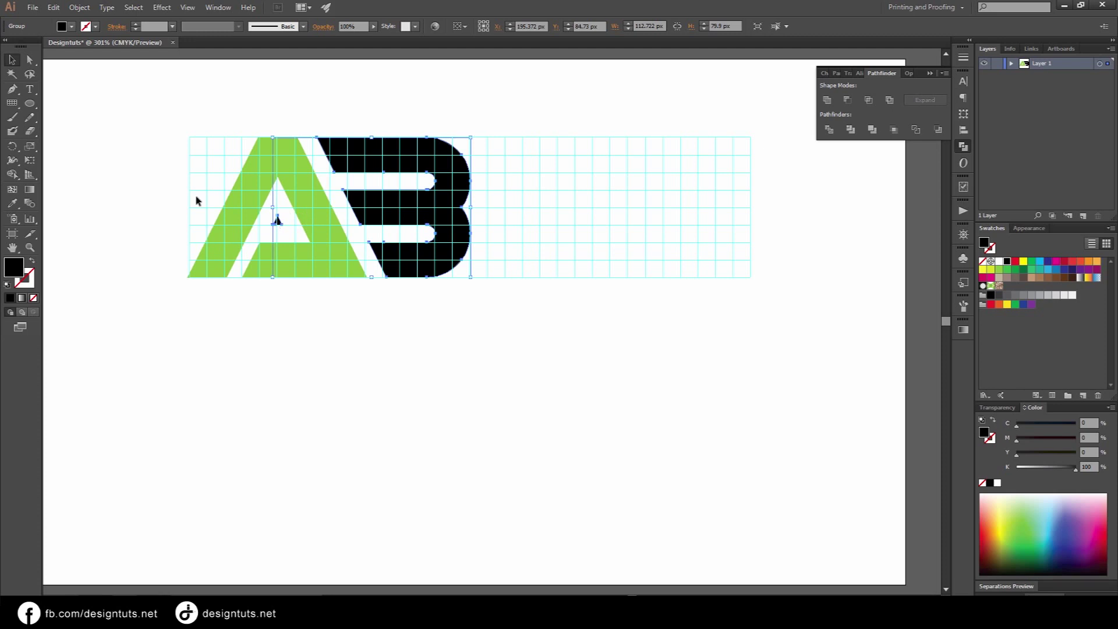
{"action": "left_click", "coordinate": [89, 150]}
{"action": "key", "text": "a"}
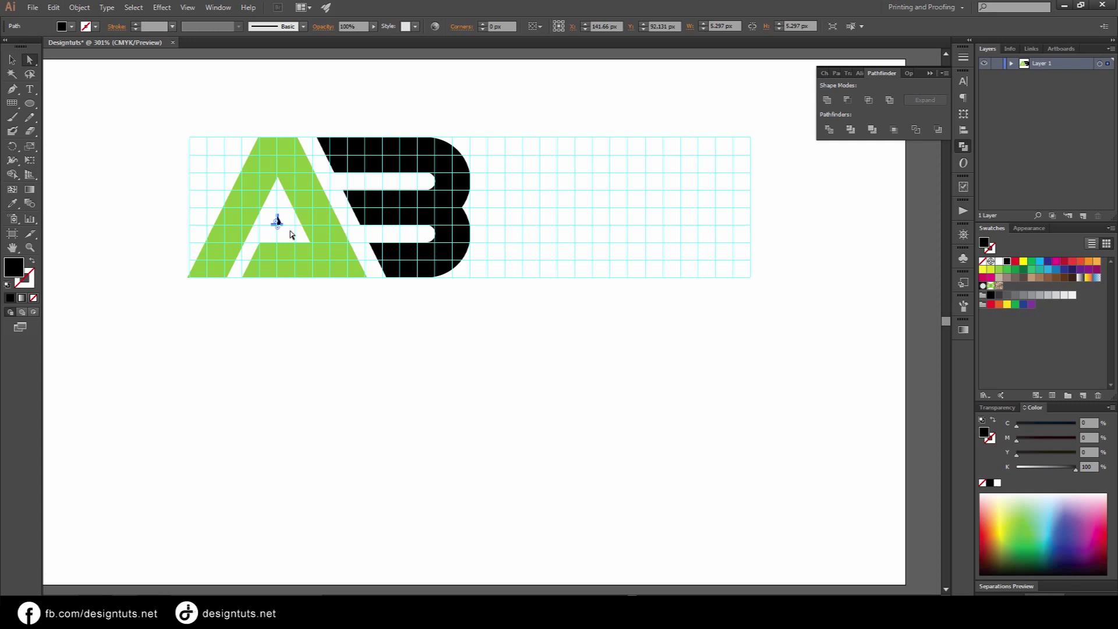
{"action": "left_click", "coordinate": [12, 59]}
Fill both letters green and select the A's two top corner points.
{"action": "left_click_drag", "start_coordinate": [487, 135], "coordinate": [209, 304]}
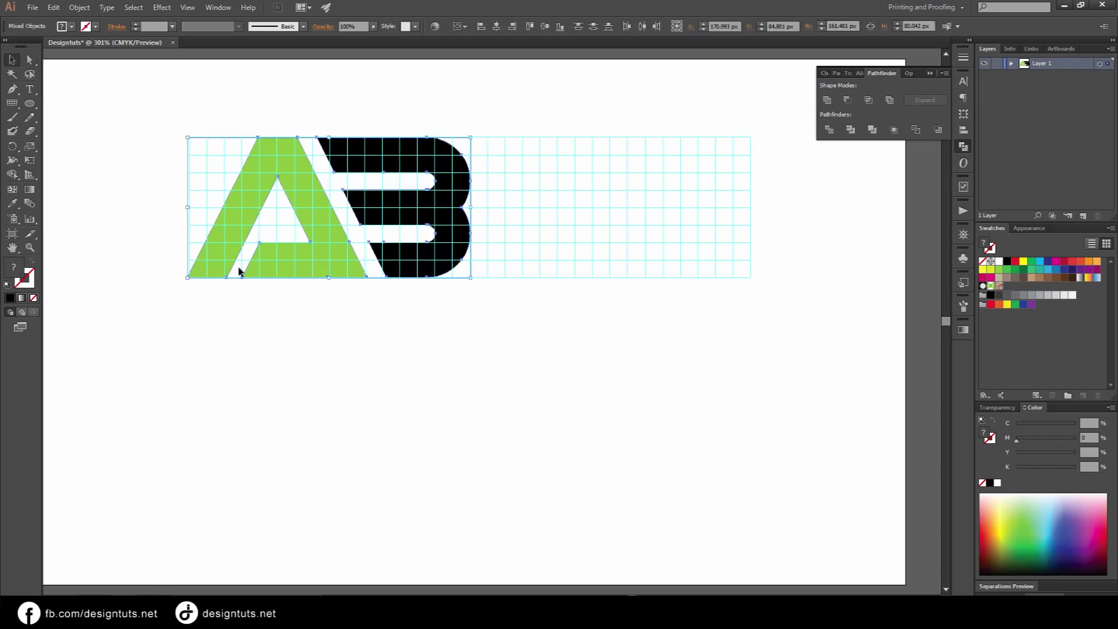
{"action": "left_click", "coordinate": [1000, 271]}
{"action": "left_click", "coordinate": [459, 276]}
{"action": "left_click", "coordinate": [431, 252]}
{"action": "left_click", "coordinate": [334, 279]}
{"action": "key", "text": "ctrl+a"}
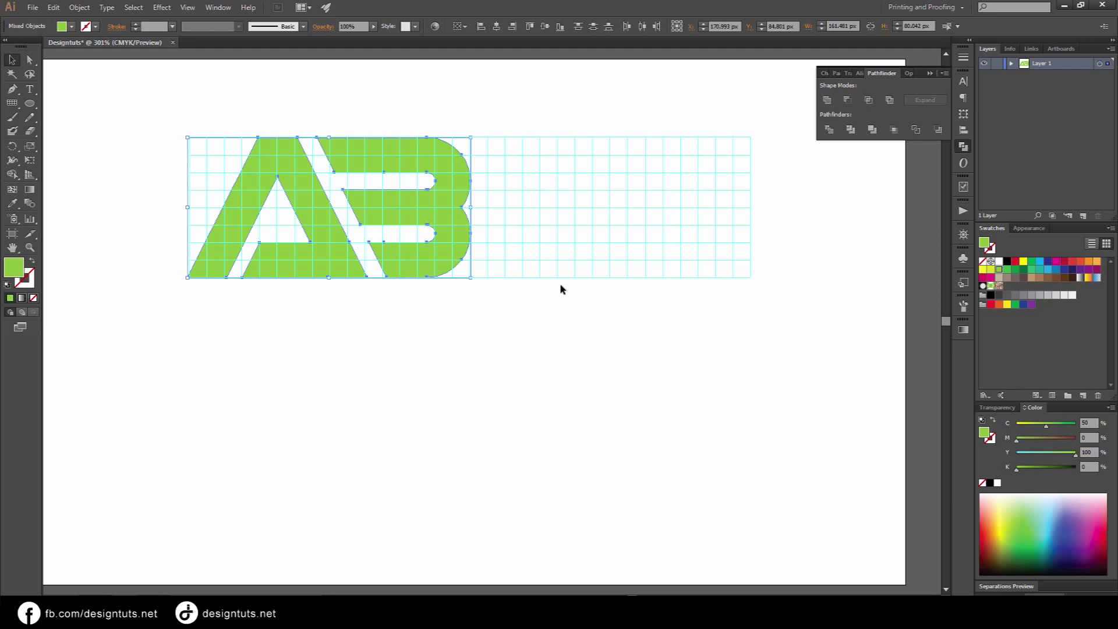
{"action": "key", "text": "a"}
{"action": "left_click_drag", "start_coordinate": [248, 125], "coordinate": [309, 142]}
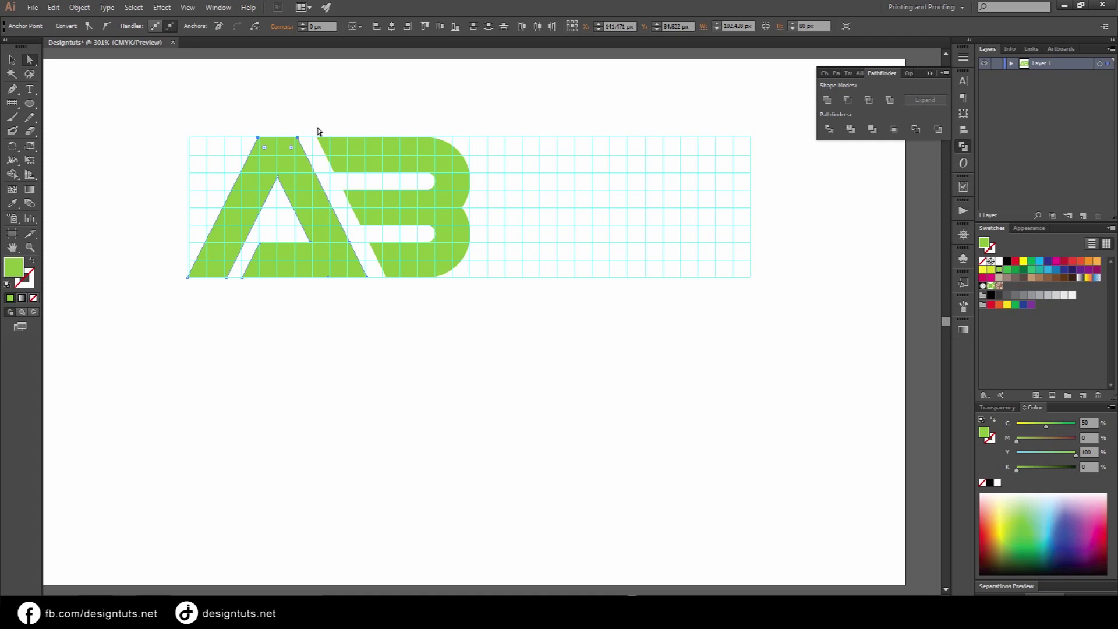
Round the A's top corners and a B corner to a 10 px radius.
{"action": "left_click_drag", "start_coordinate": [291, 147], "coordinate": [286, 153]}
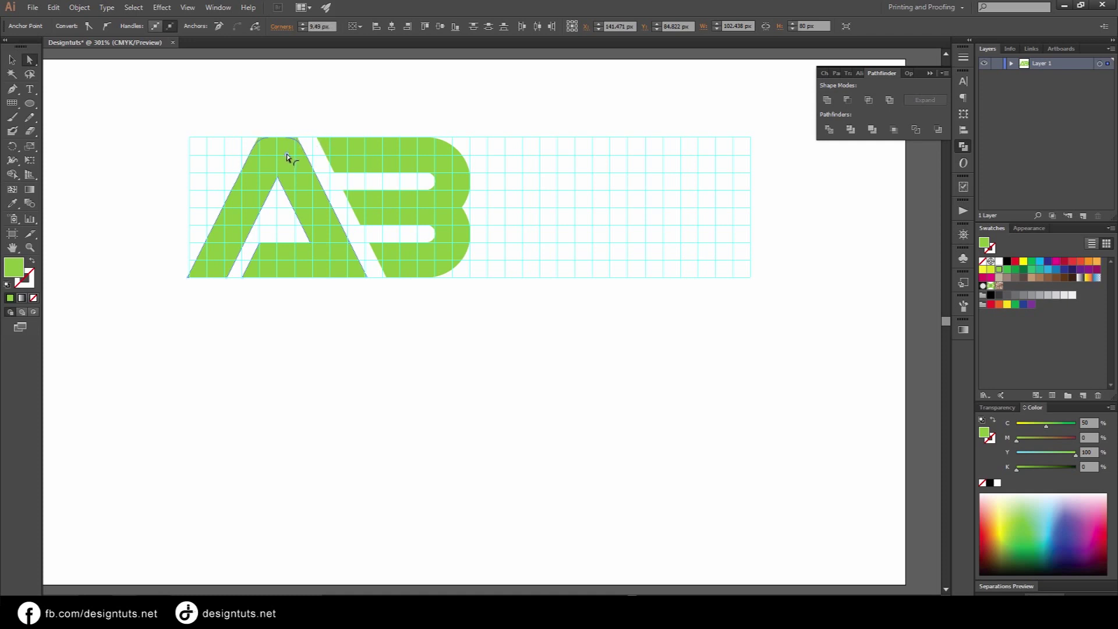
{"action": "left_click", "coordinate": [327, 27]}
{"action": "type", "text": "10"}
{"action": "key", "text": "Return"}
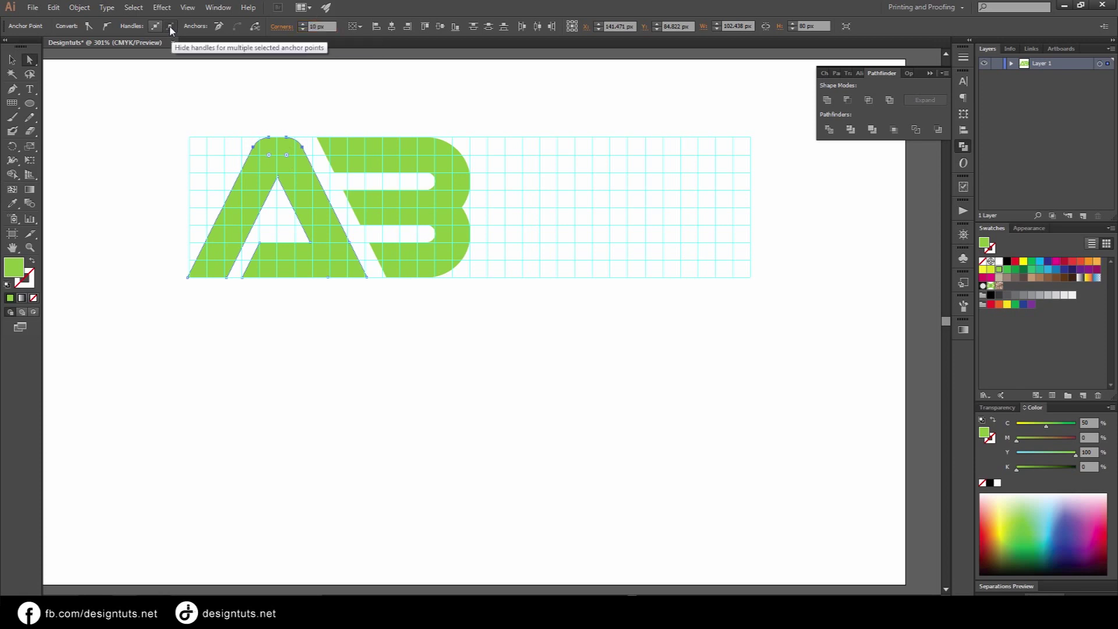
{"action": "left_click", "coordinate": [379, 108]}
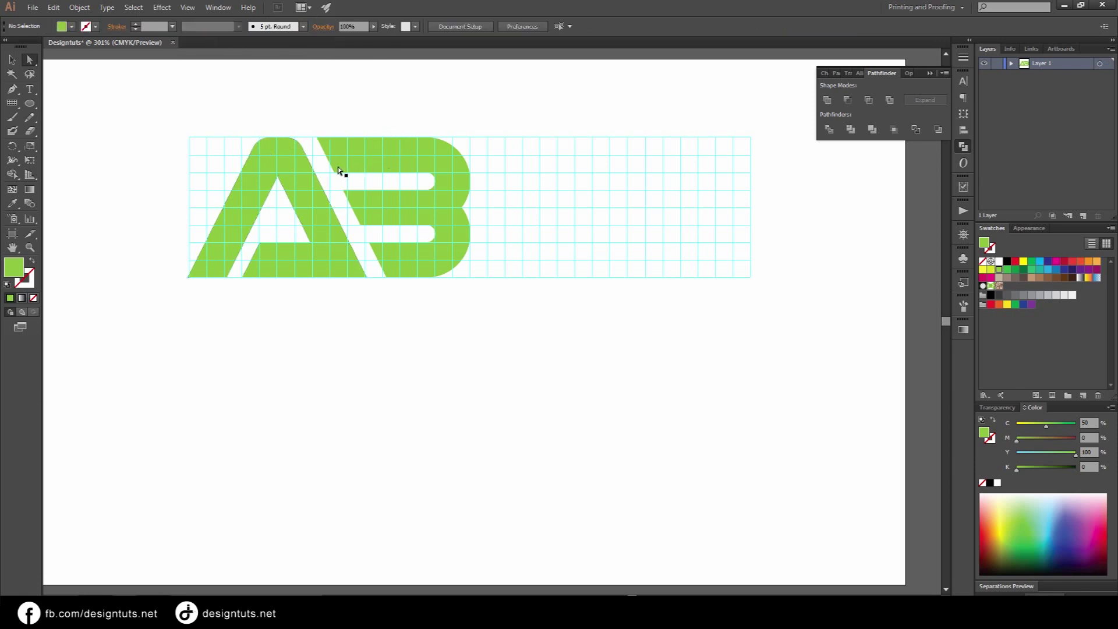
{"action": "left_click", "coordinate": [354, 180]}
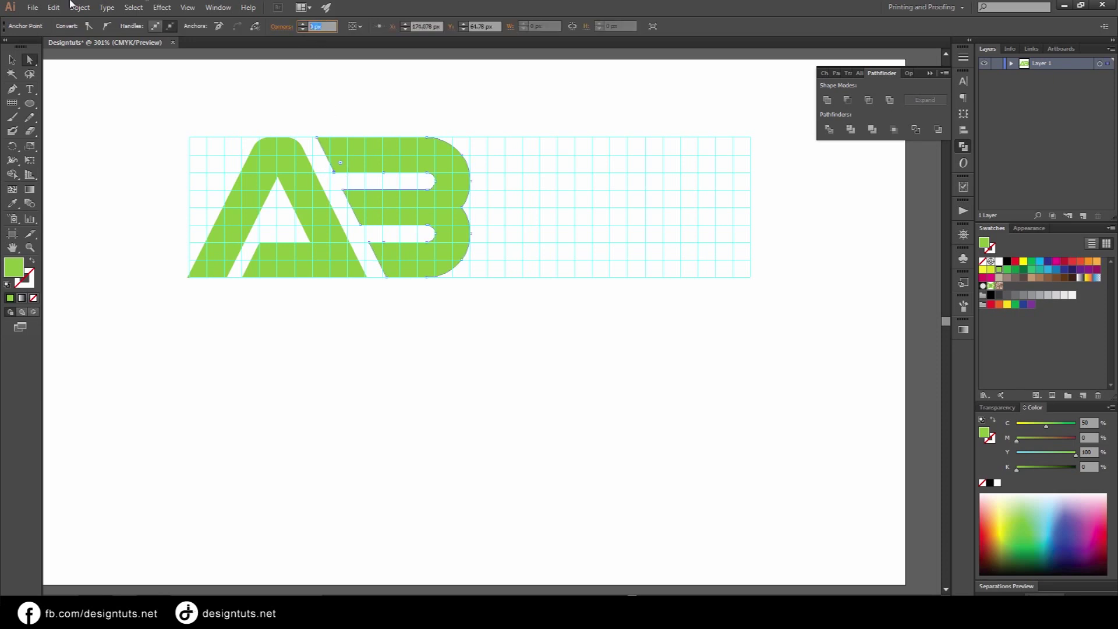
{"action": "type", "text": "0"}
{"action": "key", "text": "Return"}
Round the A's inner corner and lower-left corner to 10 px.
{"action": "mouse_move", "coordinate": [354, 221]}
{"action": "left_mouse_down"}
{"action": "mouse_move", "coordinate": [379, 241]}
{"action": "mouse_move", "coordinate": [393, 290]}
{"action": "left_mouse_up"}
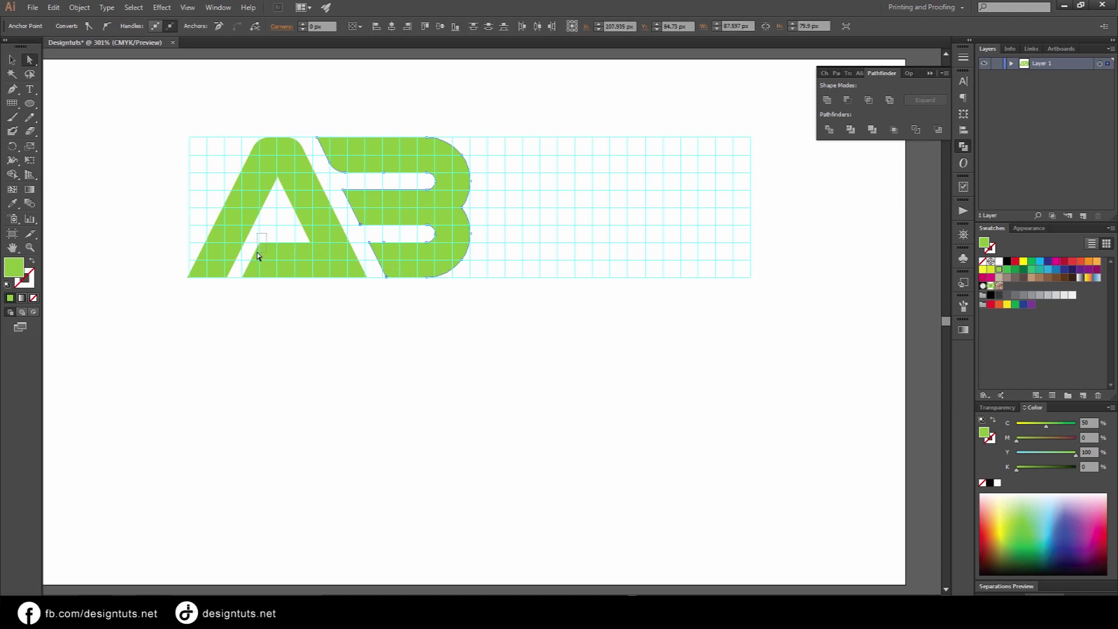
{"action": "left_click_drag", "start_coordinate": [258, 256], "coordinate": [258, 258]}
{"action": "double_click", "coordinate": [347, 27]}
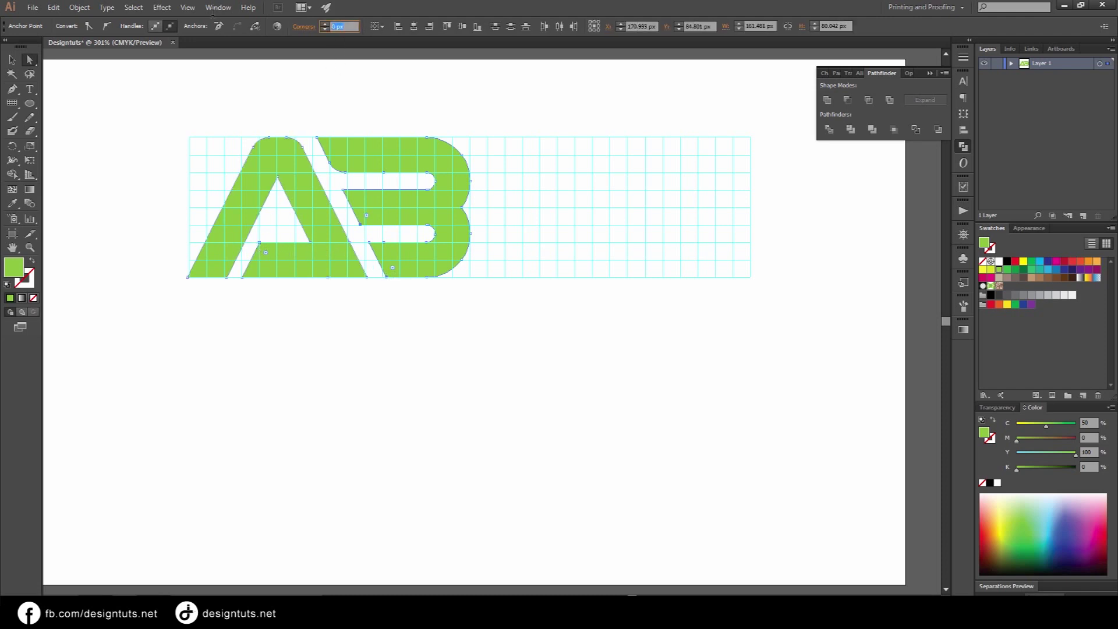
{"action": "type", "text": "10"}
{"action": "key", "text": "Return"}
{"action": "left_click", "coordinate": [277, 250]}
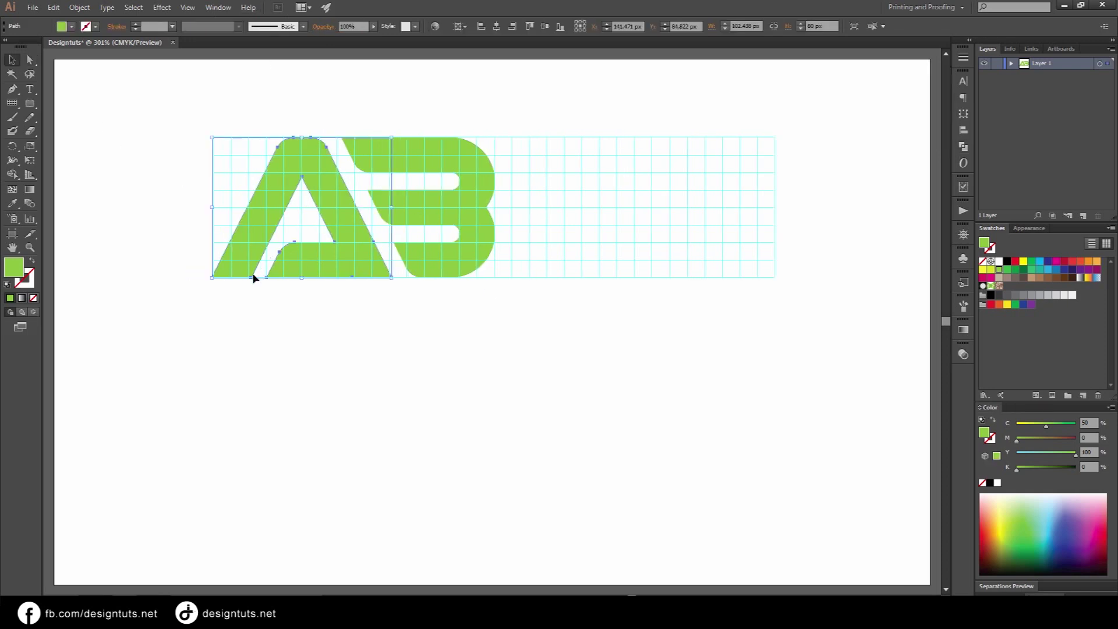
{"action": "left_click", "coordinate": [261, 305]}
{"action": "left_click", "coordinate": [29, 60]}
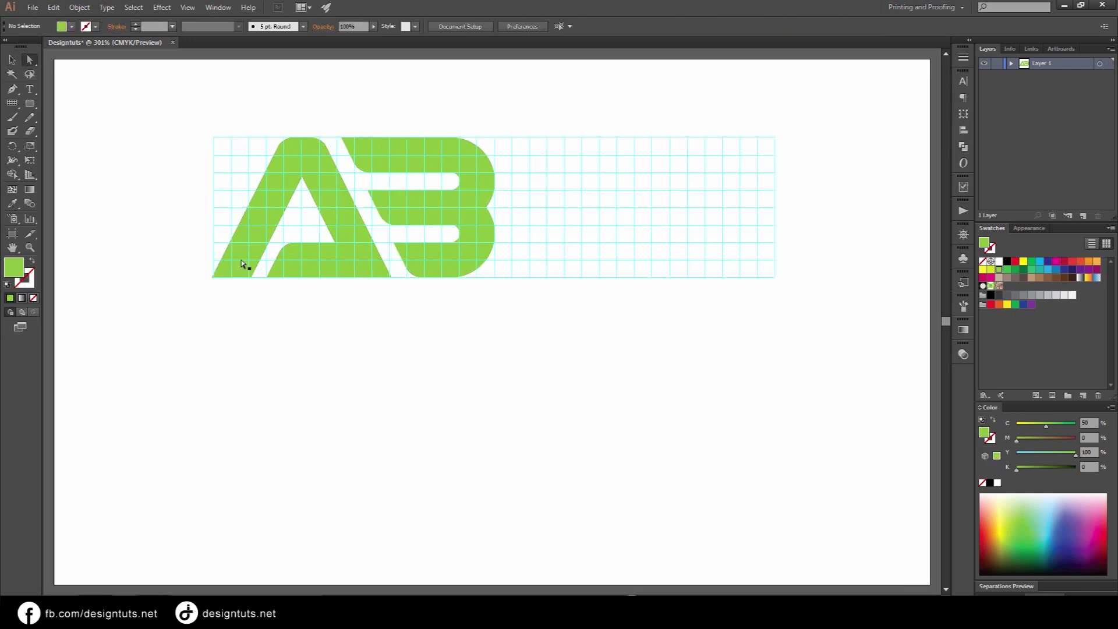
{"action": "left_click_drag", "start_coordinate": [243, 266], "coordinate": [243, 268]}
{"action": "left_click", "coordinate": [333, 26]}
{"action": "key", "text": "Return"}
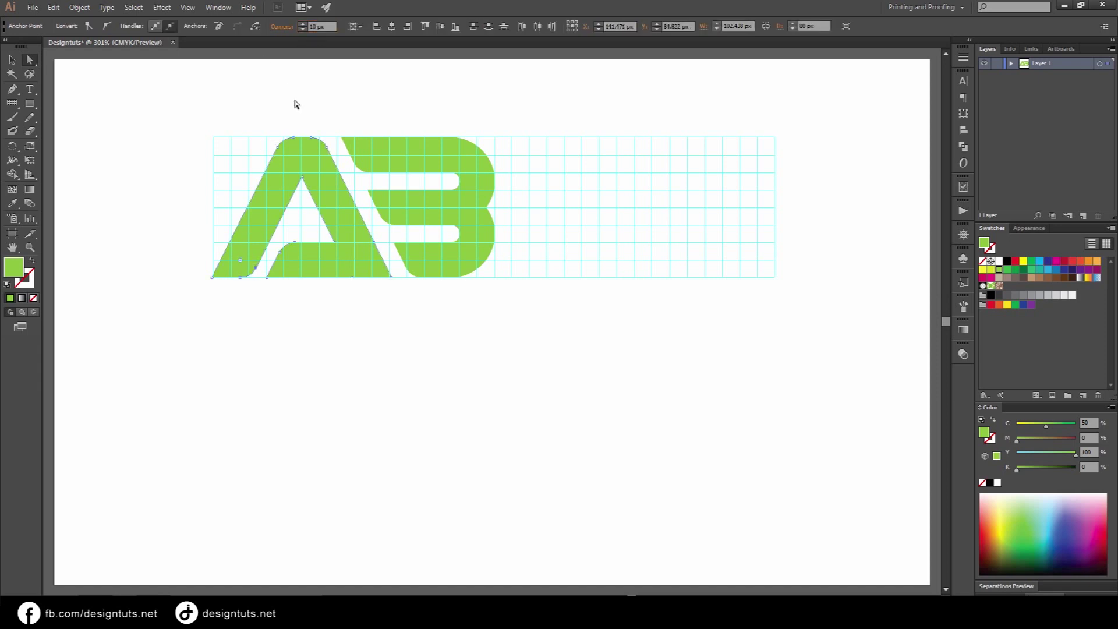
Select both letters and group the A and B together.
{"action": "left_click", "coordinate": [340, 370]}
{"action": "key", "text": "v"}
{"action": "key", "text": "ctrl+a"}
{"action": "right_click", "coordinate": [435, 233]}
{"action": "left_click", "coordinate": [466, 287]}
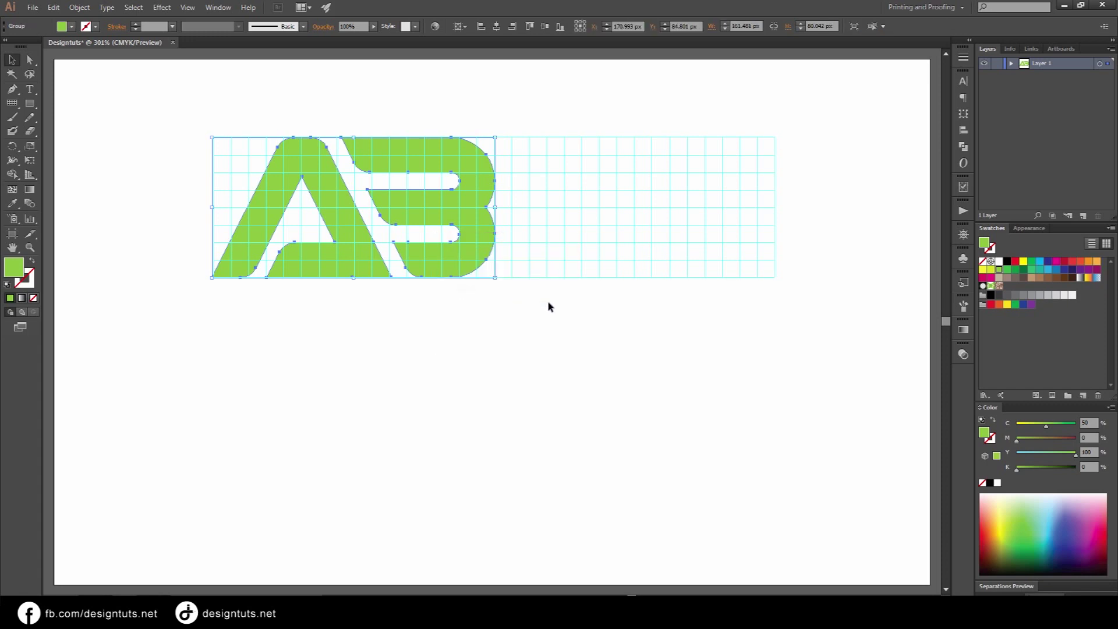
{"action": "left_click", "coordinate": [547, 301]}
Fill the AB group black and hide the guides.
{"action": "left_click", "coordinate": [453, 216]}
{"action": "left_click", "coordinate": [1007, 262]}
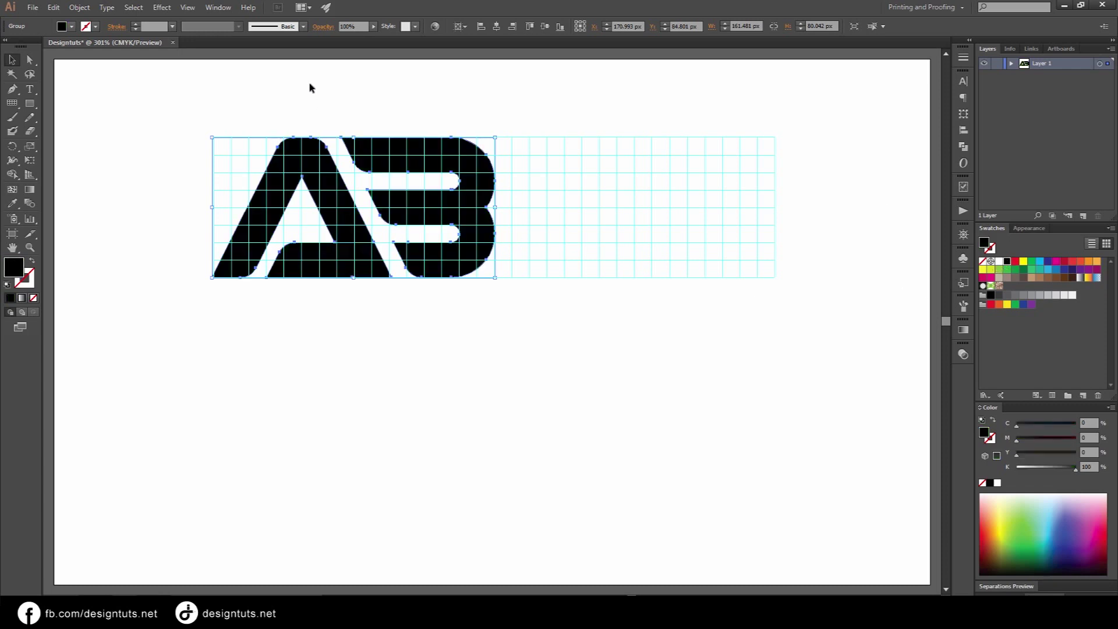
{"action": "left_click", "coordinate": [188, 8]}
{"action": "mouse_move", "coordinate": [207, 370]}
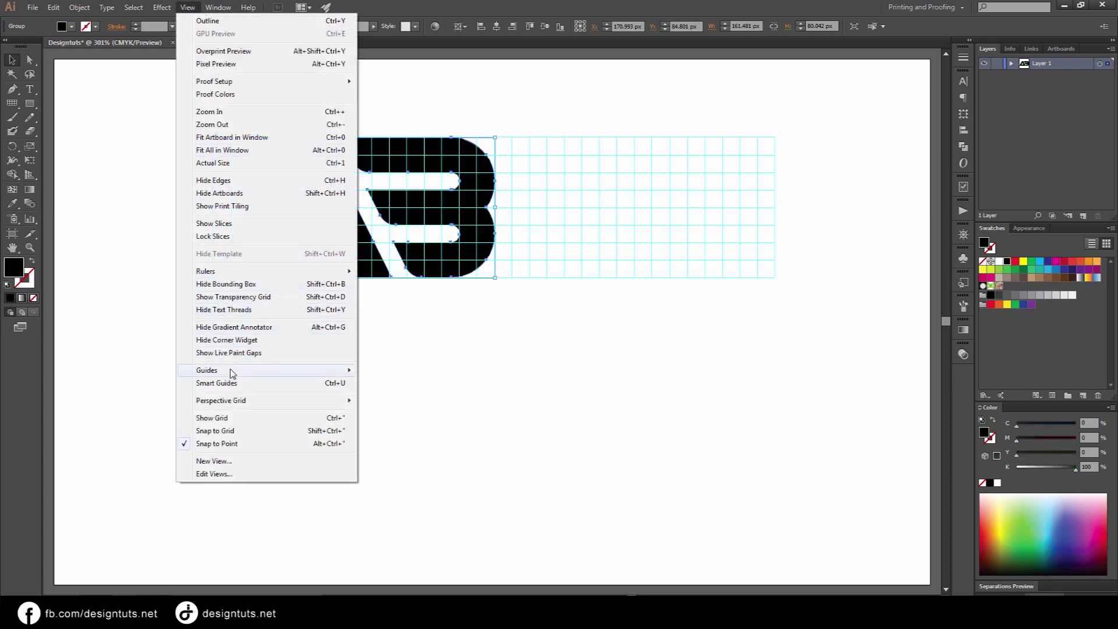
{"action": "left_click", "coordinate": [395, 371]}
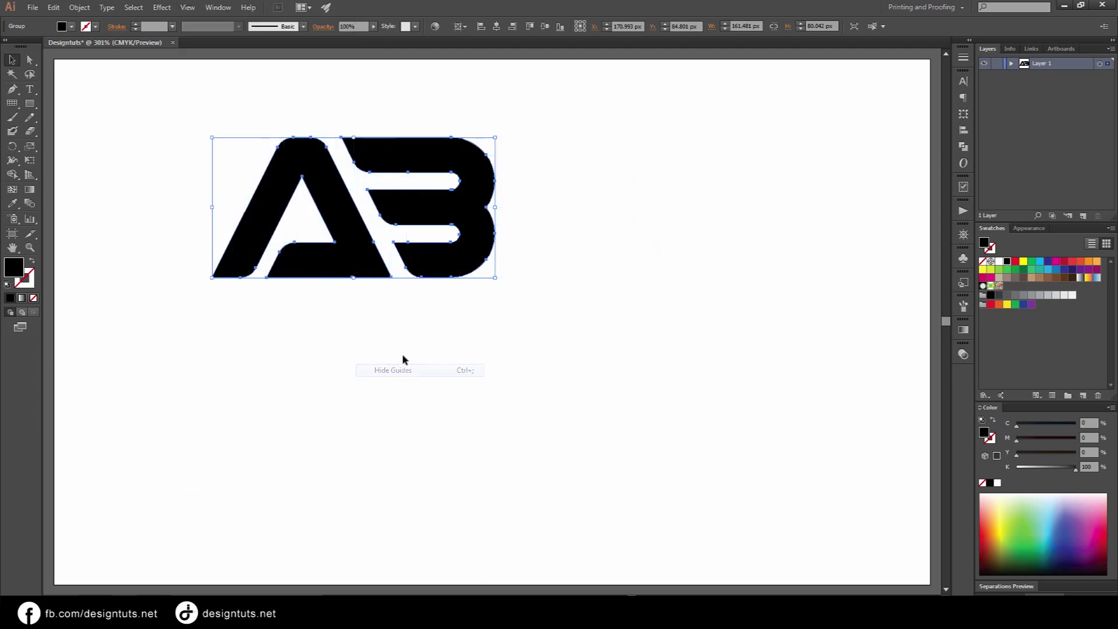
Enlarge the AB monogram proportionally and set it lower on the artboard.
{"action": "left_click_drag", "start_coordinate": [494, 278], "coordinate": [718, 410]}
{"action": "left_click_drag", "start_coordinate": [670, 245], "coordinate": [702, 336]}
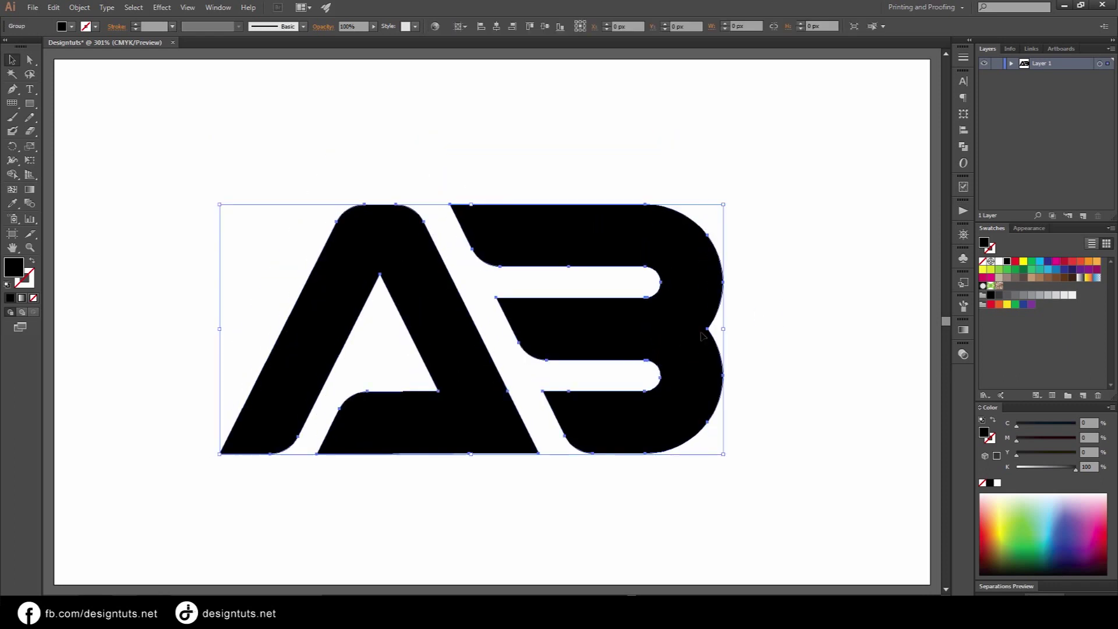
{"action": "left_click", "coordinate": [747, 397]}
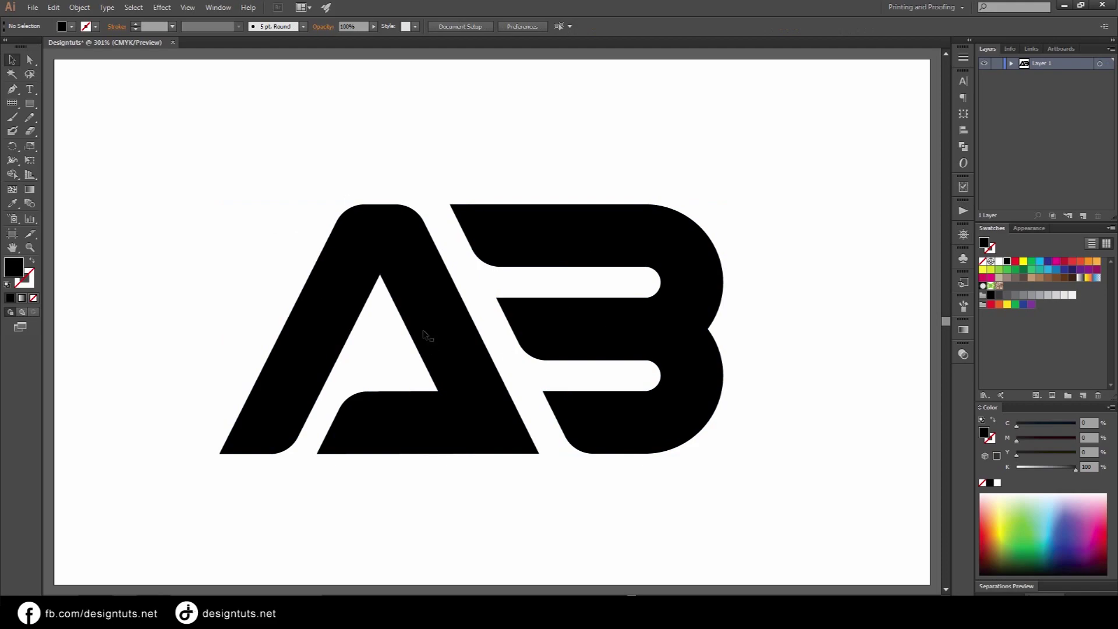
{"action": "left_click", "coordinate": [559, 340]}
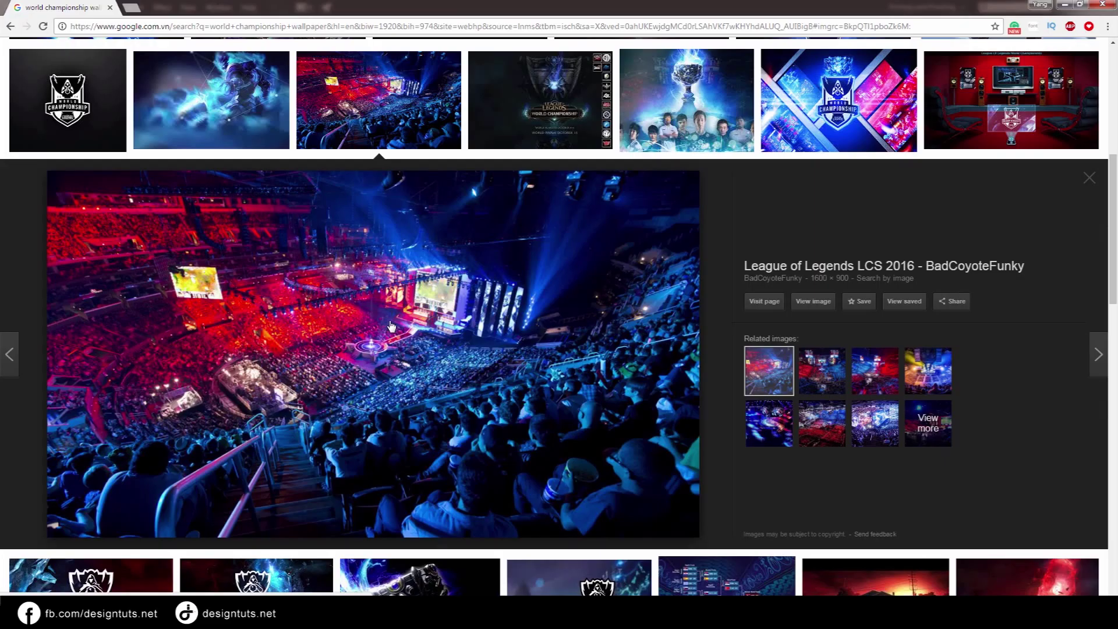
Copy the esports arena photo from the browser.
{"action": "right_click", "coordinate": [398, 315]}
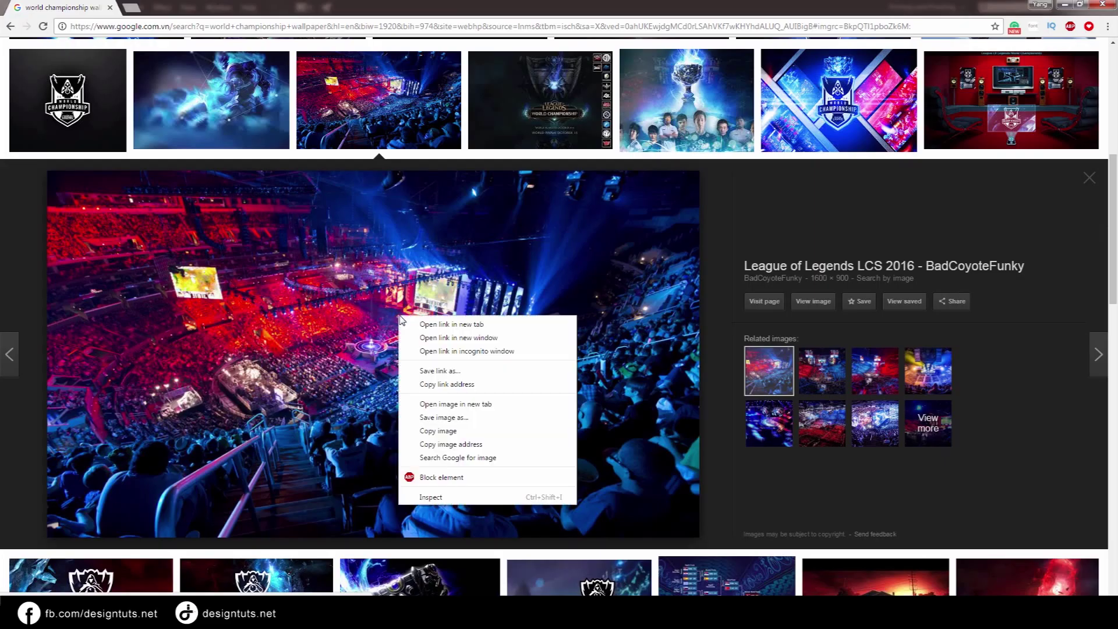
{"action": "right_click", "coordinate": [409, 286]}
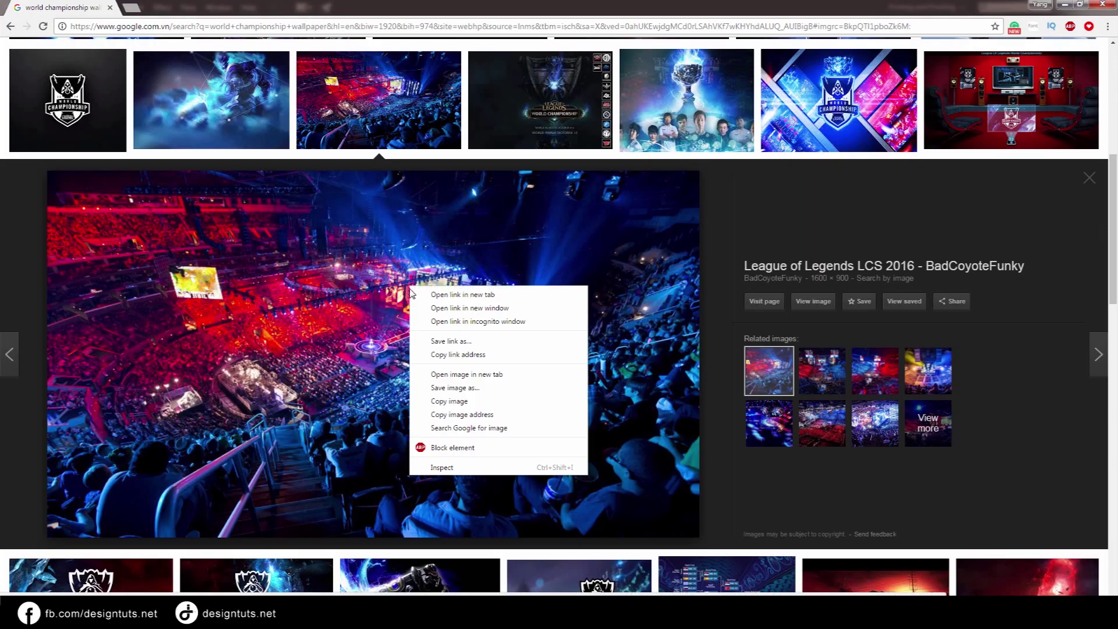
{"action": "left_click", "coordinate": [454, 401]}
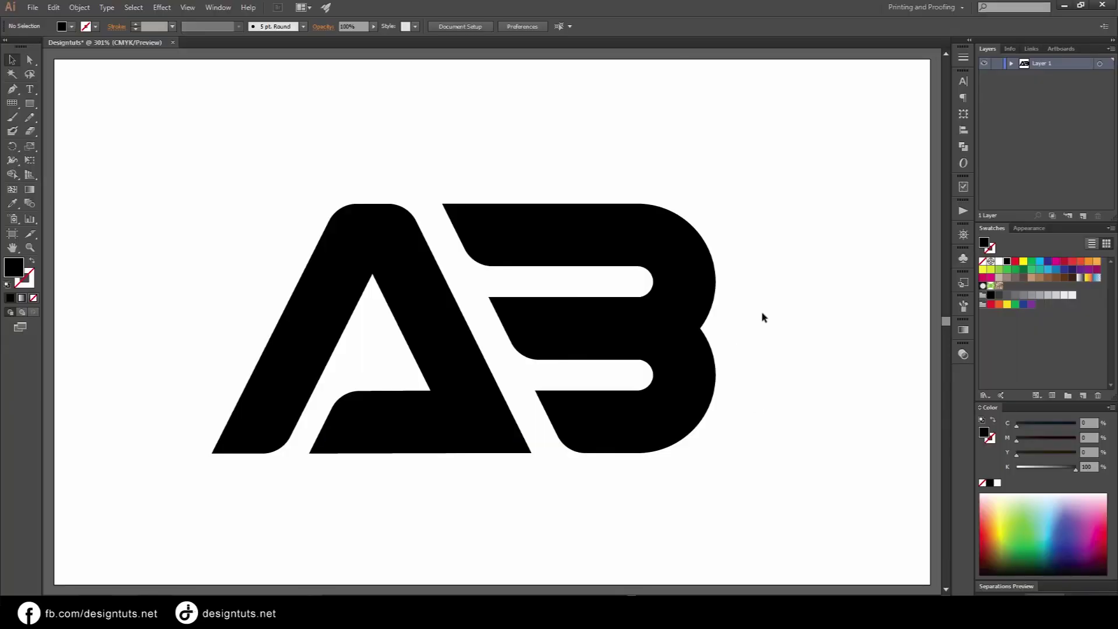
Select all the AB letter shapes and make them one compound path.
{"action": "left_click_drag", "start_coordinate": [780, 169], "coordinate": [257, 460]}
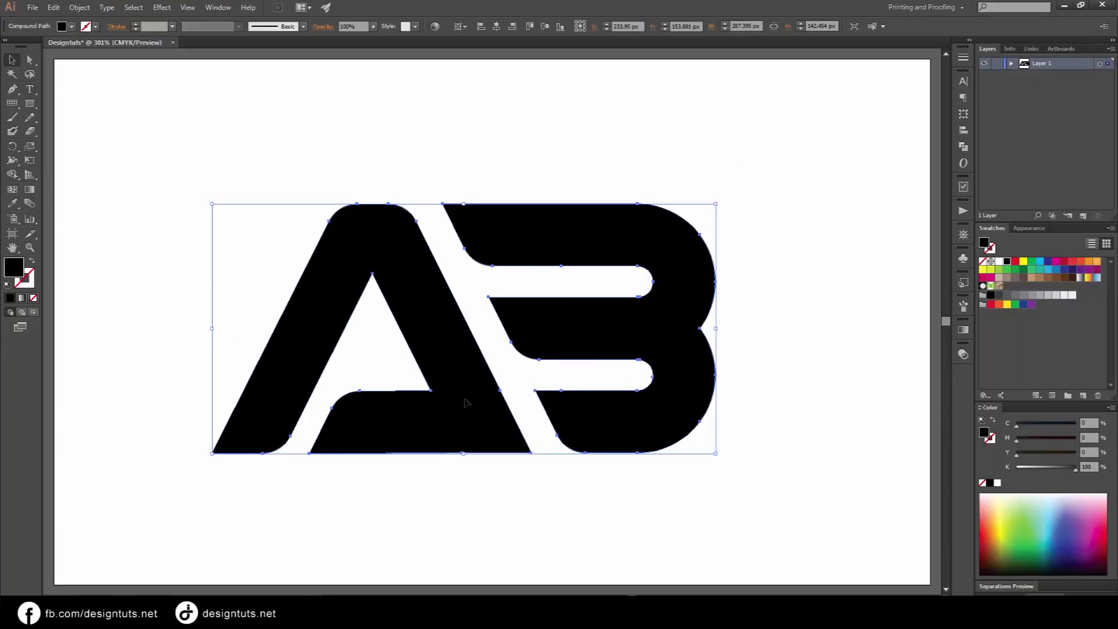
{"action": "left_click", "coordinate": [79, 8]}
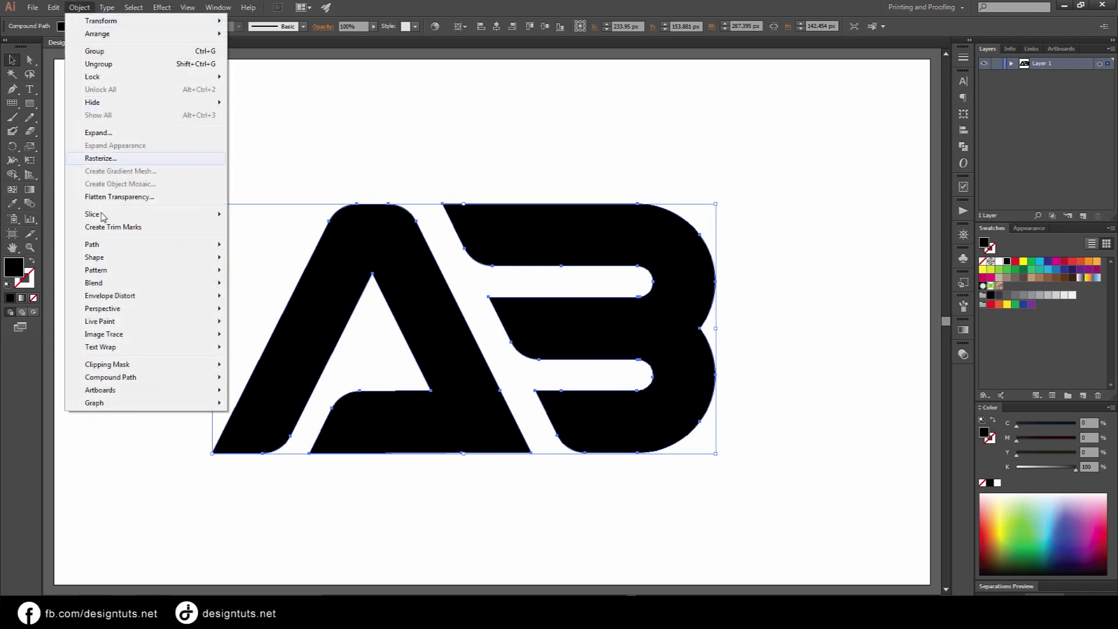
{"action": "mouse_move", "coordinate": [111, 378]}
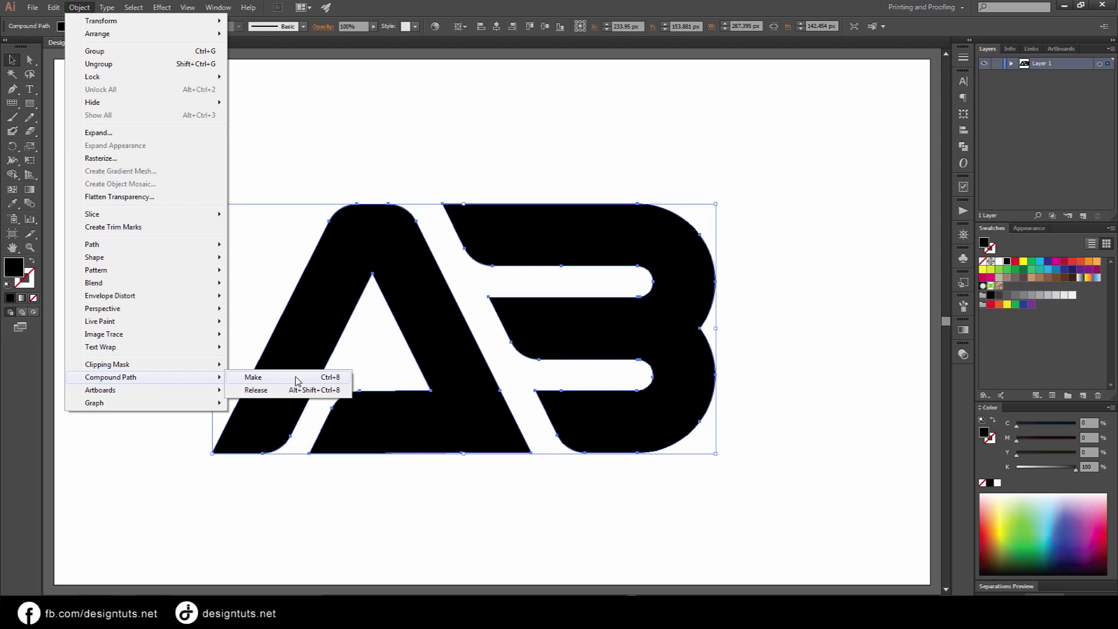
{"action": "left_click", "coordinate": [297, 378]}
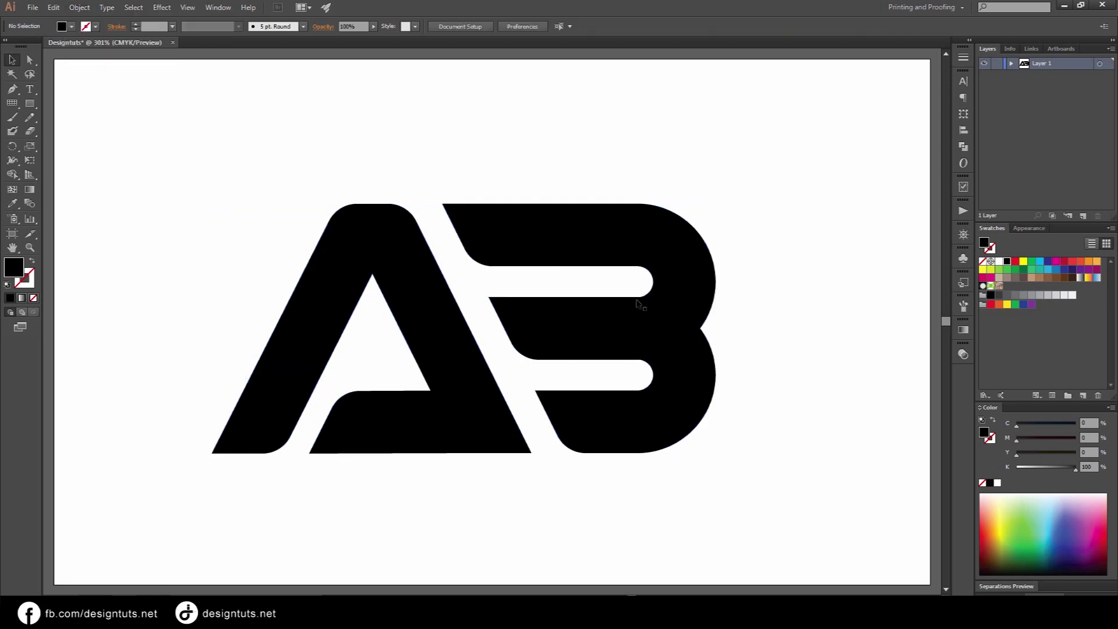
{"action": "left_click", "coordinate": [843, 332]}
{"action": "left_click", "coordinate": [469, 341]}
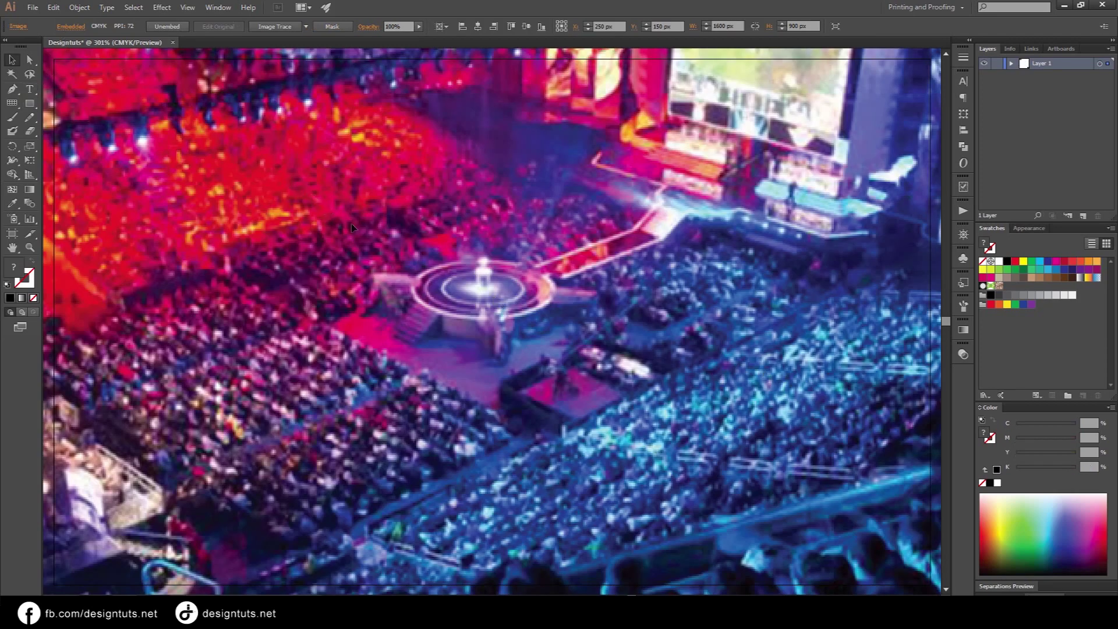
Scale the arena photo down proportionally to about 334 px wide.
{"action": "key", "text": "ctrl+minus"}
{"action": "key", "text": "ctrl+minus"}
{"action": "key", "text": "ctrl+minus"}
{"action": "key", "text": "ctrl+minus"}
{"action": "key", "text": "ctrl+minus"}
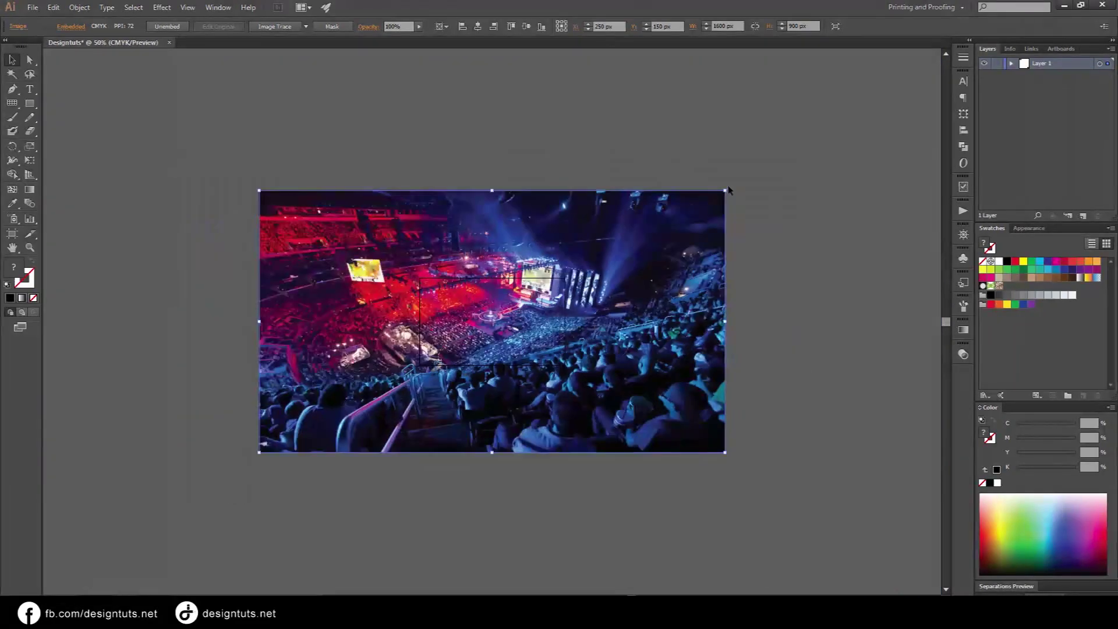
{"action": "left_click_drag", "start_coordinate": [725, 191], "coordinate": [546, 296]}
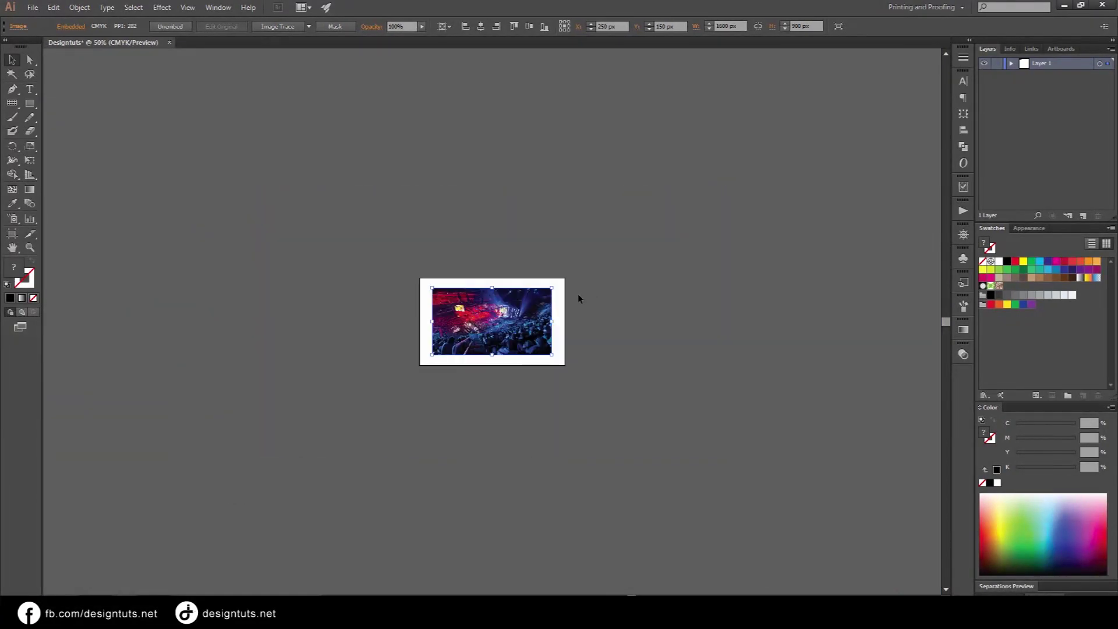
{"action": "left_click_drag", "start_coordinate": [554, 289], "coordinate": [534, 301]}
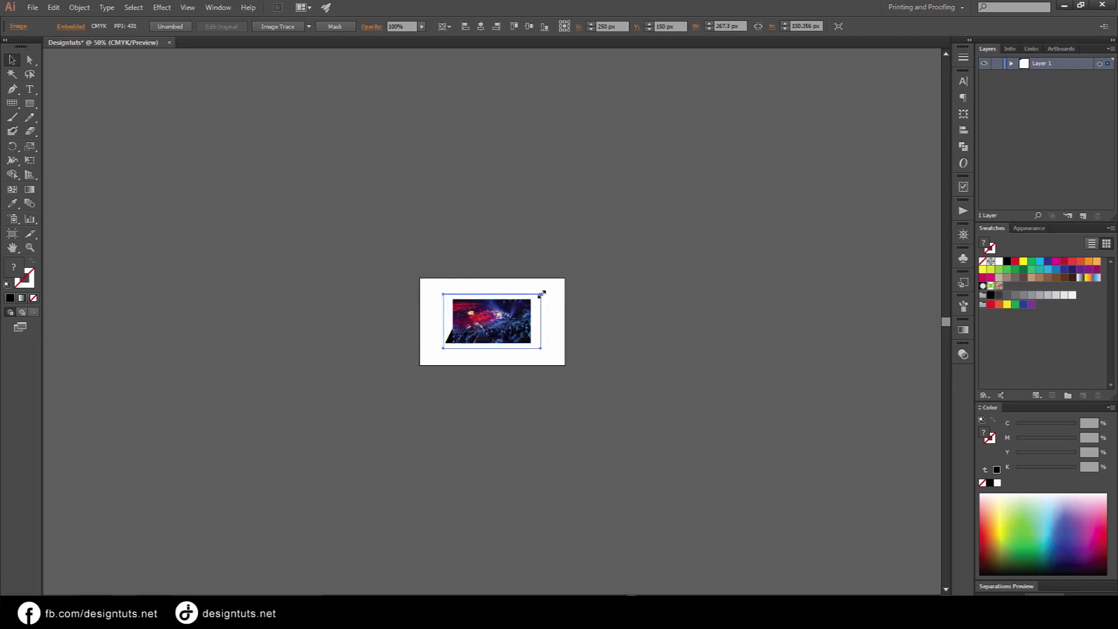
{"action": "left_click_drag", "start_coordinate": [541, 294], "coordinate": [541, 294]}
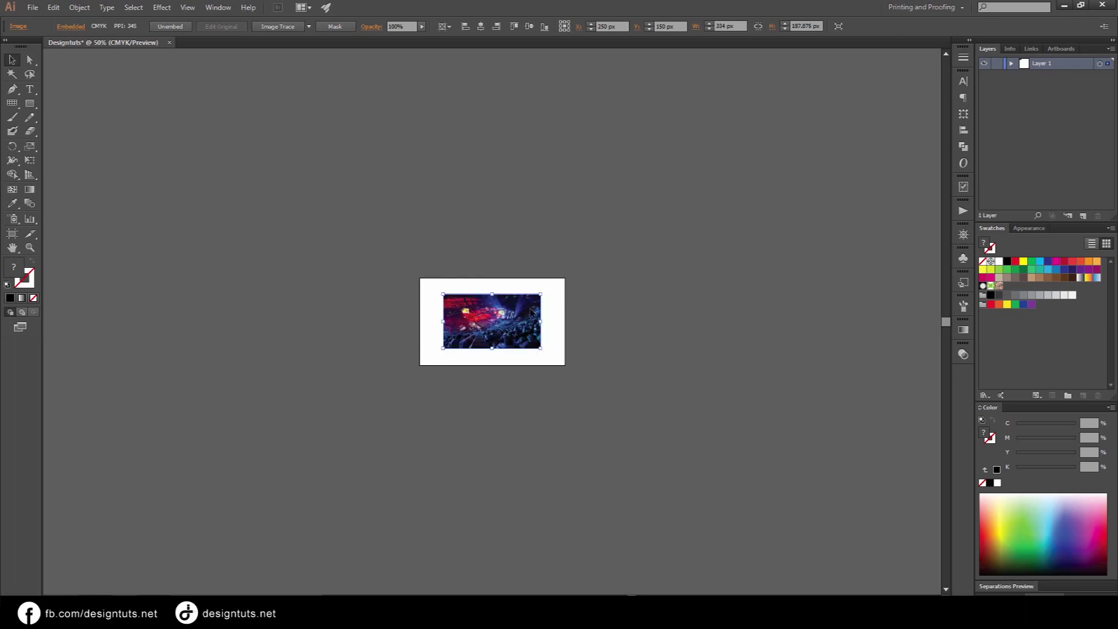
Send the photo behind the AB monogram and fit the artboard in the window.
{"action": "right_click", "coordinate": [514, 320]}
{"action": "right_click", "coordinate": [502, 324]}
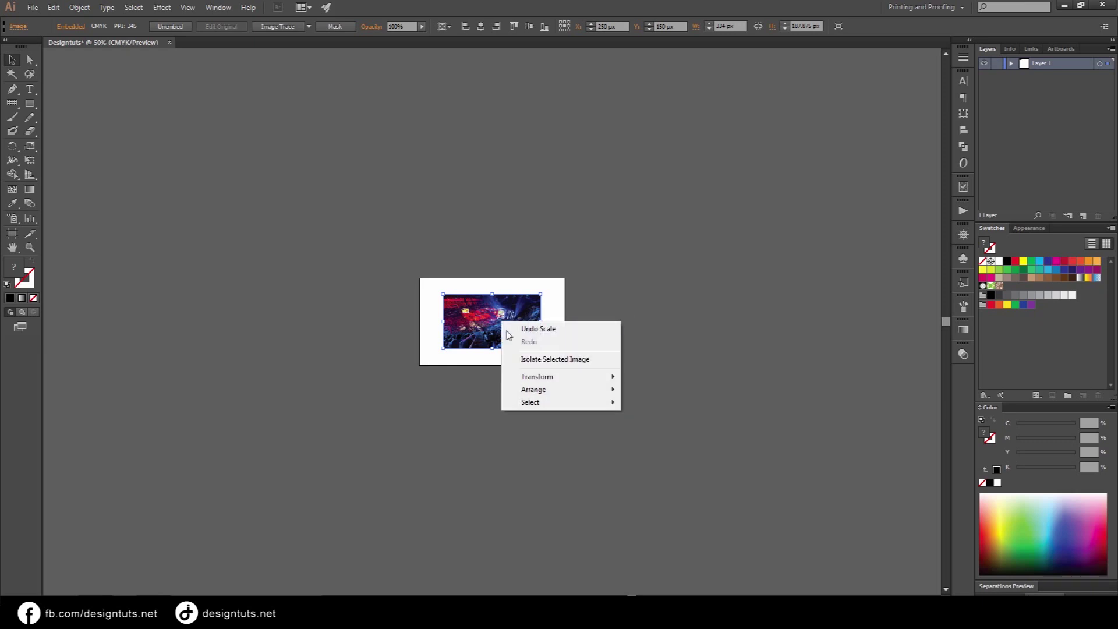
{"action": "mouse_move", "coordinate": [533, 390]}
{"action": "left_click", "coordinate": [665, 429]}
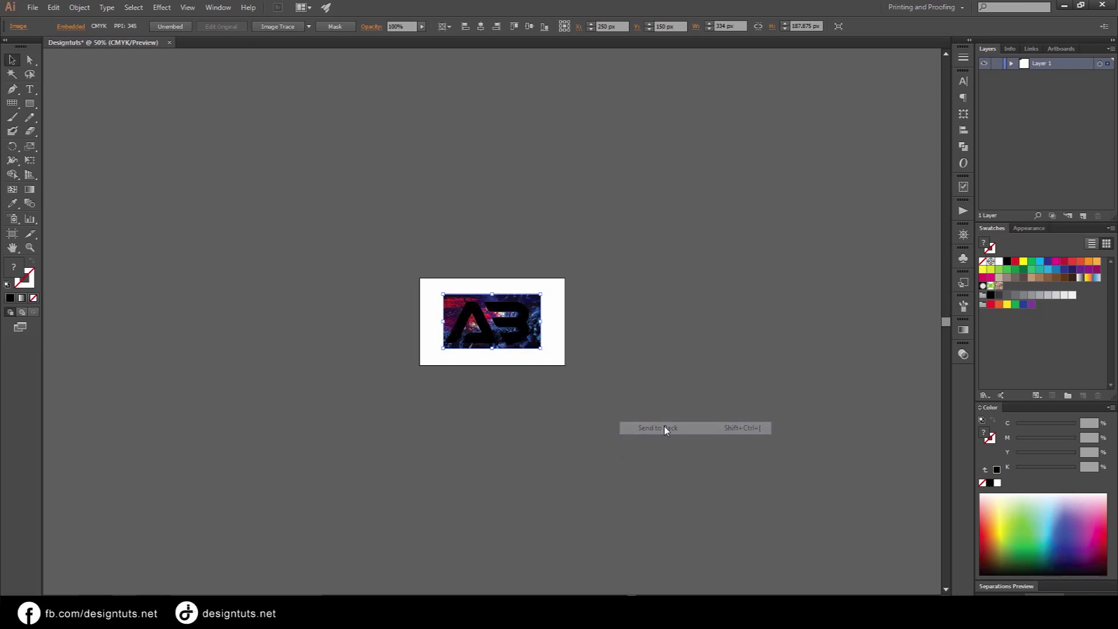
{"action": "left_click_drag", "start_coordinate": [578, 317], "coordinate": [436, 348]}
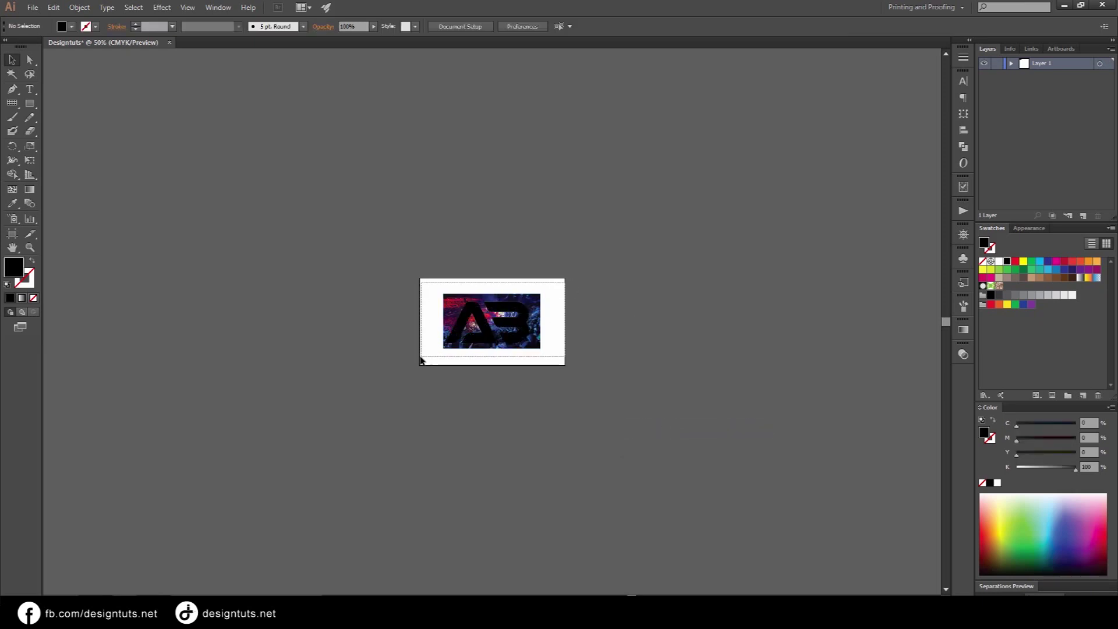
{"action": "left_click", "coordinate": [584, 334]}
{"action": "key", "text": "ctrl+0"}
Nudge the arena photo slightly left to line it up under the monogram.
{"action": "left_click_drag", "start_coordinate": [846, 130], "coordinate": [683, 337]}
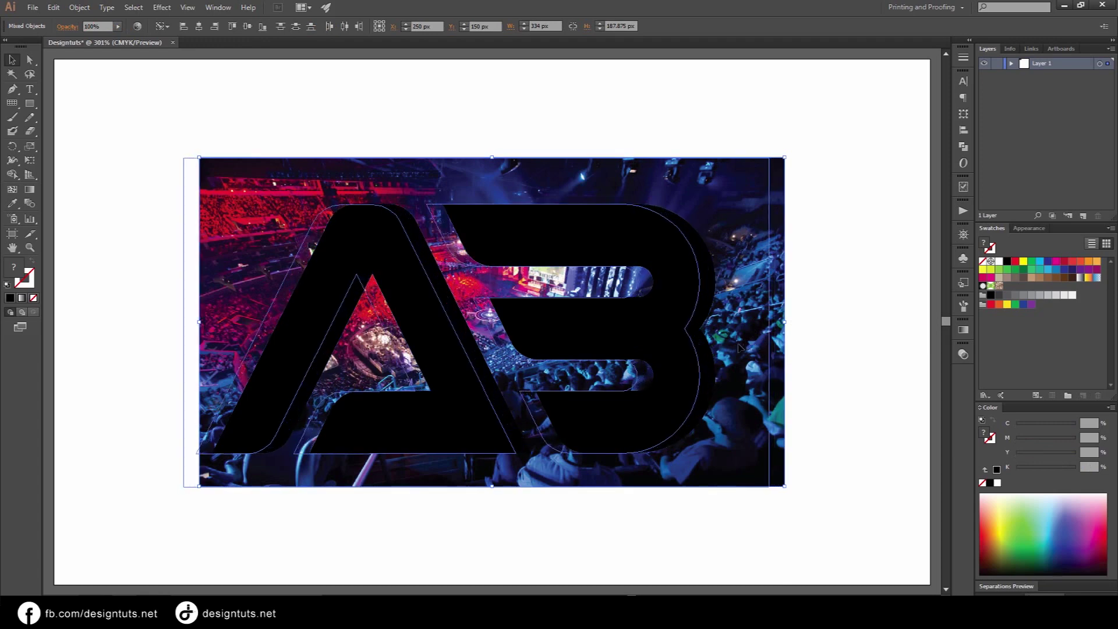
{"action": "left_click", "coordinate": [826, 329]}
{"action": "double_click", "coordinate": [755, 327]}
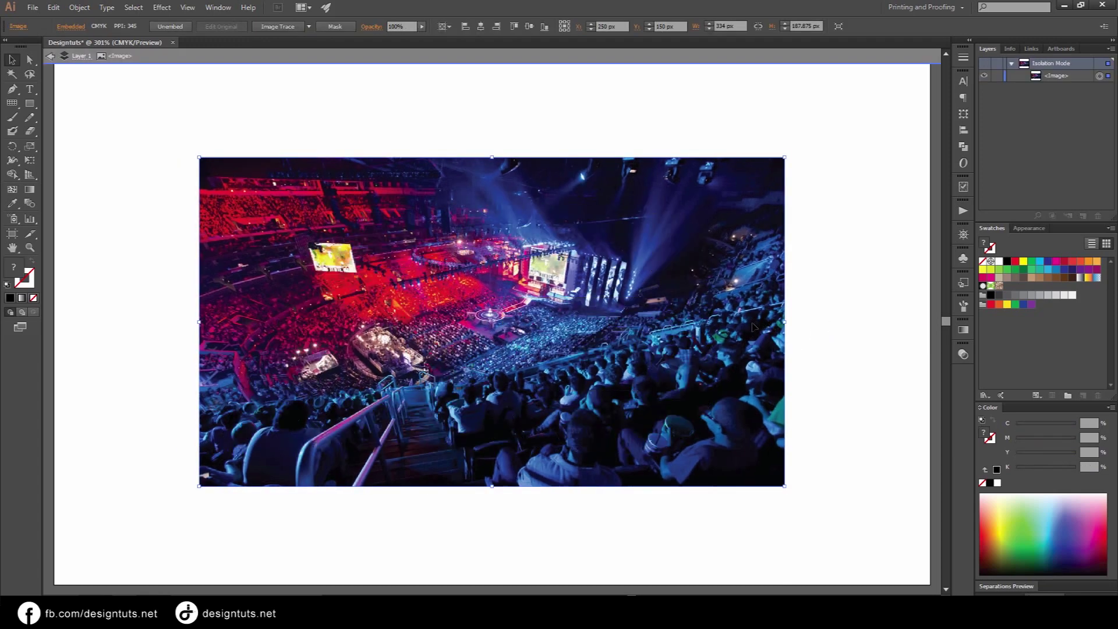
{"action": "double_click", "coordinate": [850, 321]}
{"action": "left_click", "coordinate": [753, 332]}
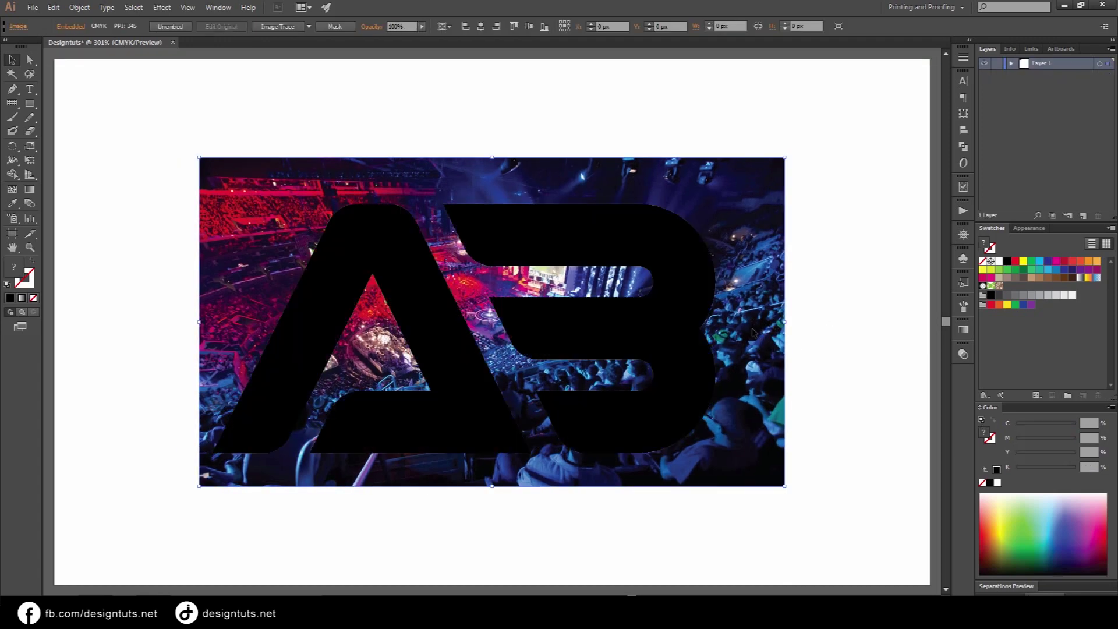
{"action": "left_click_drag", "start_coordinate": [753, 335], "coordinate": [737, 335]}
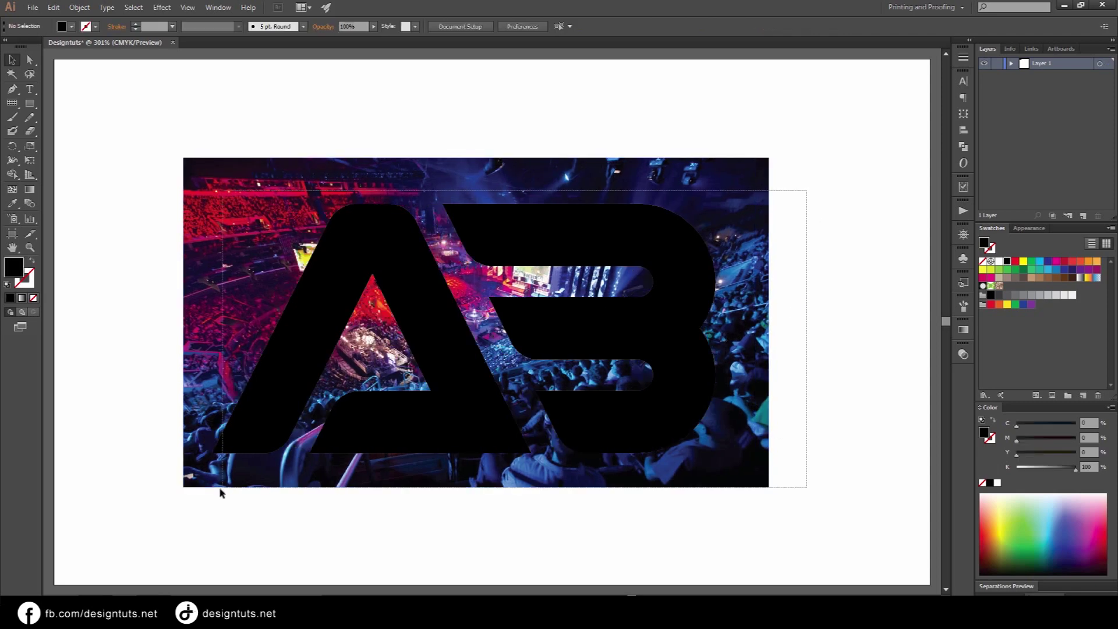
Make a clipping mask from the photo and AB monogram, then deselect.
{"action": "left_click_drag", "start_coordinate": [806, 192], "coordinate": [219, 492]}
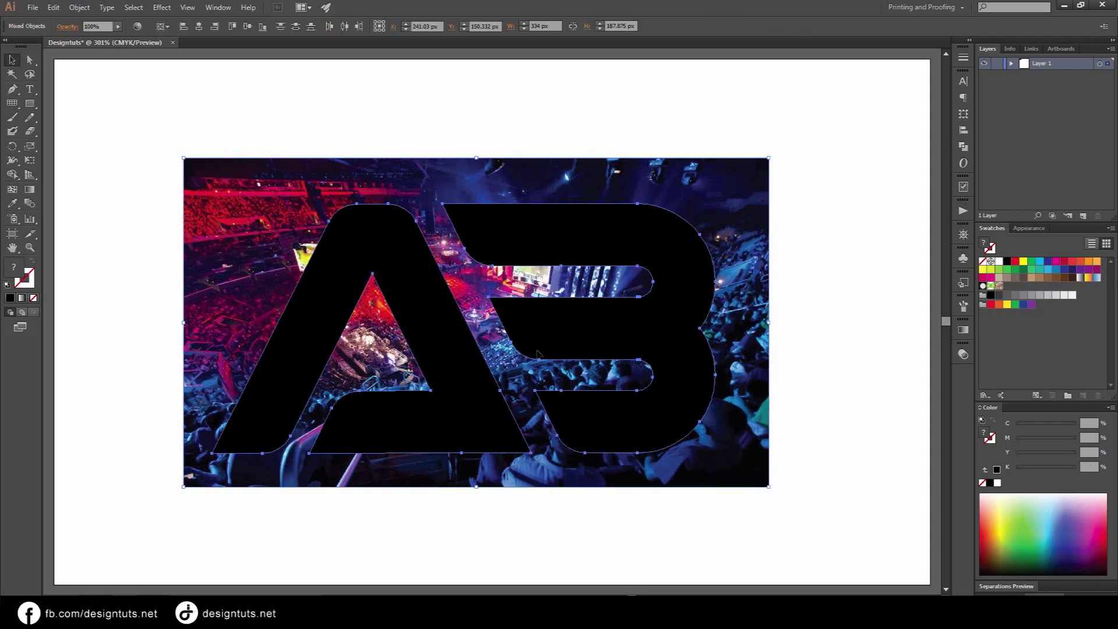
{"action": "right_click", "coordinate": [539, 348]}
{"action": "left_click", "coordinate": [599, 411]}
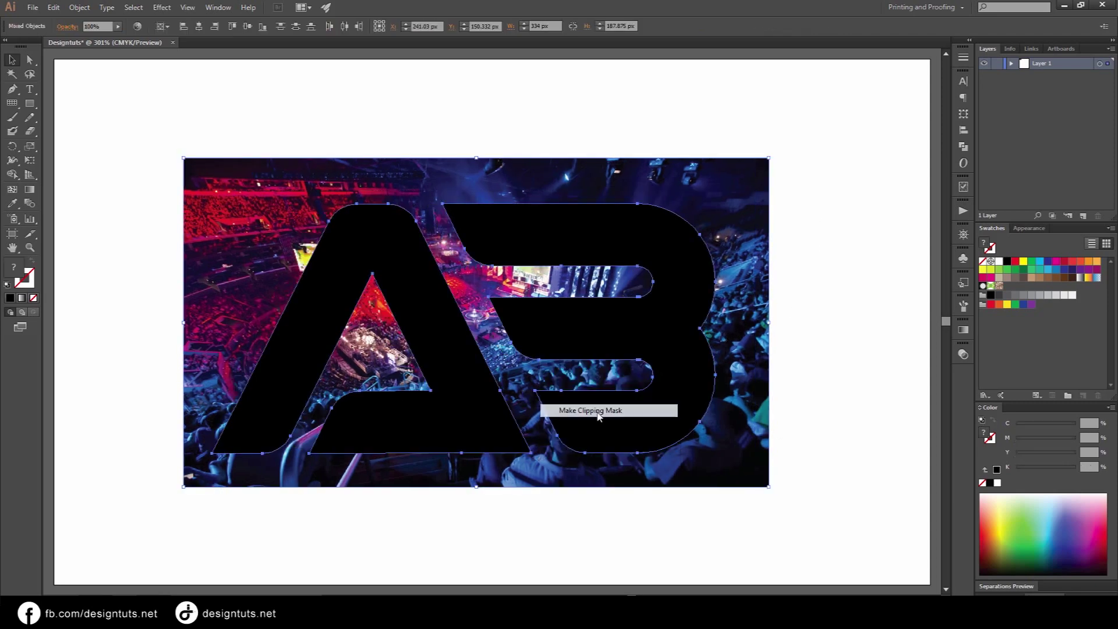
{"action": "left_click", "coordinate": [738, 391]}
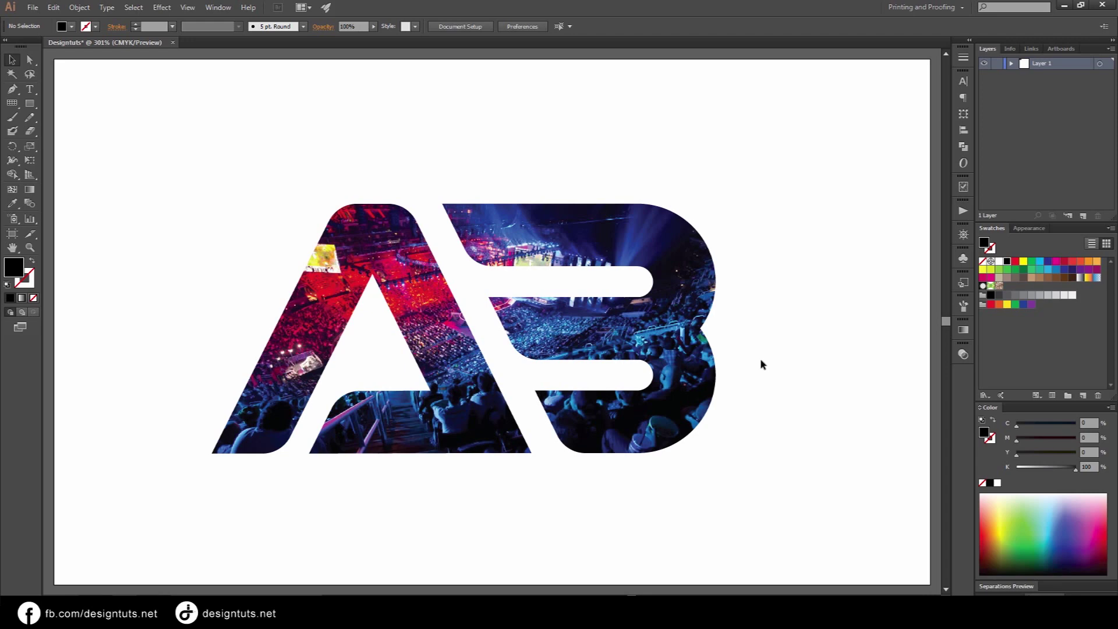
Select the clipped monogram, add a new layer, and trial a smaller size before undoing it.
{"action": "left_click", "coordinate": [715, 373]}
{"action": "left_click", "coordinate": [687, 378]}
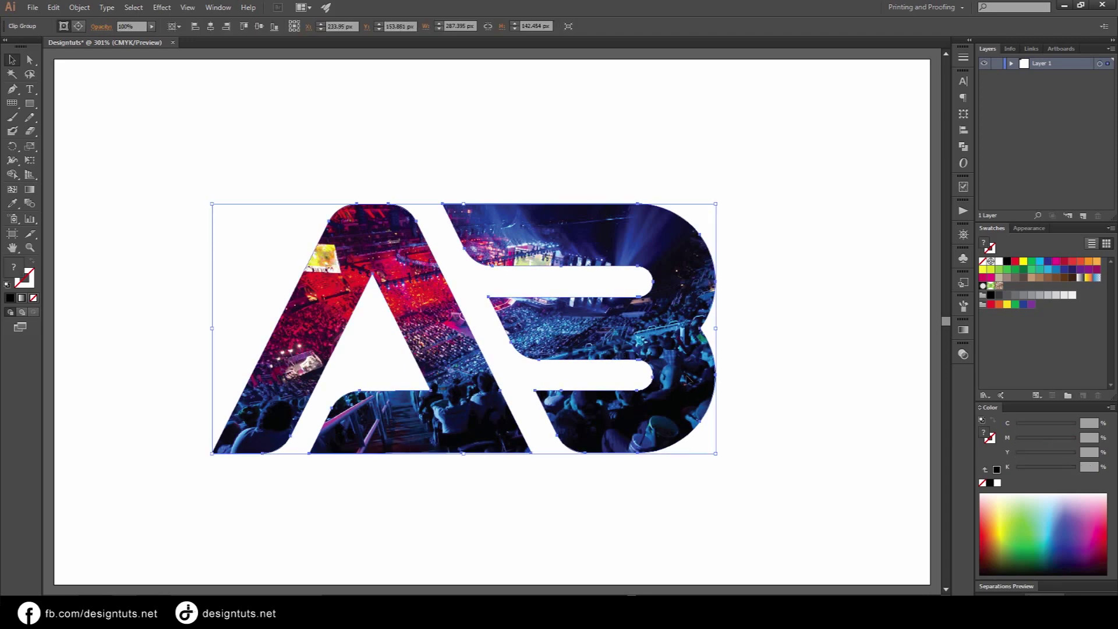
{"action": "key", "text": "ctrl+l"}
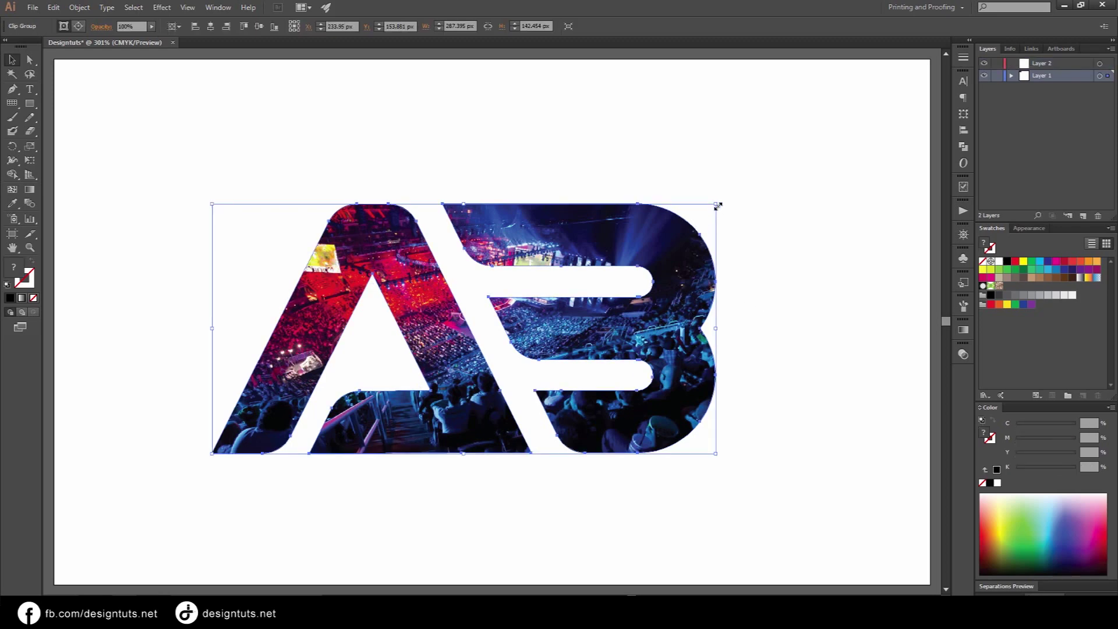
{"action": "left_click_drag", "start_coordinate": [710, 210], "coordinate": [461, 334]}
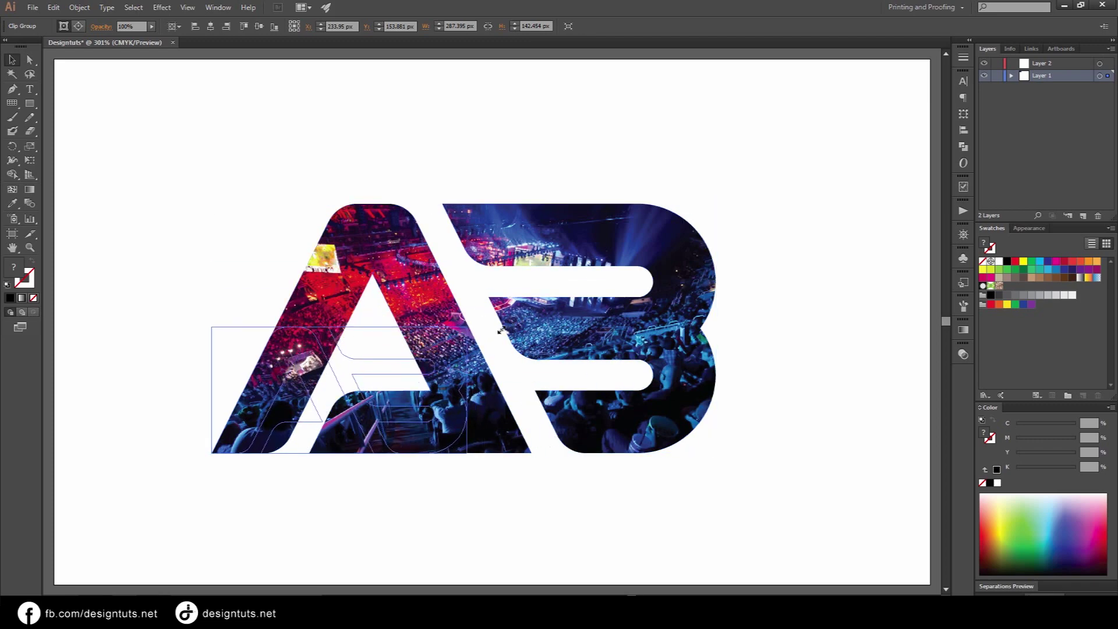
{"action": "key", "text": "ctrl+z"}
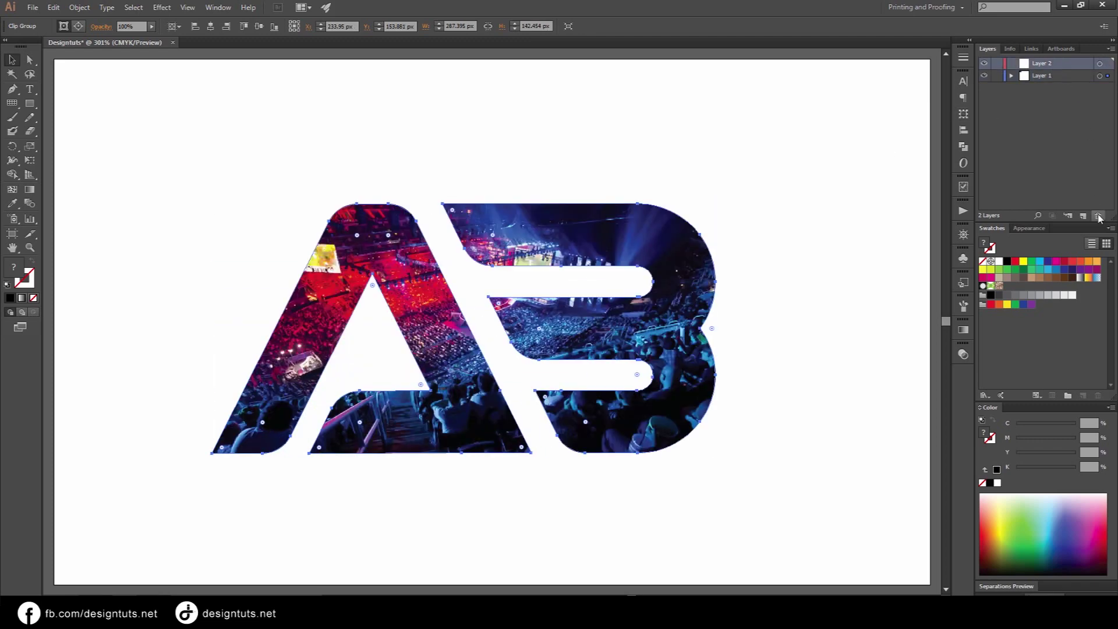
{"action": "left_click", "coordinate": [187, 7]}
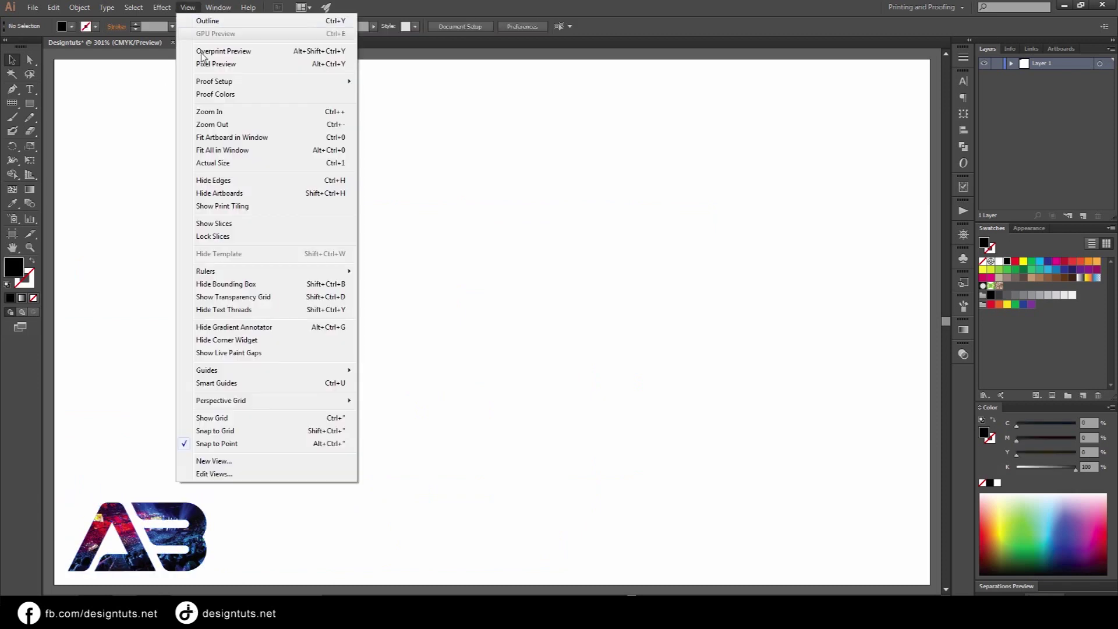